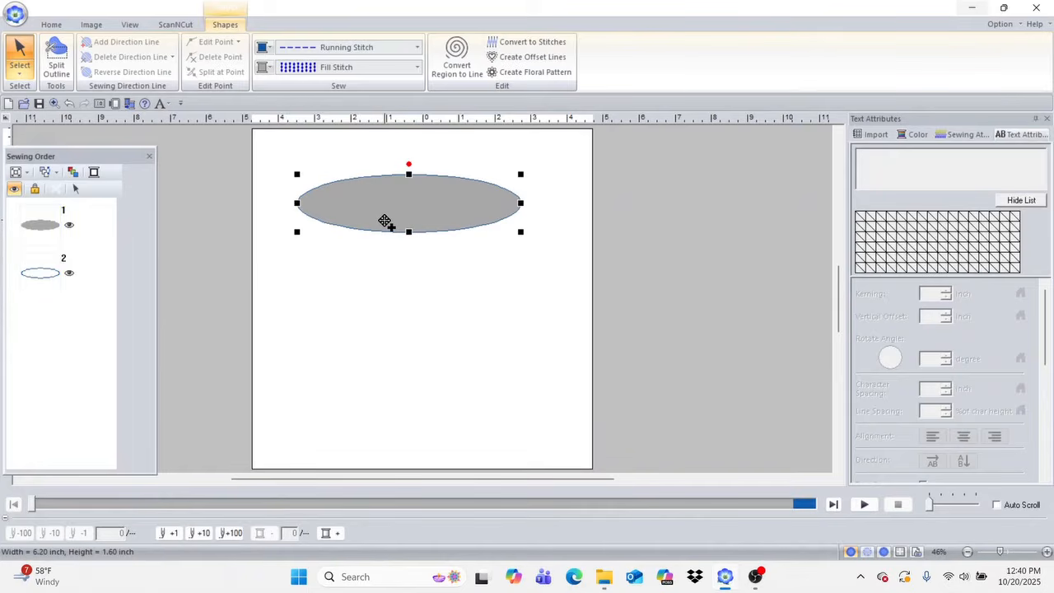
Step: Duplicate the gray ellipse and place the copy slightly above the original, with their left and right ends lined up
{"action": "key", "text": "ctrl+d"}
{"action": "mouse_move", "coordinate": [433, 219]}
{"action": "left_mouse_down"}
{"action": "mouse_move", "coordinate": [420, 226]}
{"action": "mouse_move", "coordinate": [426, 203]}
{"action": "mouse_move", "coordinate": [435, 205]}
{"action": "left_mouse_up"}
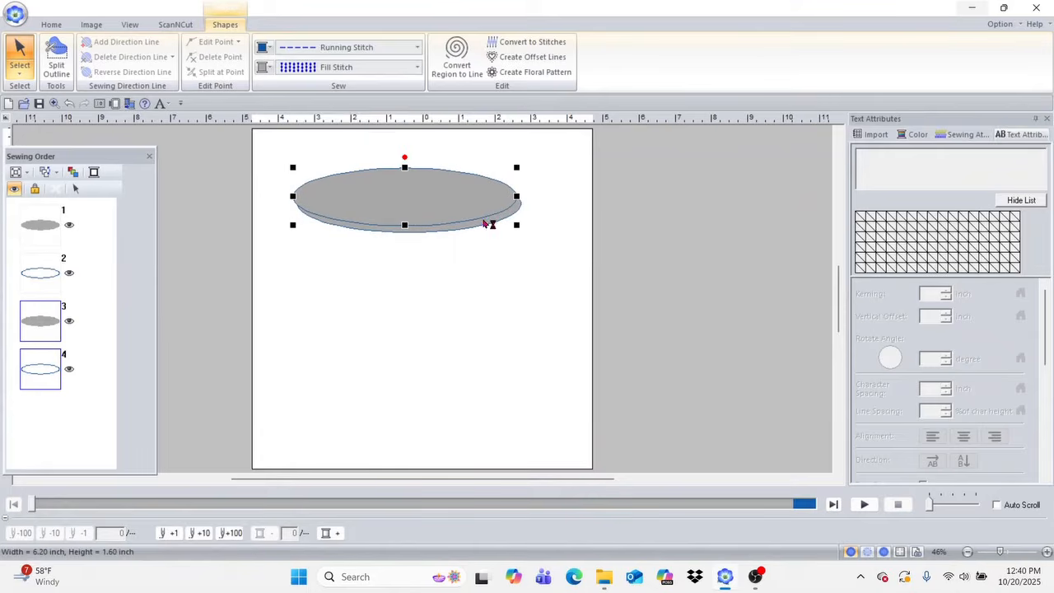
{"action": "left_click", "coordinate": [51, 24]}
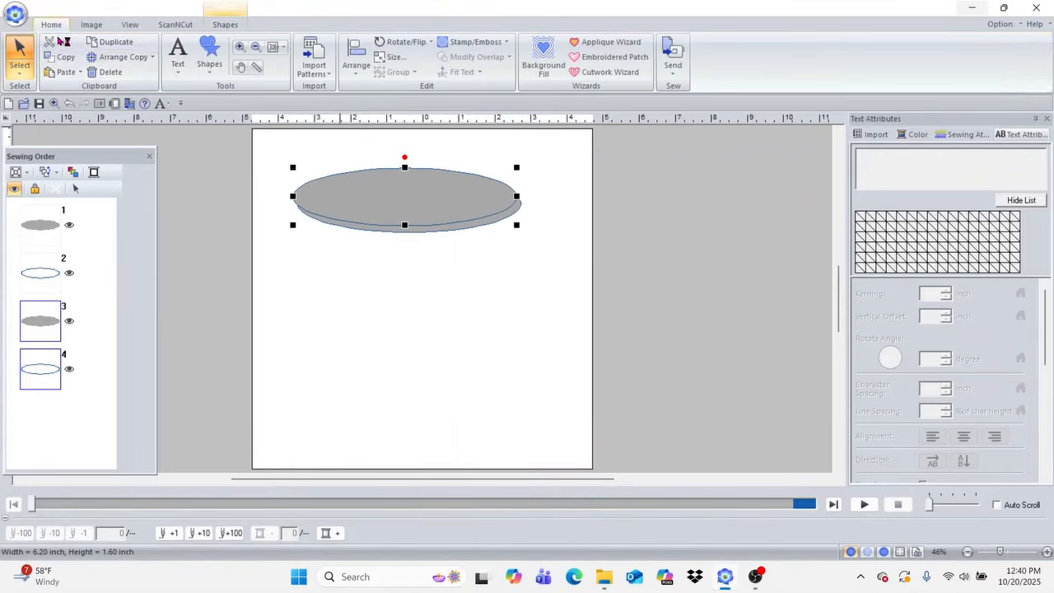
{"action": "left_click", "coordinate": [240, 47]}
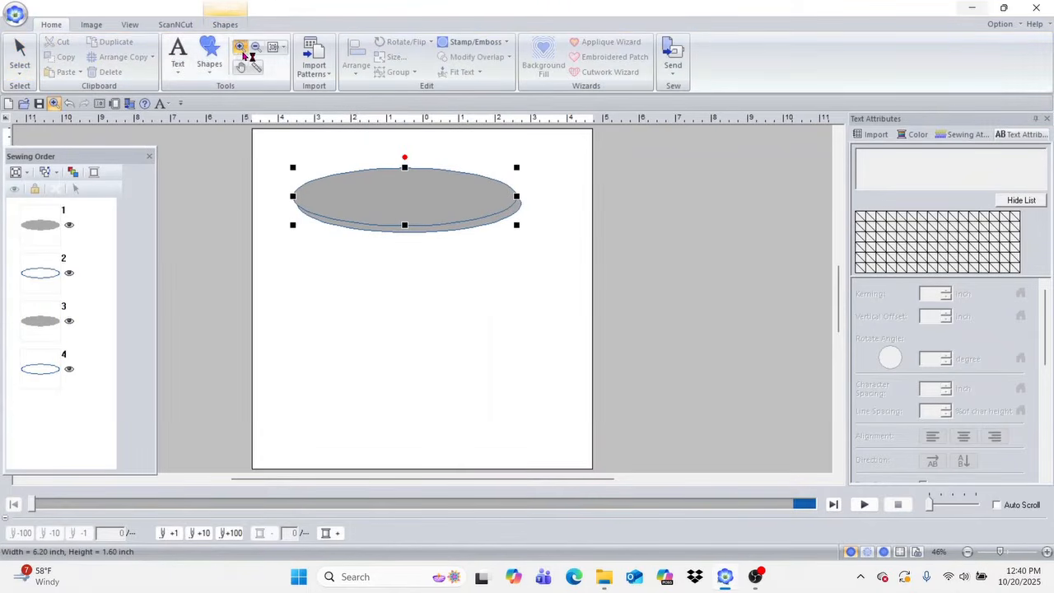
{"action": "left_click_drag", "start_coordinate": [265, 143], "coordinate": [587, 261]}
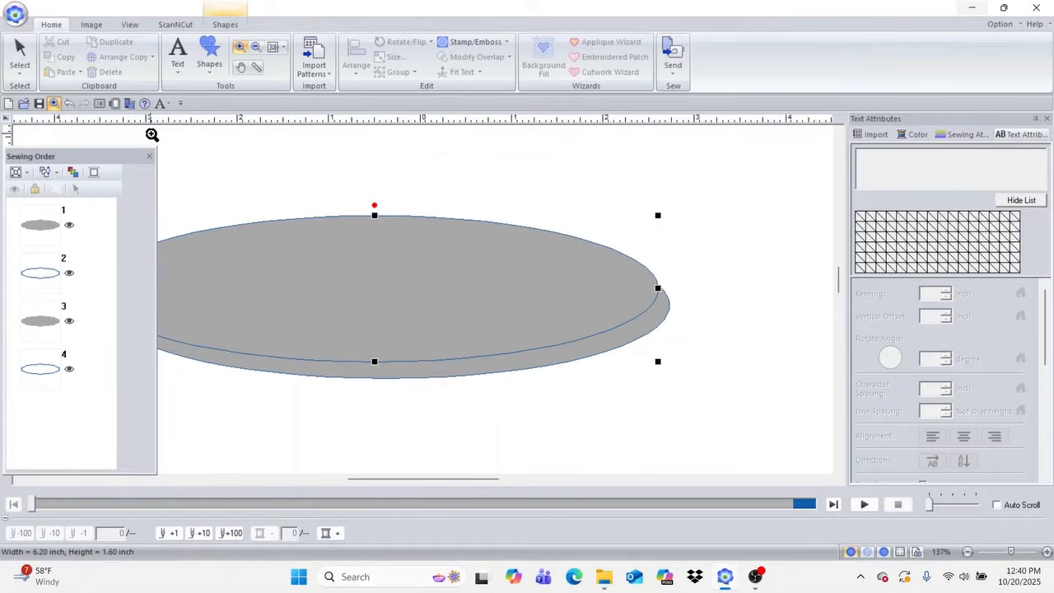
{"action": "left_click_drag", "start_coordinate": [105, 156], "coordinate": [25, 169]}
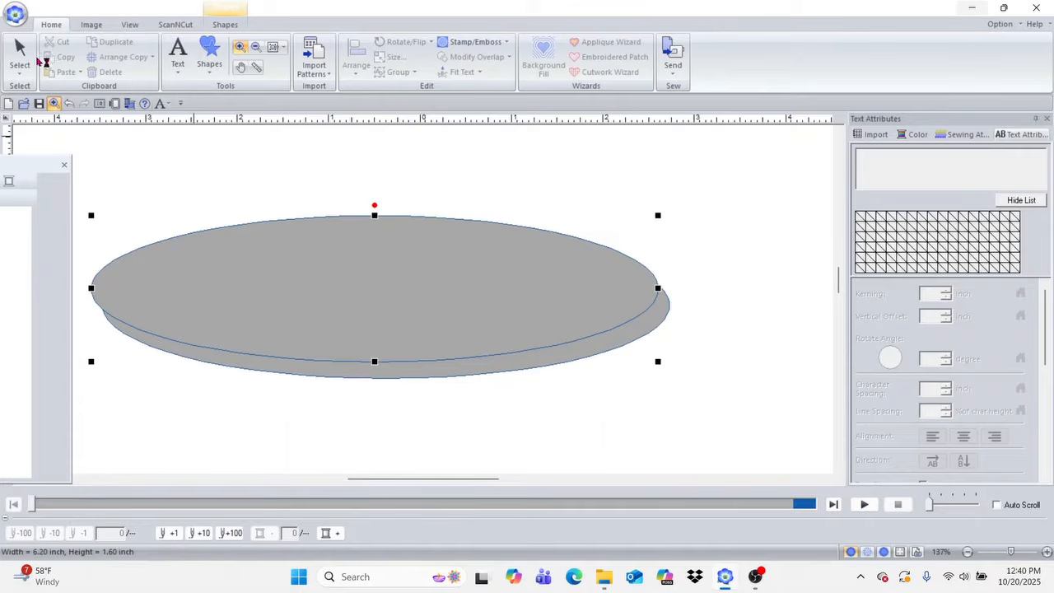
{"action": "left_click", "coordinate": [21, 49]}
{"action": "left_click_drag", "start_coordinate": [388, 255], "coordinate": [399, 252]}
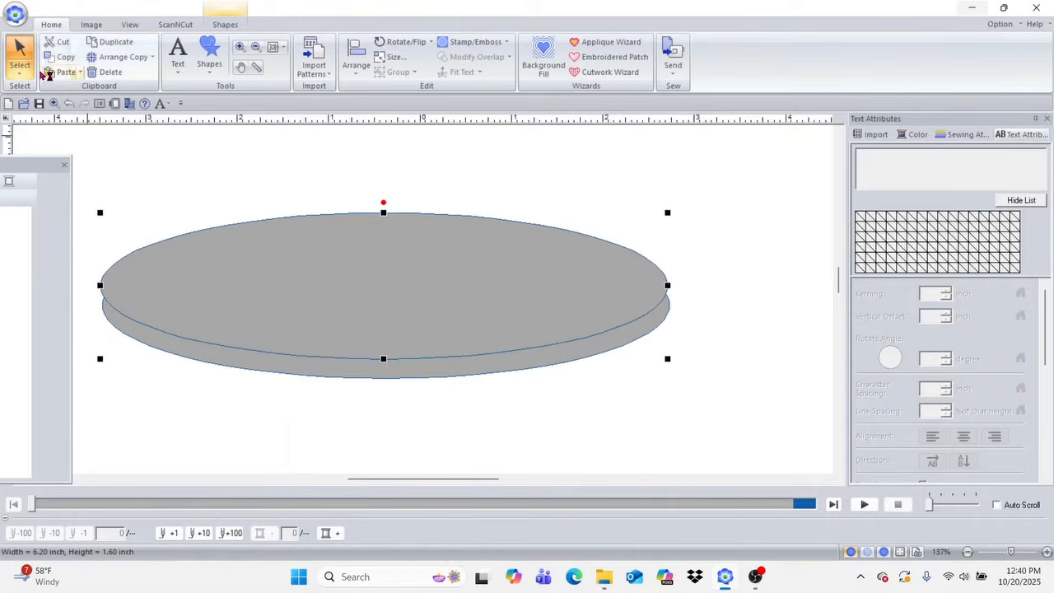
{"action": "left_click", "coordinate": [219, 439]}
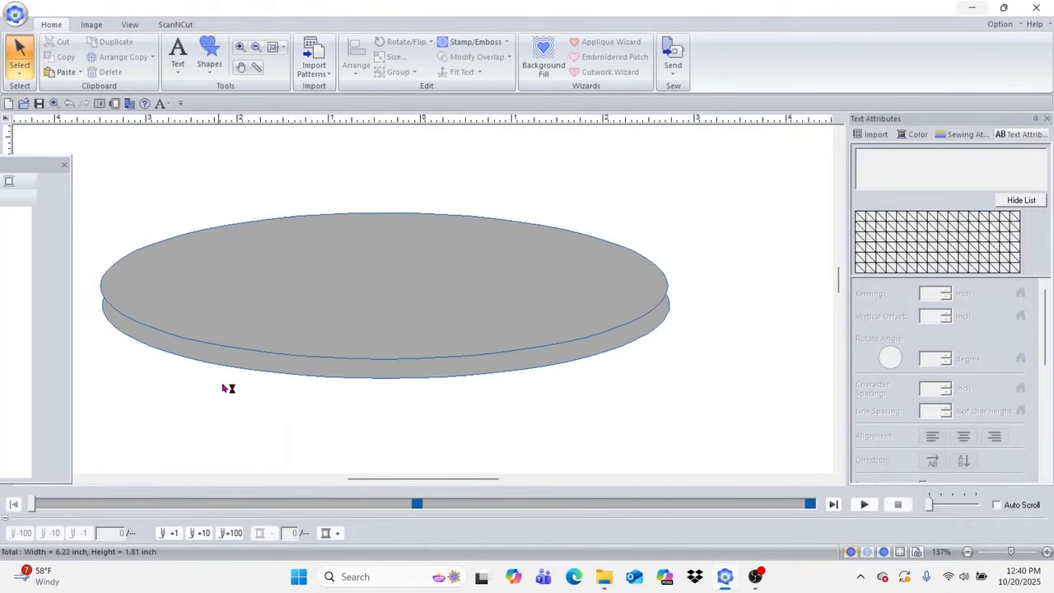
Step: Add a straight point near the lower ellipse's left end and move it out to the upper ellipse's left edge
{"action": "left_click", "coordinate": [229, 363]}
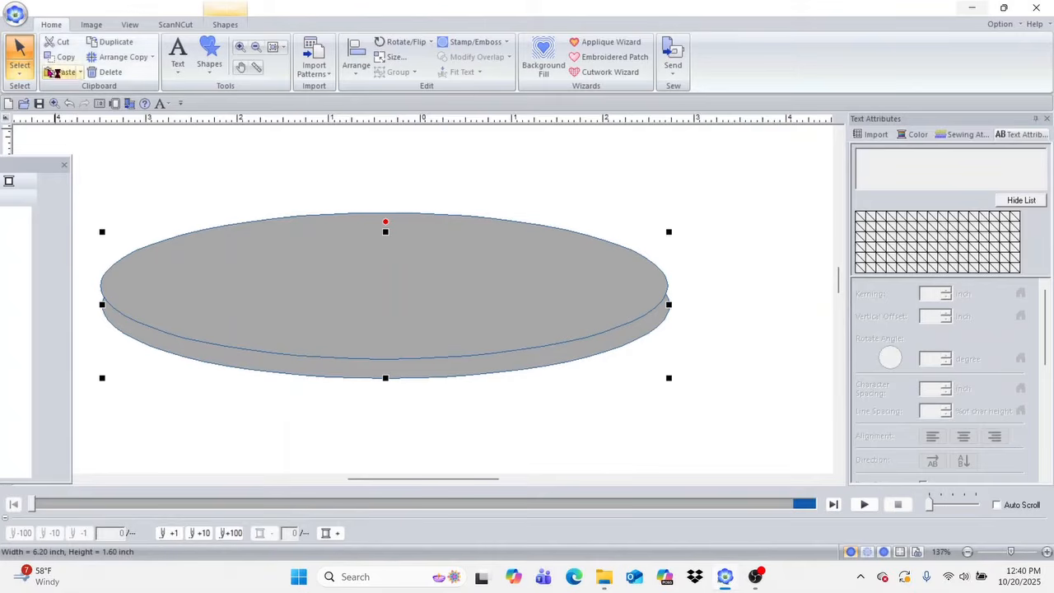
{"action": "left_click", "coordinate": [27, 74]}
{"action": "left_click", "coordinate": [58, 112]}
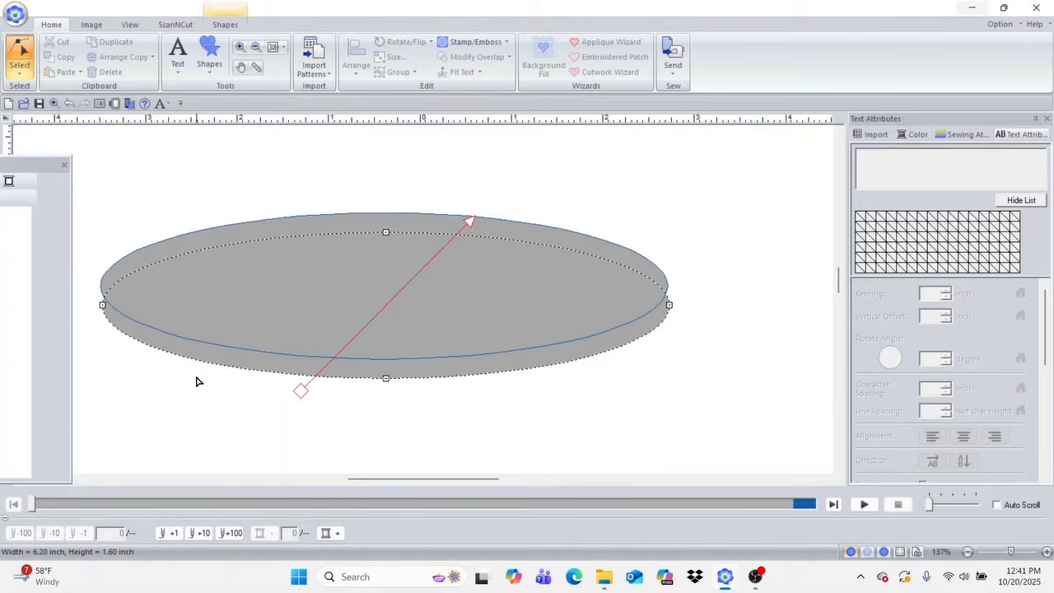
{"action": "left_click", "coordinate": [112, 288]}
{"action": "right_click", "coordinate": [114, 289]}
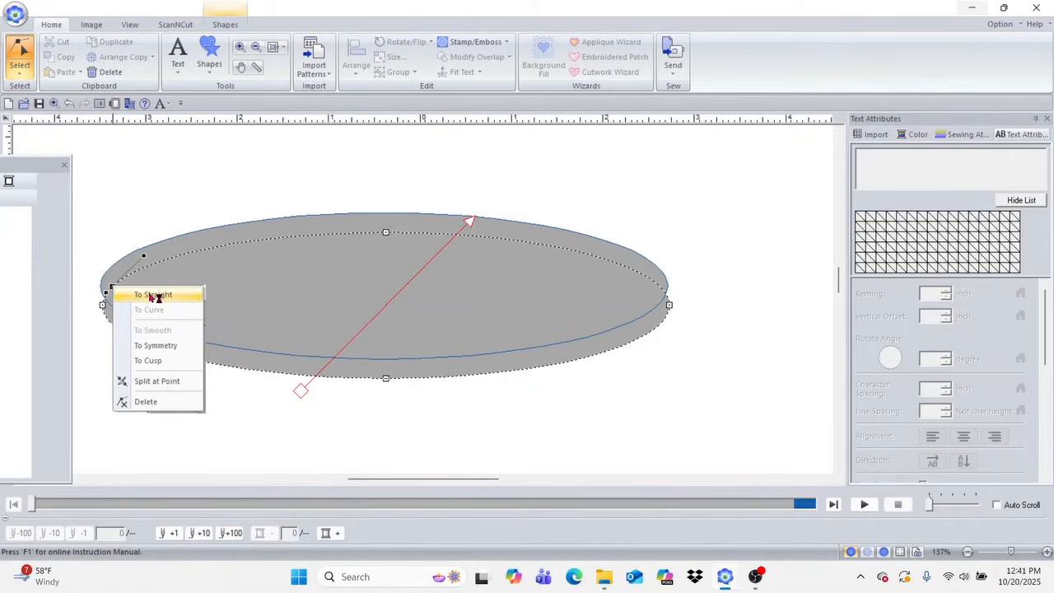
{"action": "left_click", "coordinate": [153, 294]}
{"action": "left_click_drag", "start_coordinate": [112, 288], "coordinate": [107, 285]}
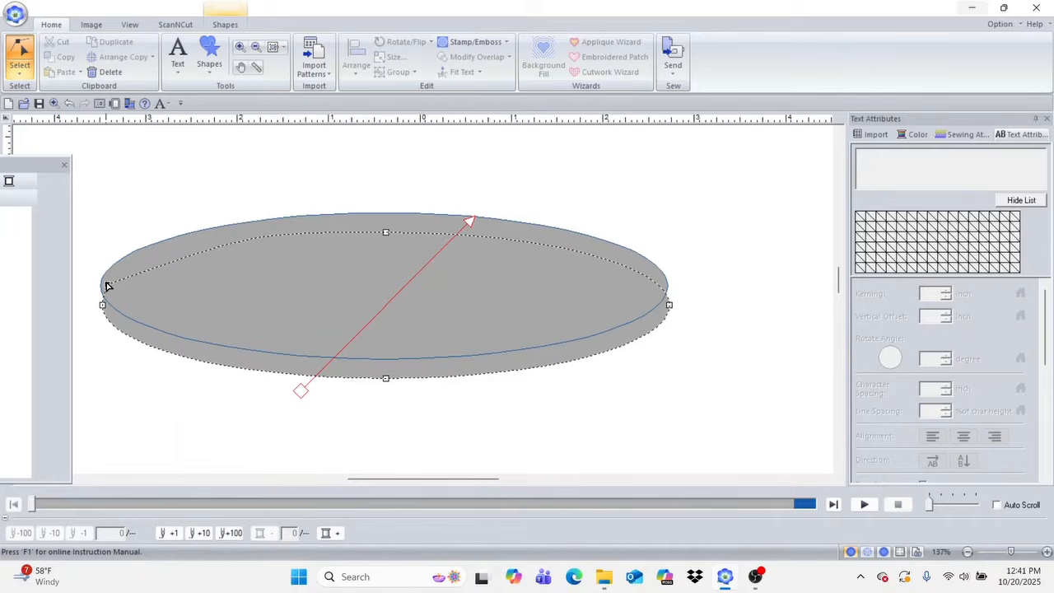
{"action": "left_click_drag", "start_coordinate": [106, 282], "coordinate": [99, 284]}
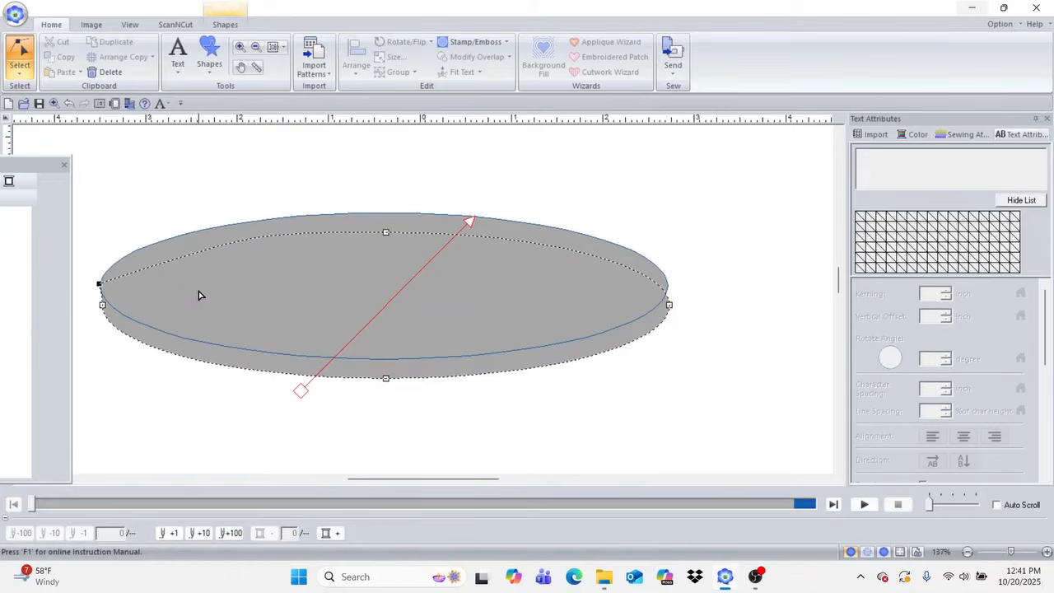
Step: Add a straight point near the lower ellipse's right end and move it out to the upper ellipse's right edge
{"action": "left_click", "coordinate": [662, 290]}
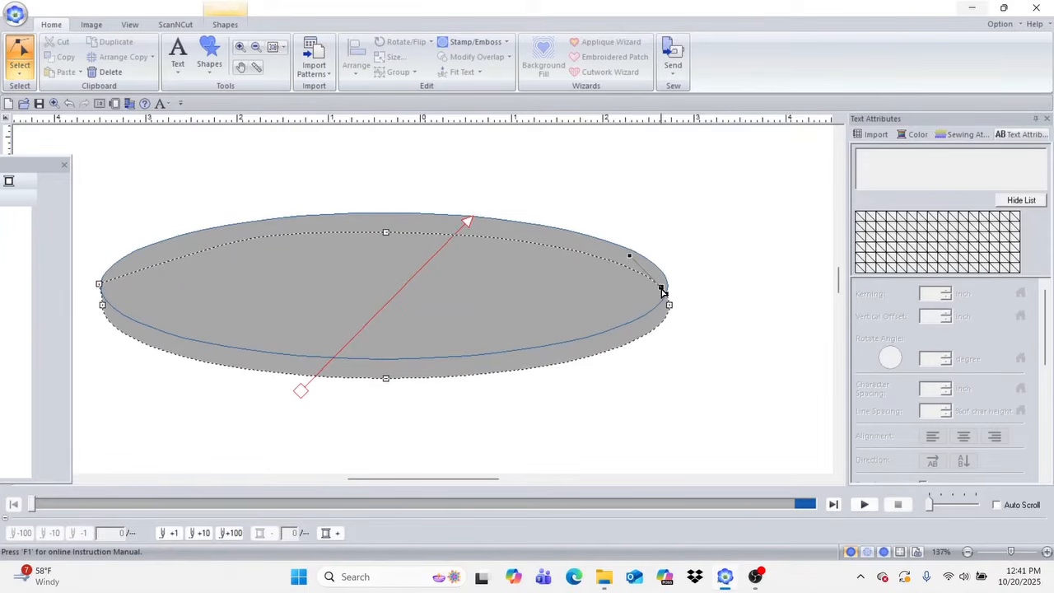
{"action": "right_click", "coordinate": [662, 291]}
{"action": "left_click", "coordinate": [696, 299]}
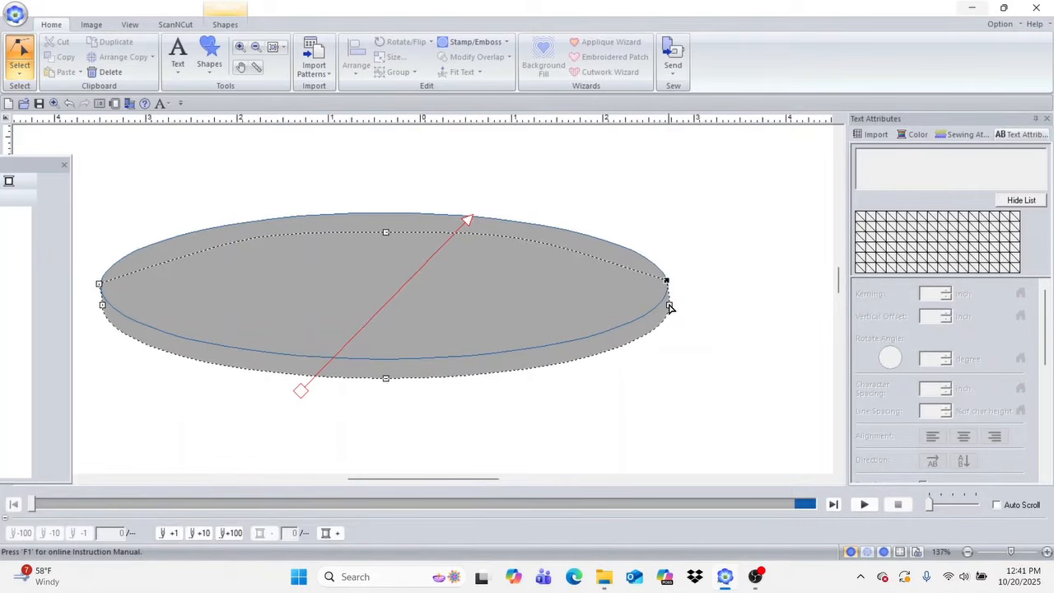
{"action": "left_click", "coordinate": [640, 385]}
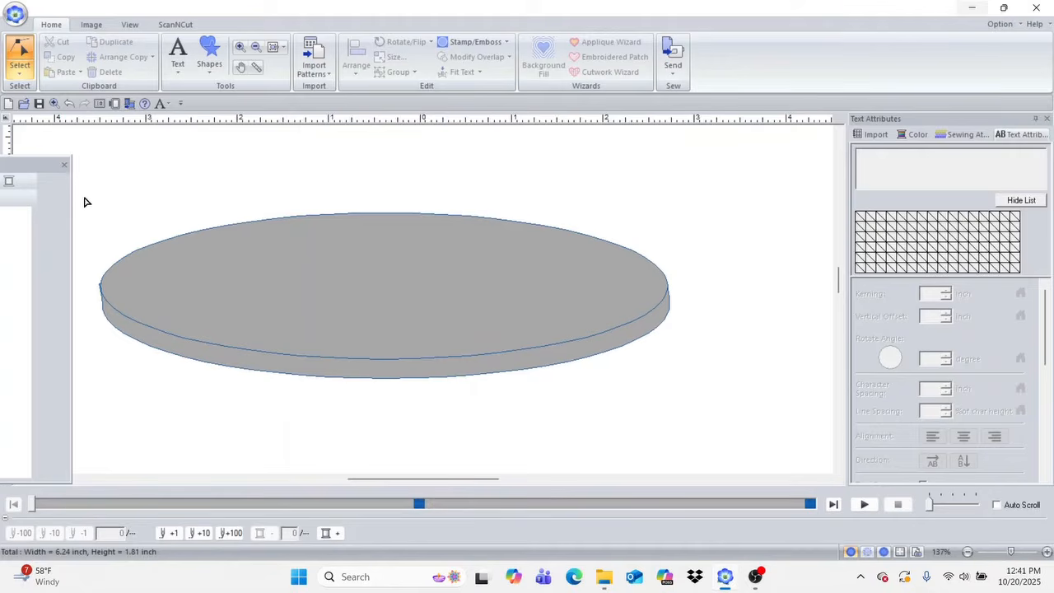
Step: Select both ellipses and remove the overlap between them so the lower one becomes only the plate's rim
{"action": "left_click", "coordinate": [20, 75]}
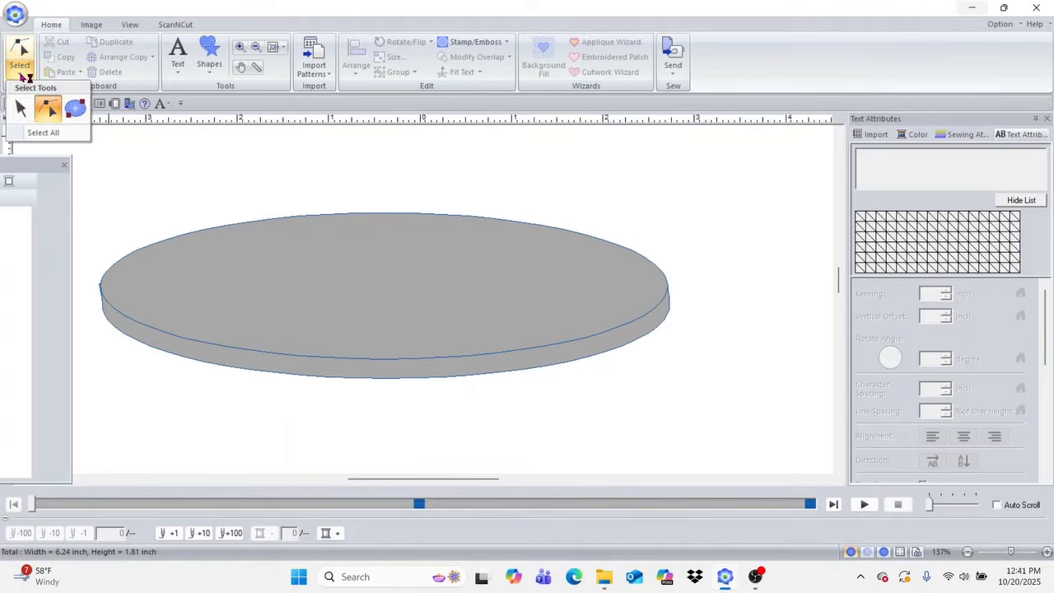
{"action": "left_click", "coordinate": [23, 105]}
{"action": "left_click_drag", "start_coordinate": [85, 200], "coordinate": [721, 396]}
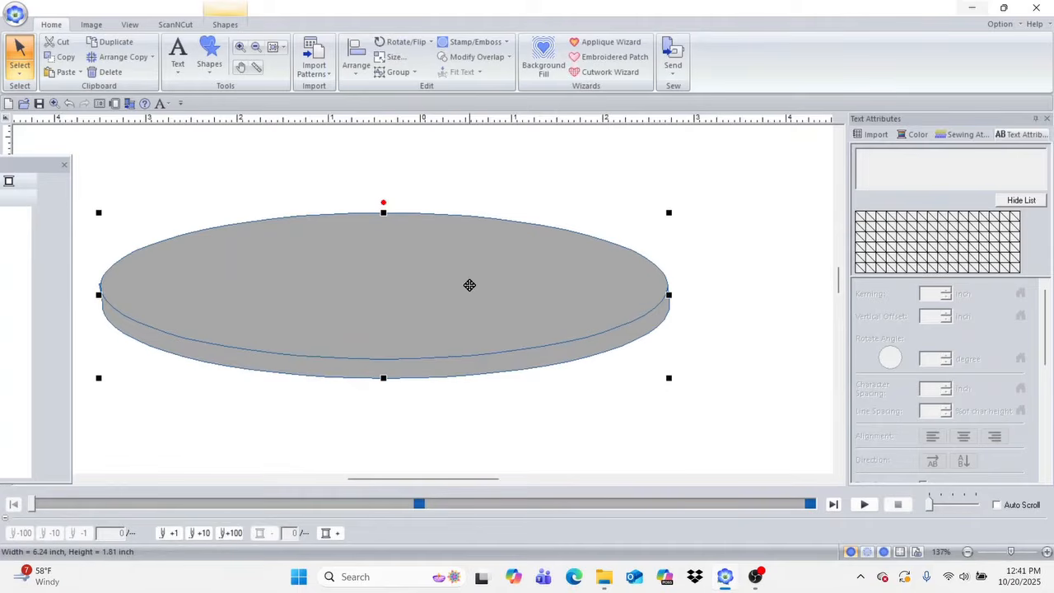
{"action": "left_click", "coordinate": [504, 59]}
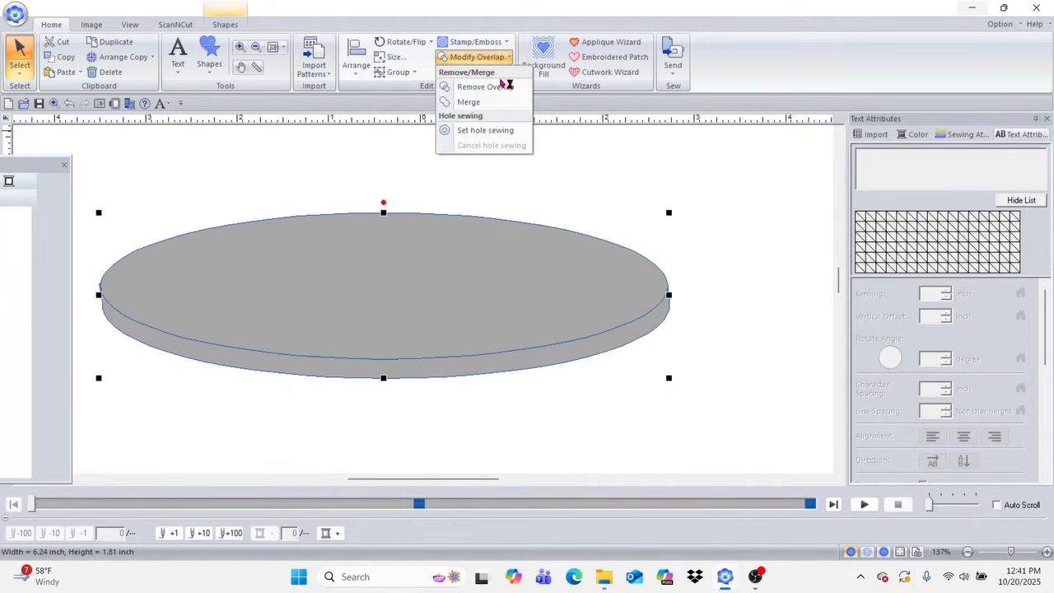
{"action": "left_click", "coordinate": [502, 87]}
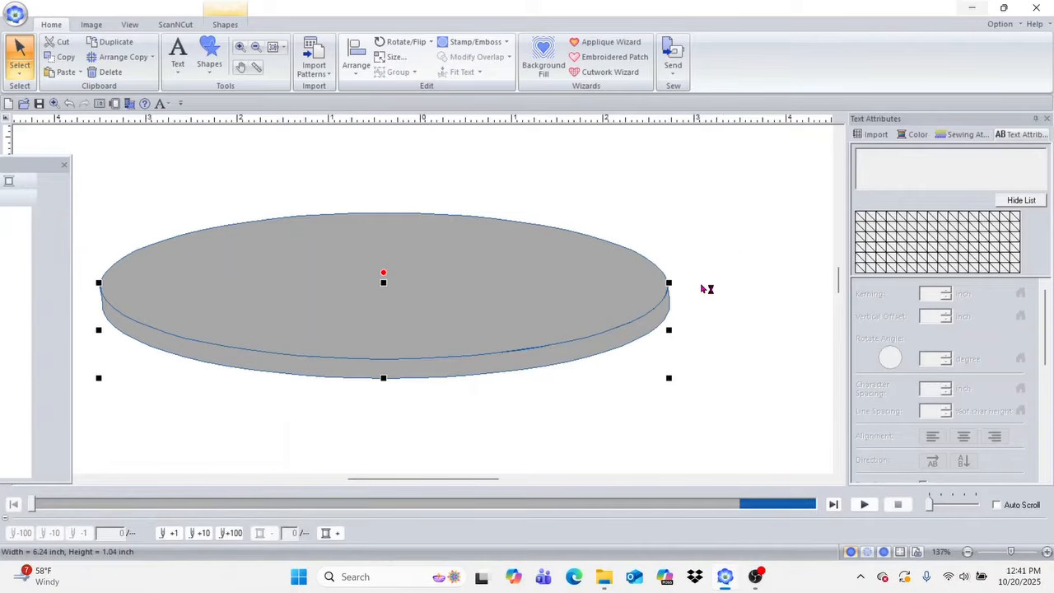
{"action": "left_click", "coordinate": [698, 334]}
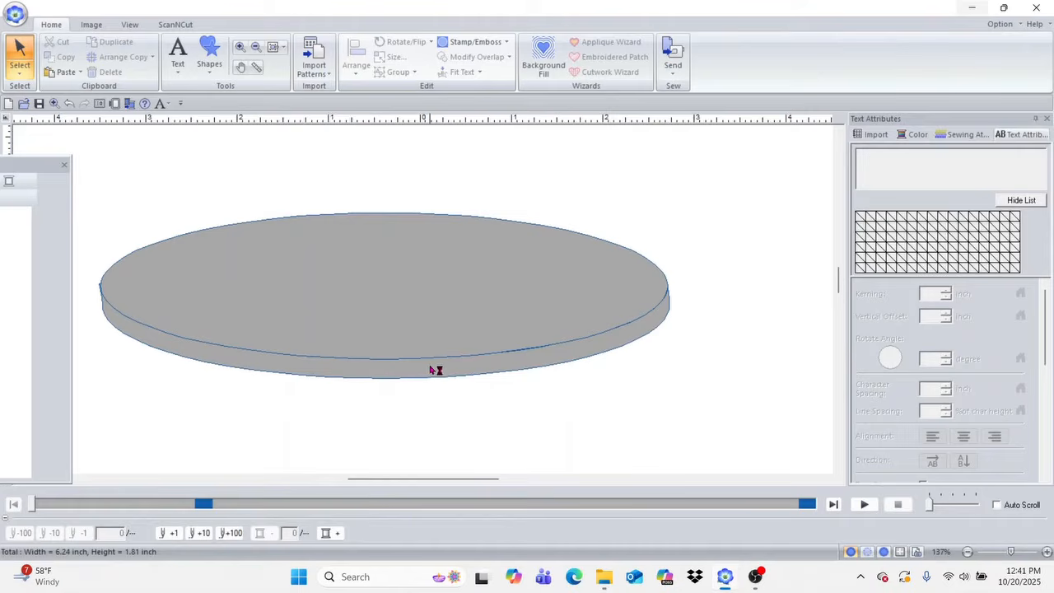
Step: Color the upper ellipse with an olive-brown running-stitch outline and a tan fill
{"action": "left_click", "coordinate": [423, 302]}
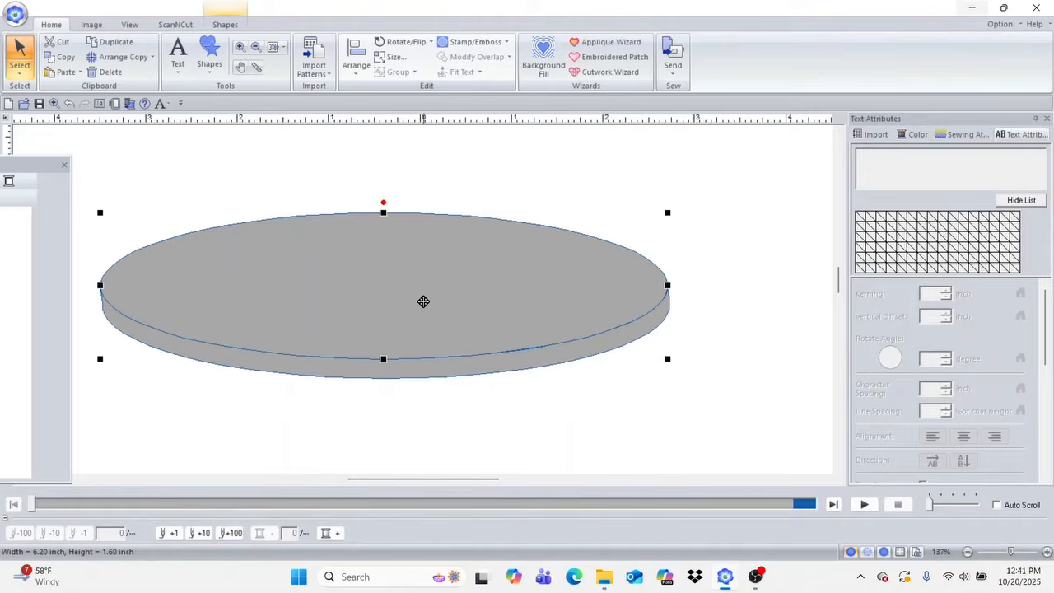
{"action": "left_click", "coordinate": [229, 25]}
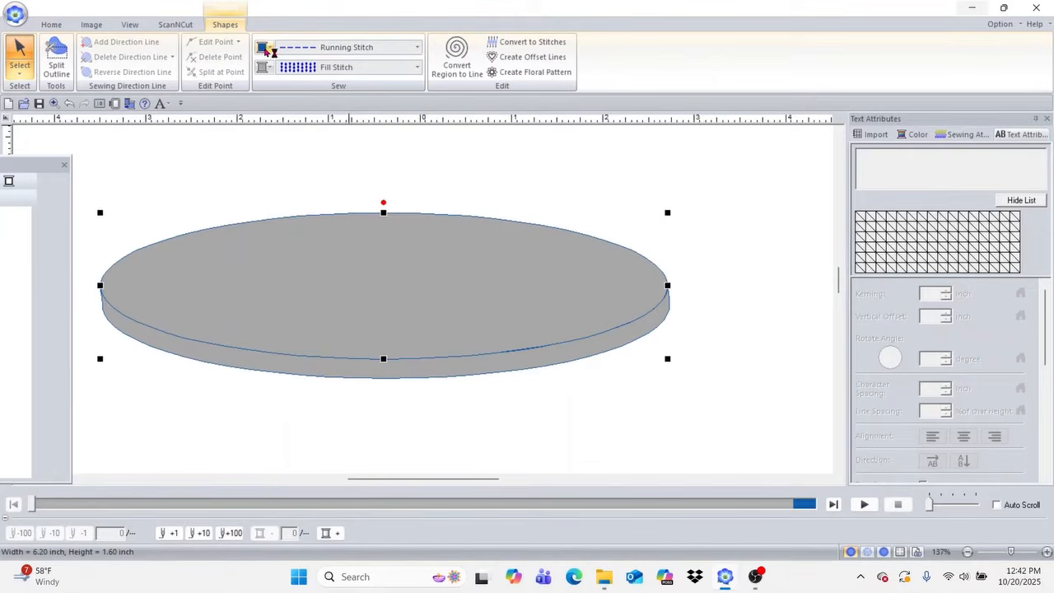
{"action": "left_click", "coordinate": [269, 49]}
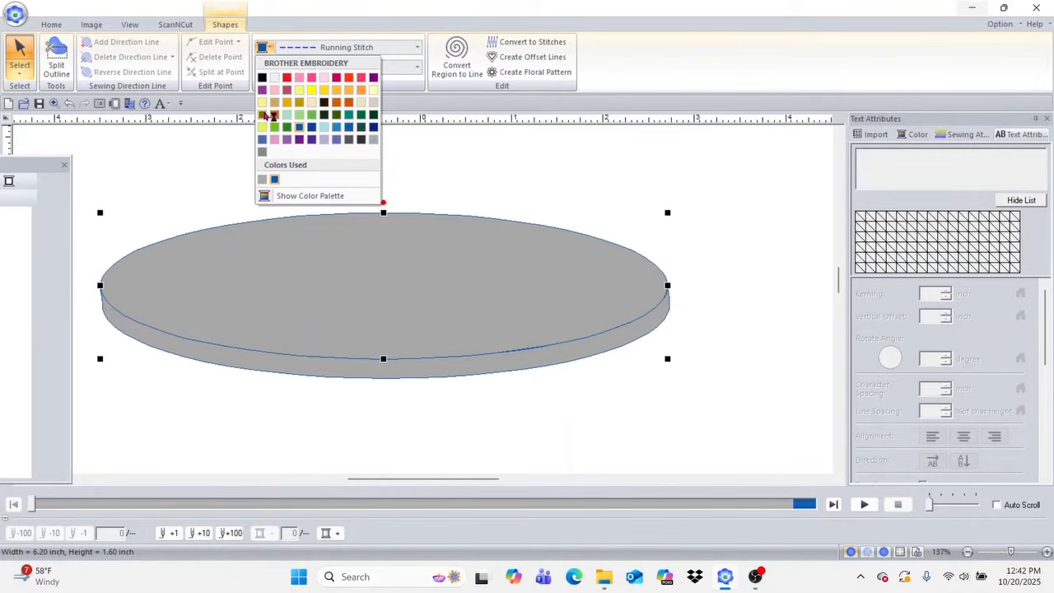
{"action": "left_click", "coordinate": [270, 117]}
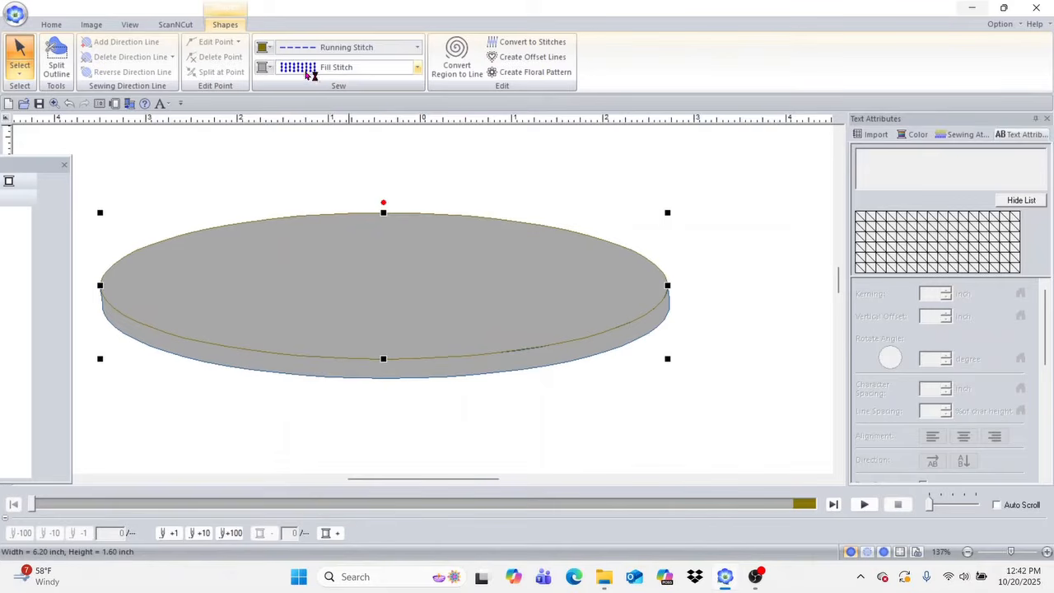
{"action": "left_click", "coordinate": [270, 67]}
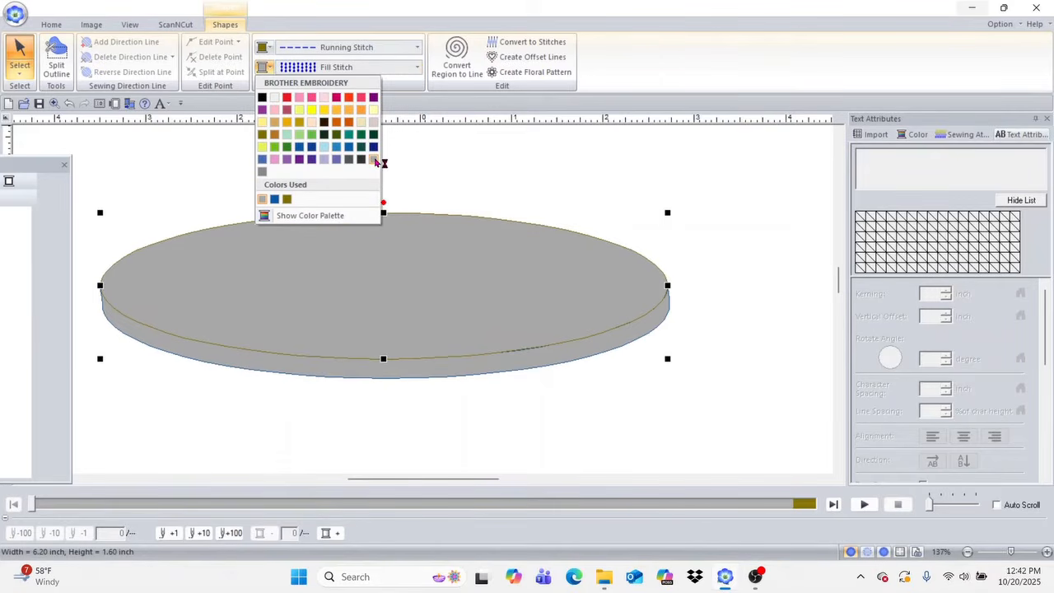
{"action": "left_click", "coordinate": [373, 160]}
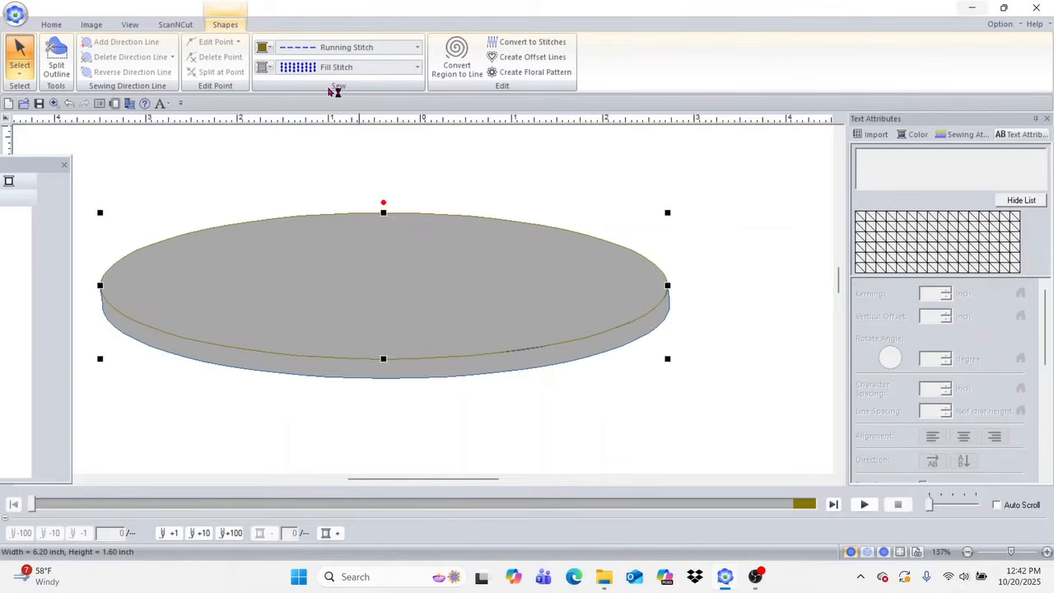
{"action": "left_click", "coordinate": [265, 68]}
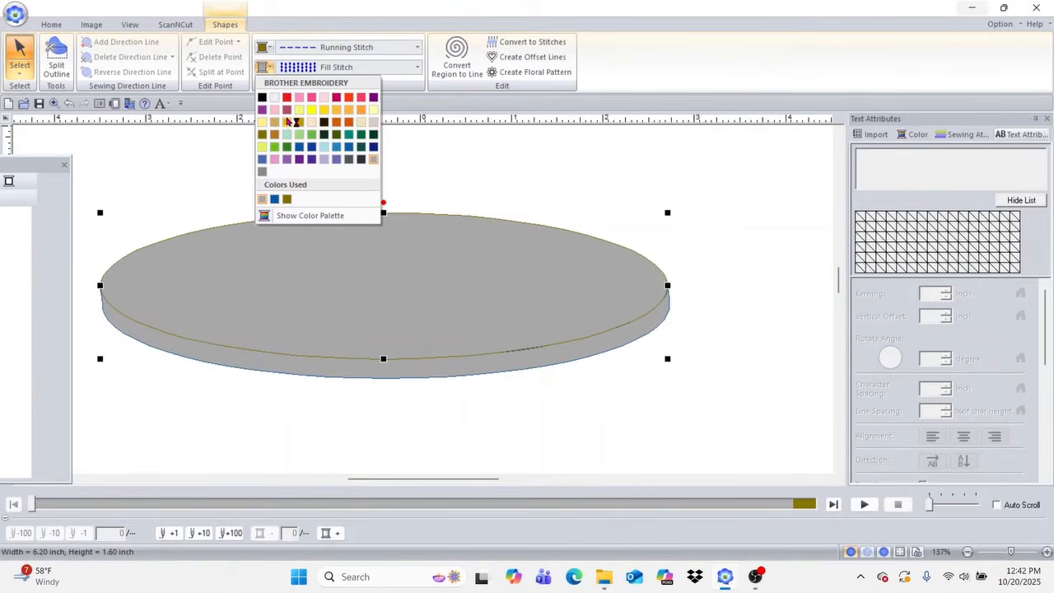
{"action": "left_click", "coordinate": [275, 123]}
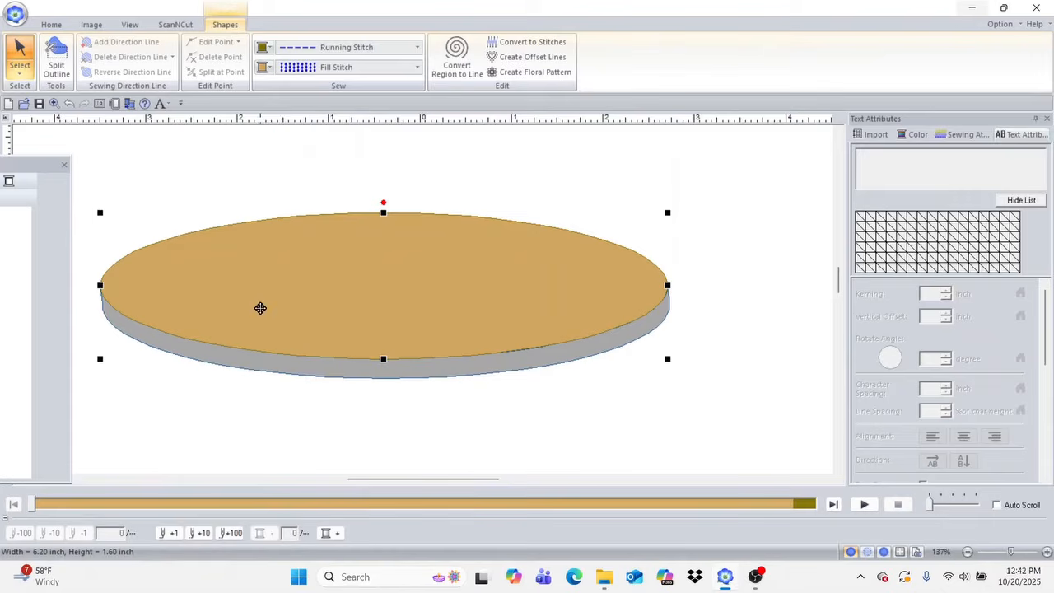
Step: Give the lower rim shape the same tan fill and olive-brown outline as the upper ellipse
{"action": "left_click", "coordinate": [284, 368]}
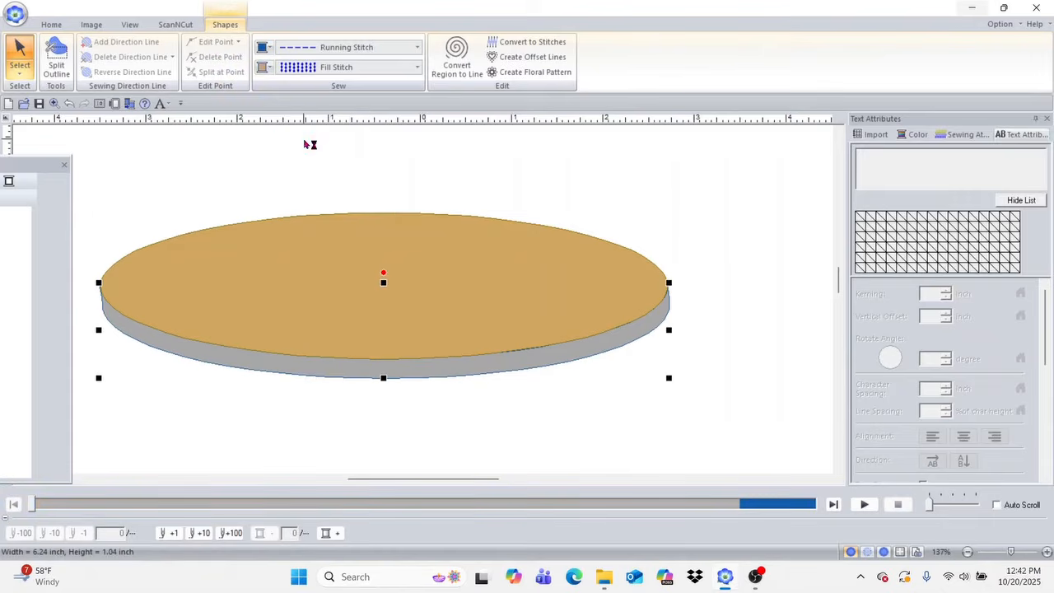
{"action": "left_click", "coordinate": [265, 69]}
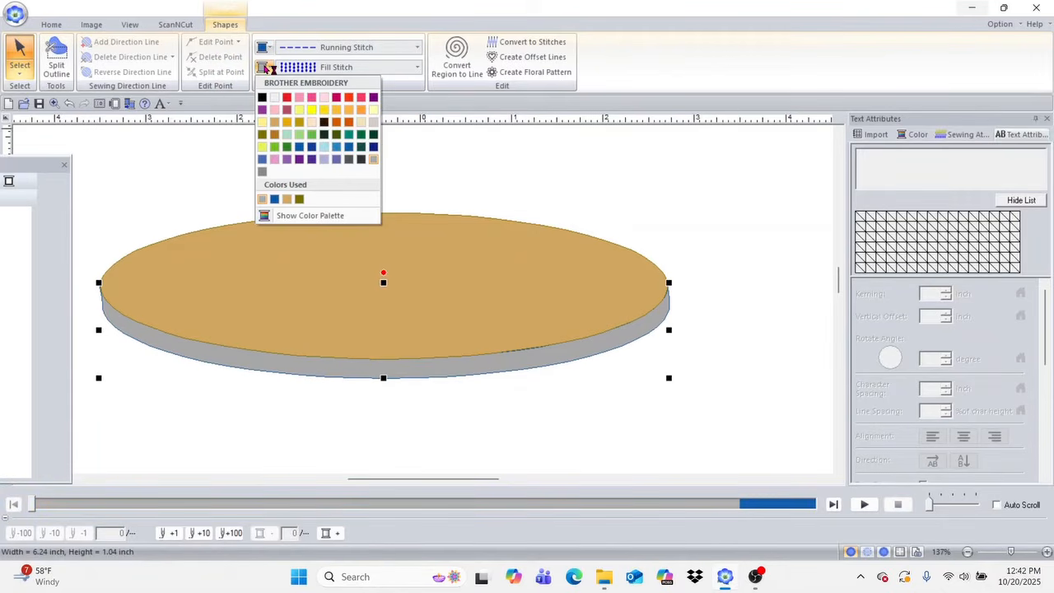
{"action": "left_click", "coordinate": [280, 202]}
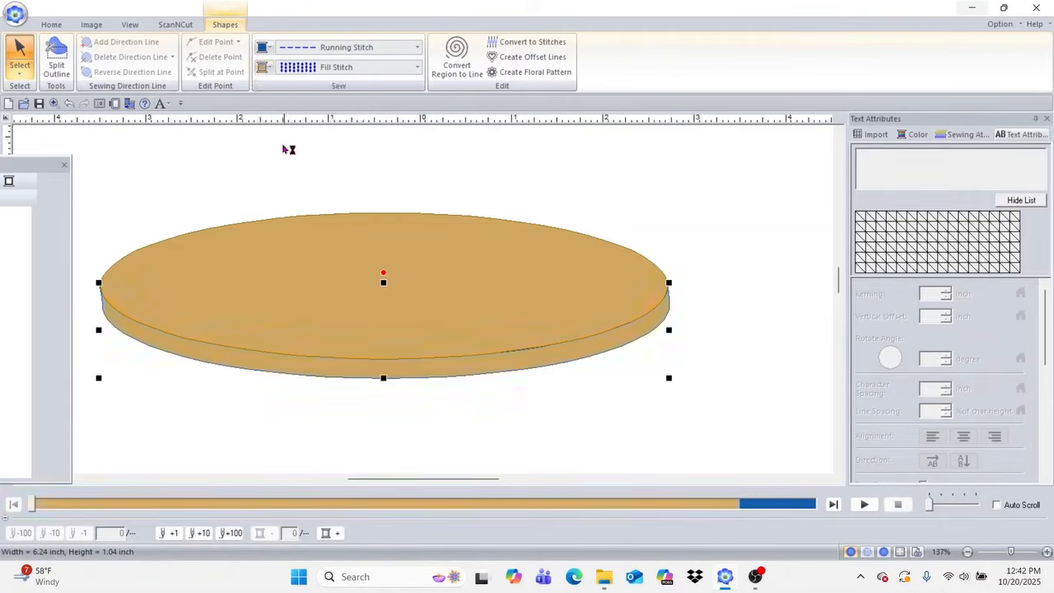
{"action": "left_click", "coordinate": [265, 47]}
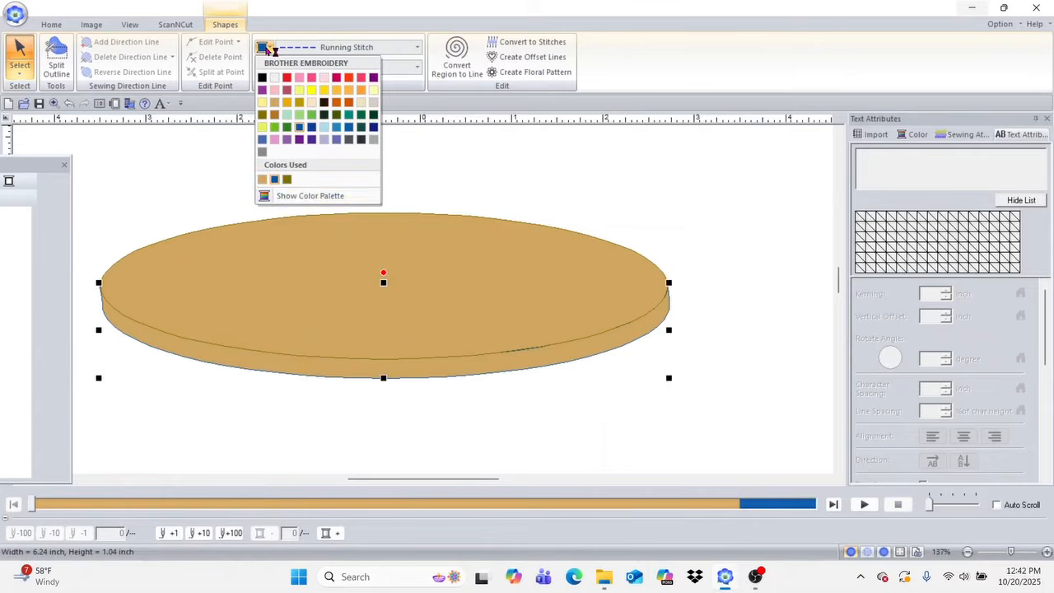
{"action": "left_click", "coordinate": [288, 177]}
{"action": "left_click", "coordinate": [461, 147]}
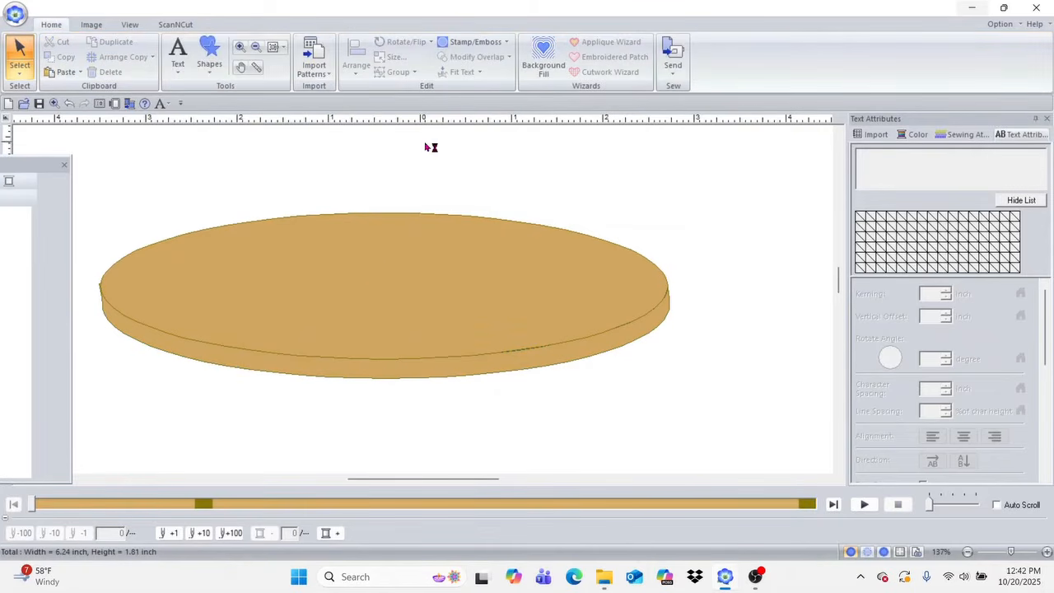
Step: Preview the finished two-part shape in the Realistic stitch view
{"action": "left_click", "coordinate": [132, 25]}
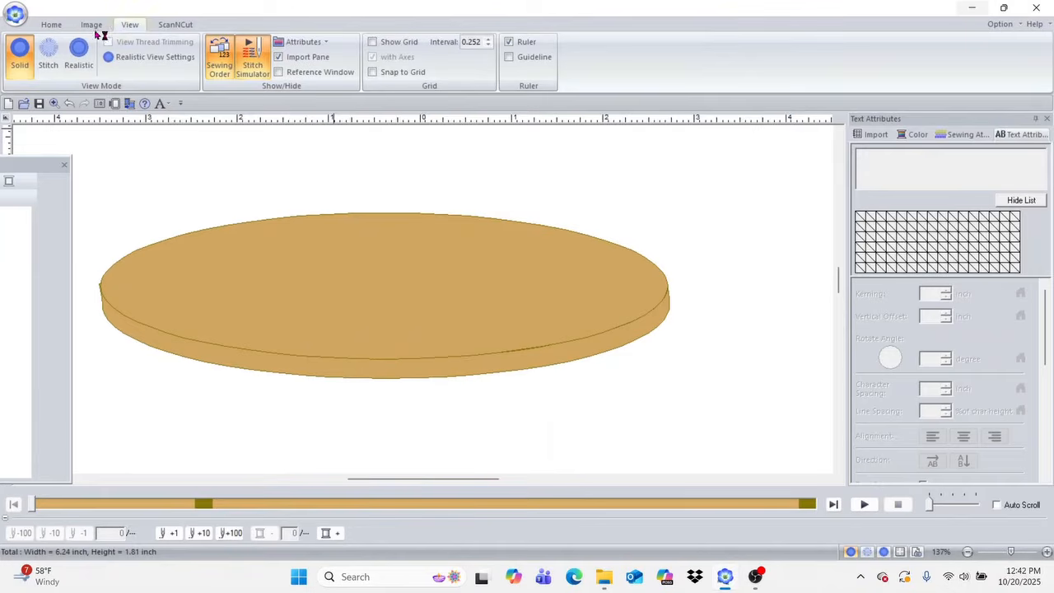
{"action": "left_click", "coordinate": [82, 51]}
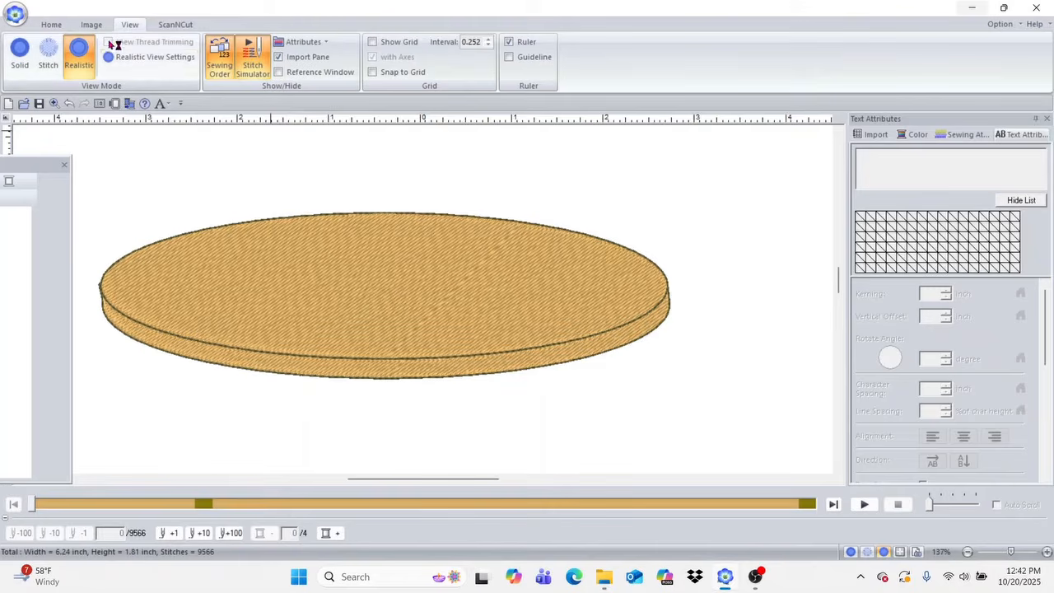
Step: Duplicate the upper ellipse, shrink the copy to about 2.36 by 0.61 inches and center it on the disc's top
{"action": "left_click", "coordinate": [51, 25]}
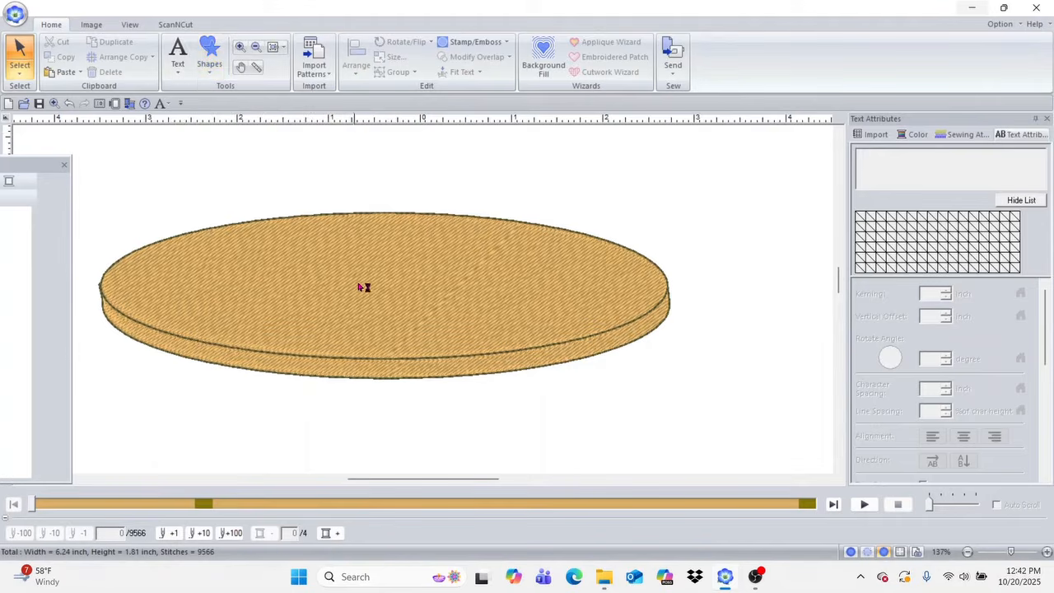
{"action": "left_click", "coordinate": [434, 236]}
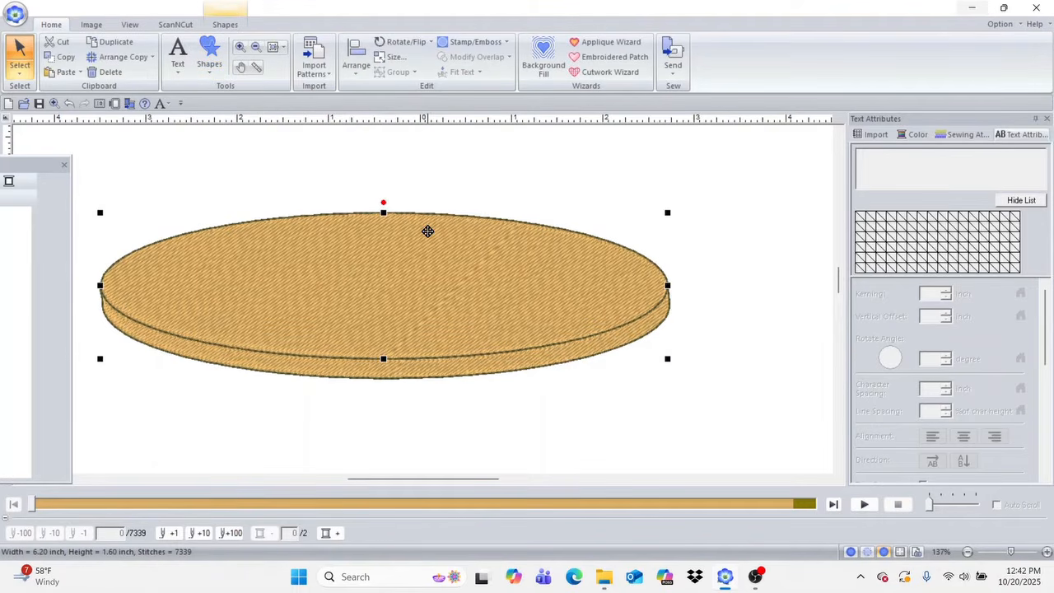
{"action": "key", "text": "ctrl+d"}
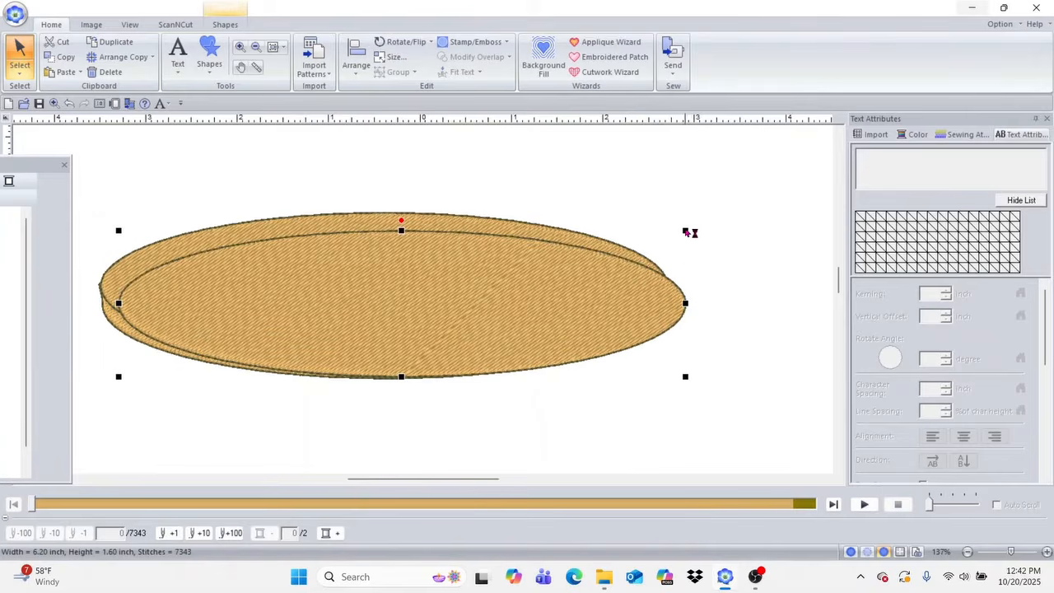
{"action": "left_click_drag", "start_coordinate": [685, 230], "coordinate": [413, 277]}
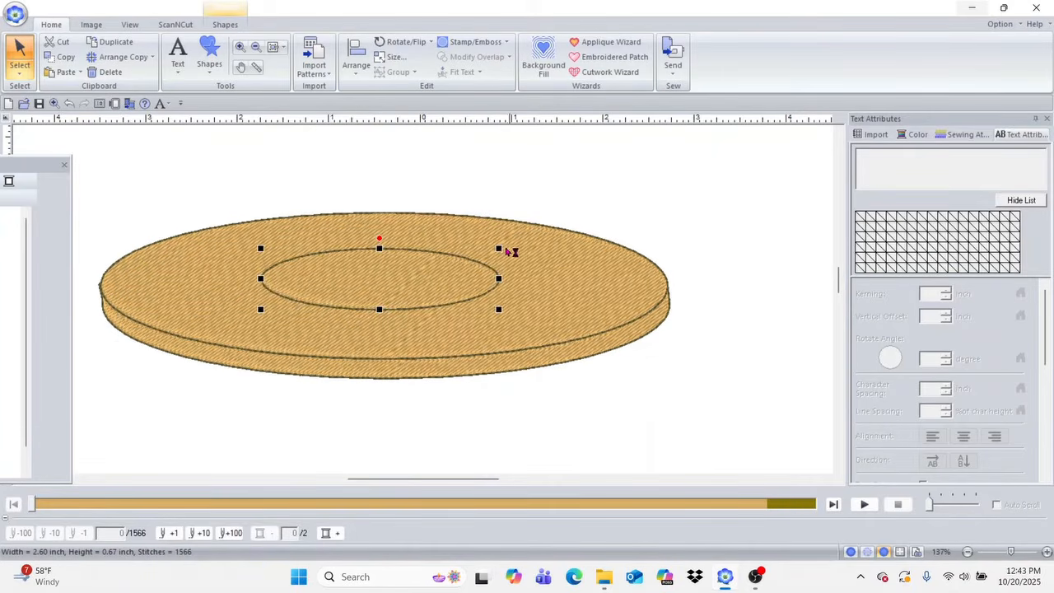
{"action": "left_click_drag", "start_coordinate": [499, 248], "coordinate": [477, 253]}
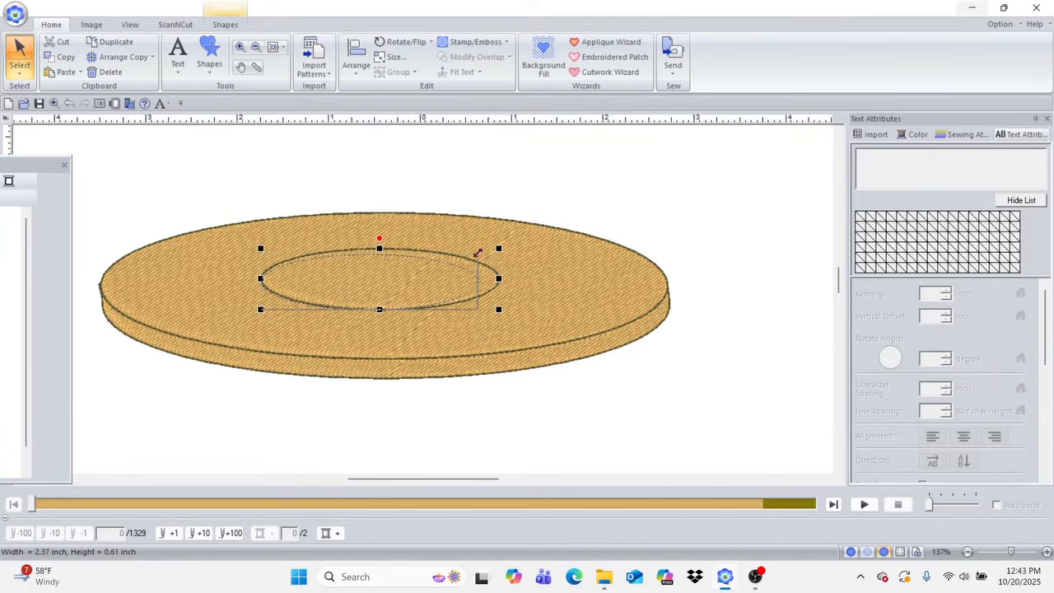
{"action": "left_click_drag", "start_coordinate": [379, 282], "coordinate": [417, 282]}
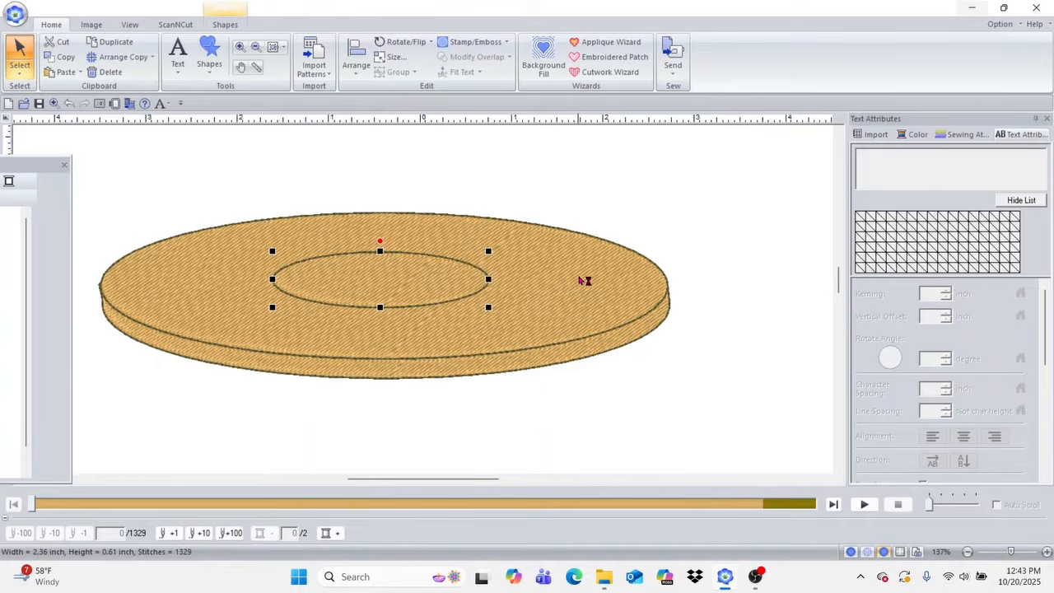
Step: Select the disc's top together with the small inner ellipse and remove the overlap between them
{"action": "left_click", "coordinate": [580, 279]}
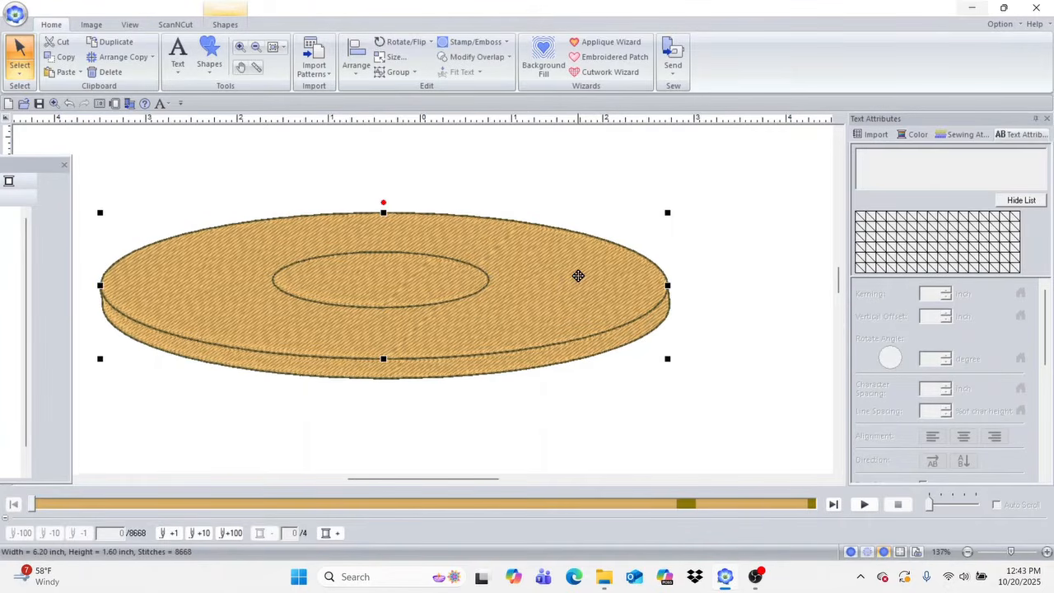
{"action": "left_click", "coordinate": [481, 57]}
{"action": "left_click", "coordinate": [503, 89]}
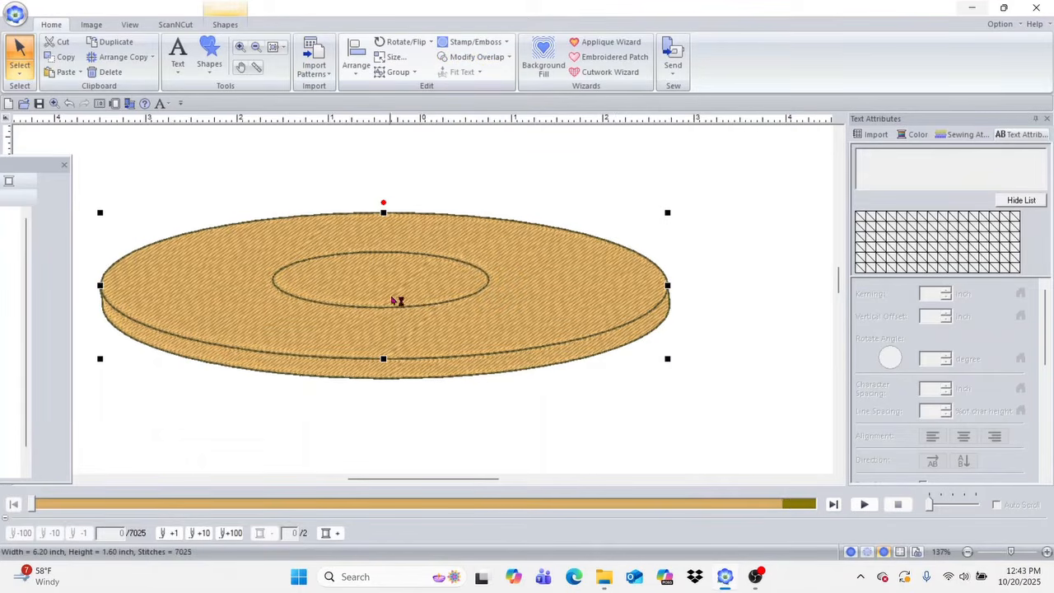
{"action": "left_click", "coordinate": [580, 166]}
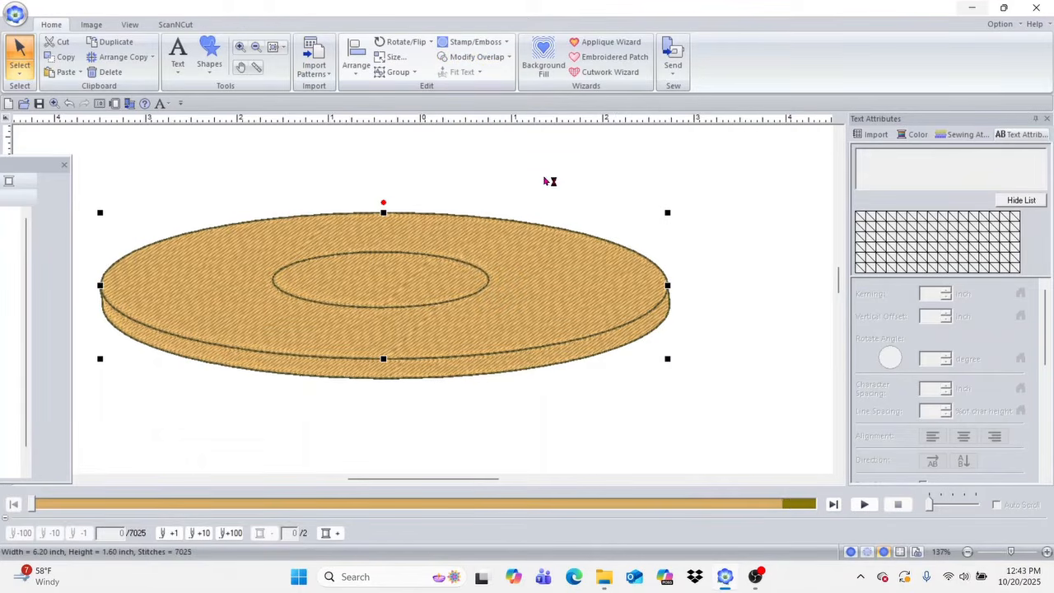
Step: Set the small inner ellipse's region to Not Sewn so only its running-stitch outline is stitched
{"action": "left_click", "coordinate": [390, 292]}
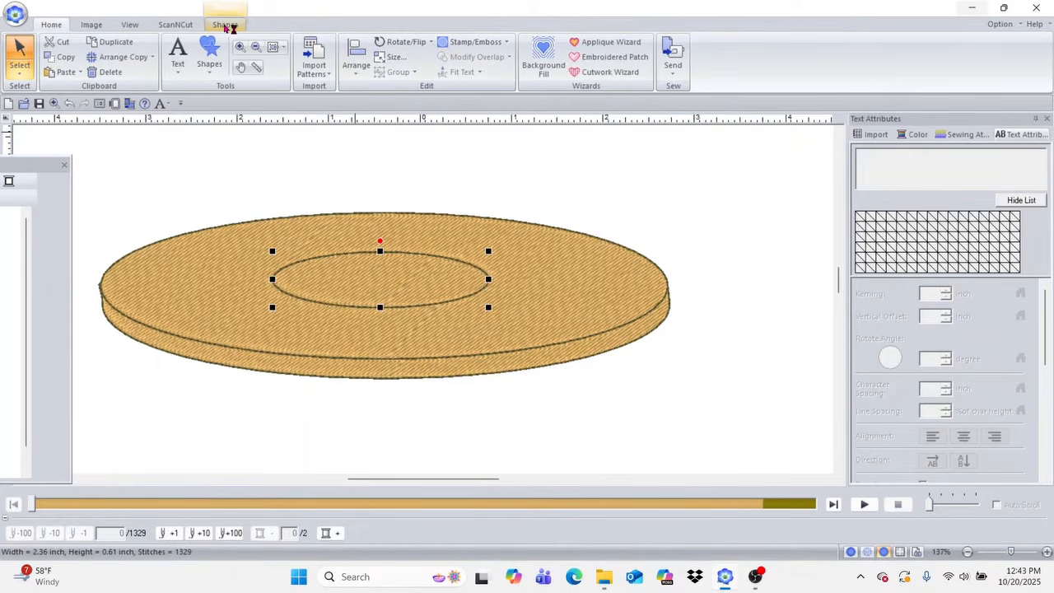
{"action": "left_click", "coordinate": [225, 24]}
{"action": "left_click", "coordinate": [421, 69]}
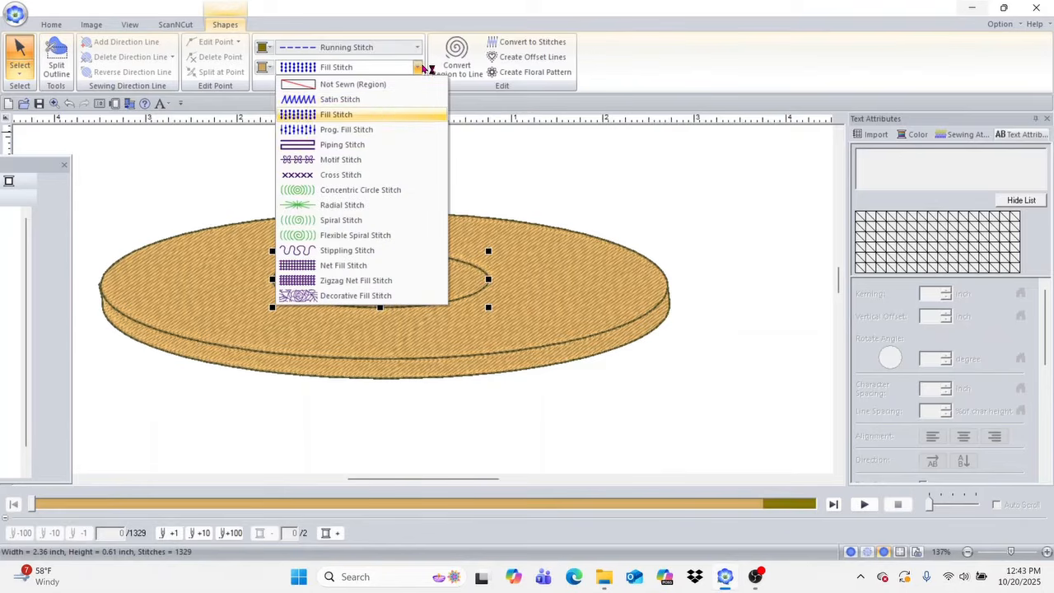
{"action": "left_click", "coordinate": [383, 86]}
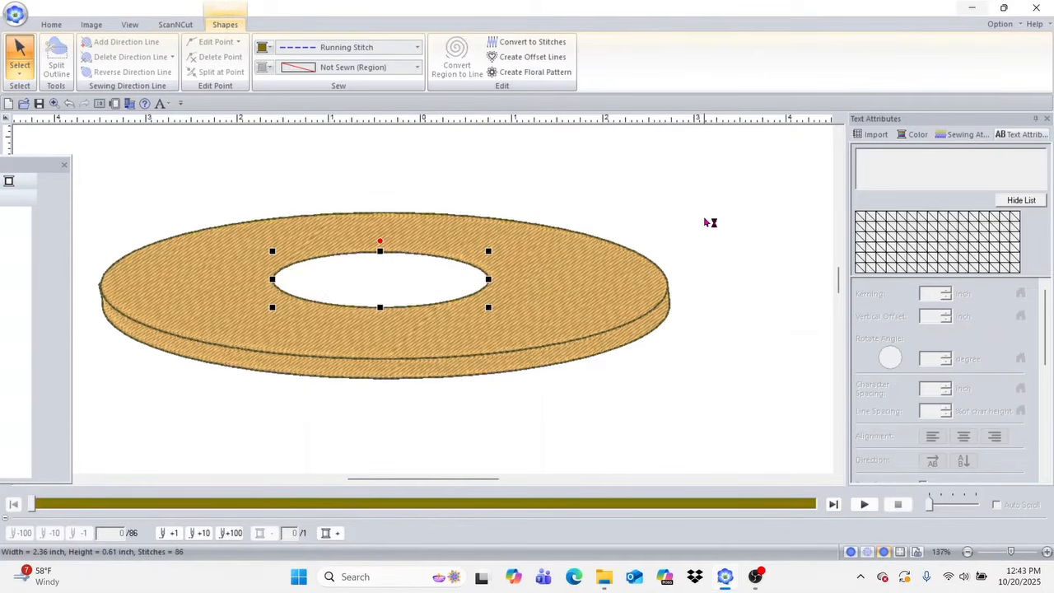
{"action": "left_click", "coordinate": [706, 220]}
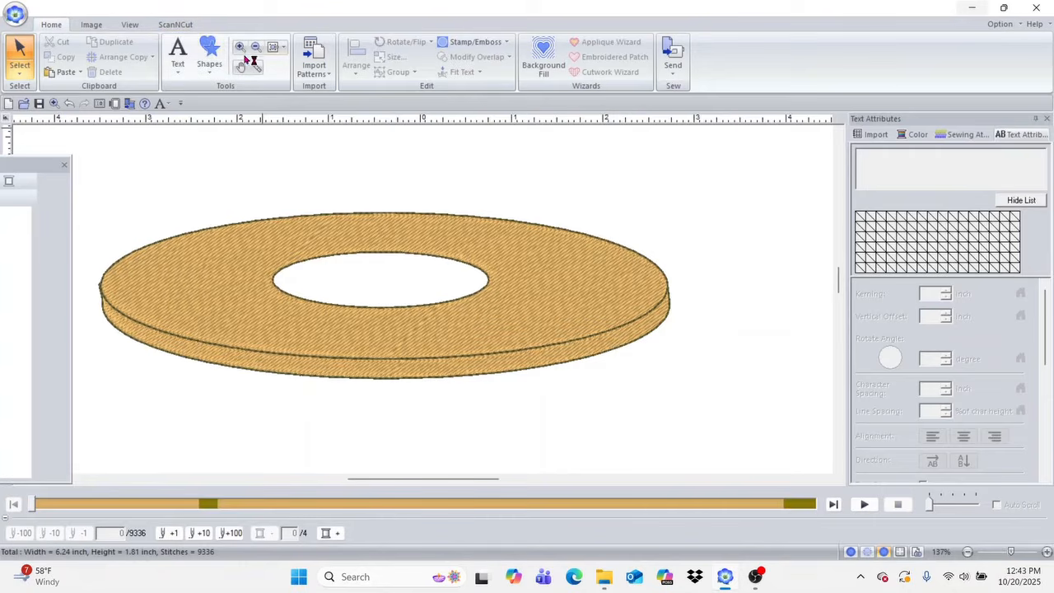
Step: Duplicate the entire disc with its hole and place the copy near the lower edge of the design page
{"action": "left_click", "coordinate": [282, 46]}
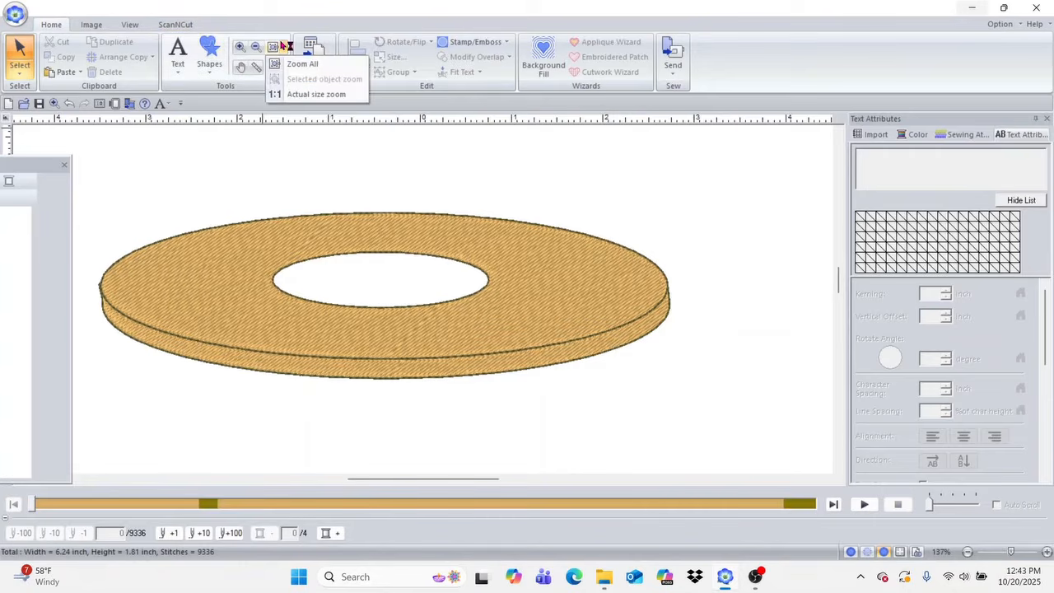
{"action": "left_click", "coordinate": [278, 49]}
{"action": "left_click", "coordinate": [278, 49]}
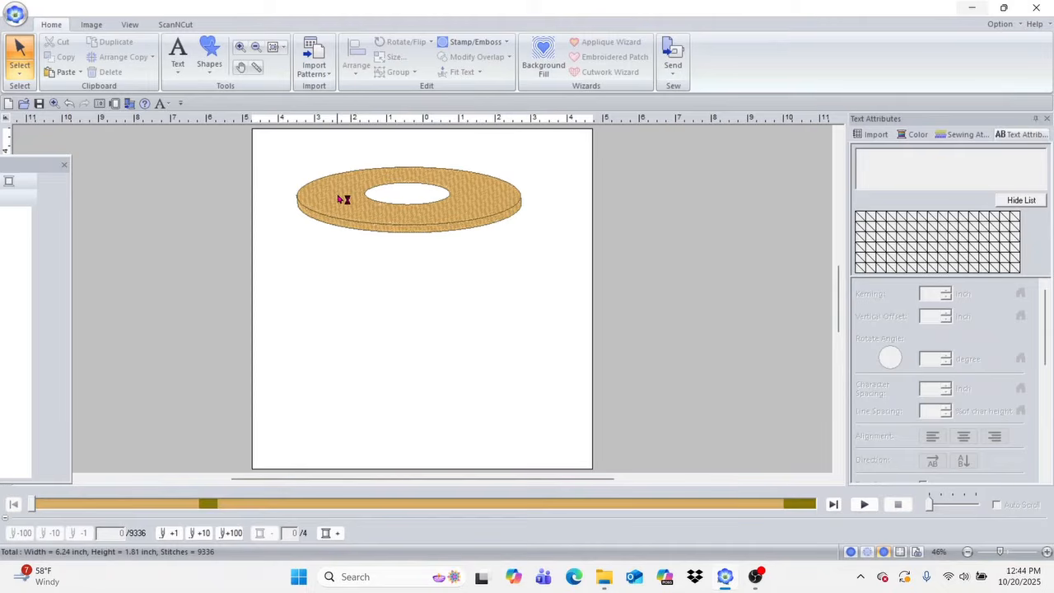
{"action": "left_click_drag", "start_coordinate": [272, 146], "coordinate": [575, 248]}
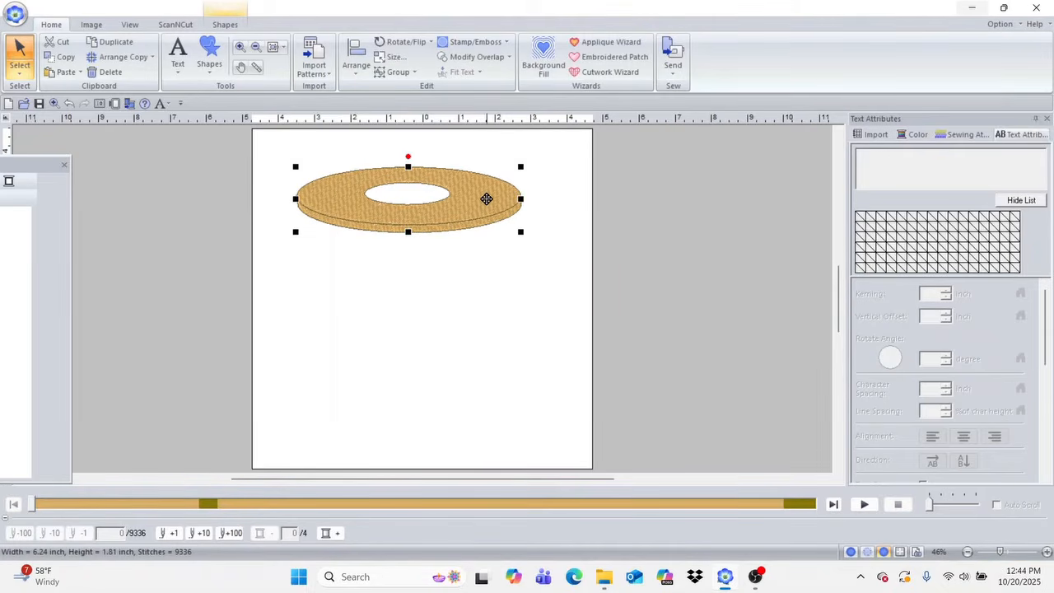
{"action": "key", "text": "ctrl+d"}
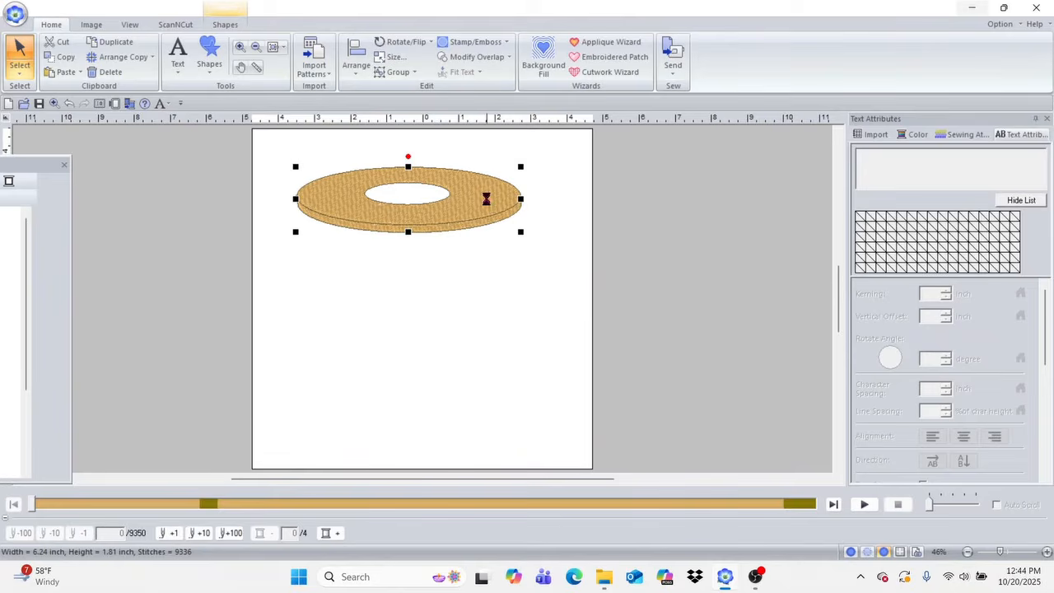
{"action": "left_click_drag", "start_coordinate": [484, 205], "coordinate": [482, 400]}
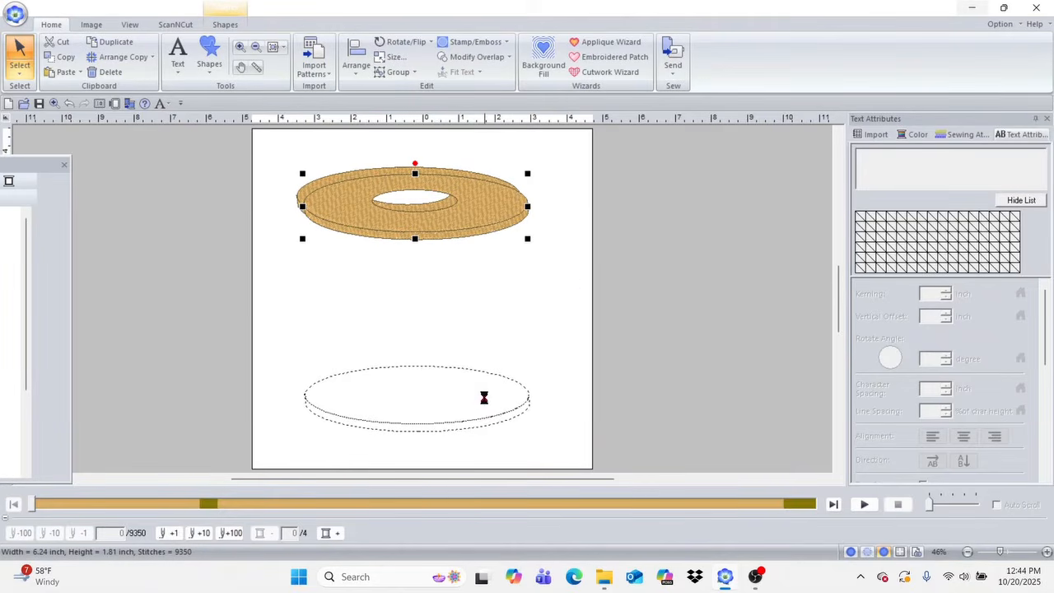
{"action": "left_click", "coordinate": [547, 281]}
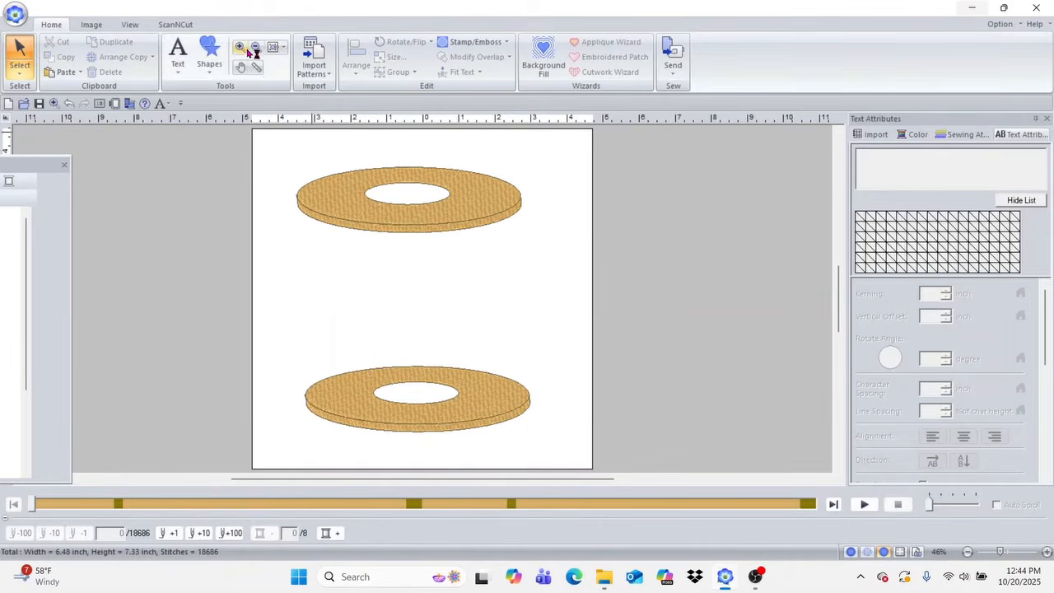
Step: Draw a rectangle about 5.37 by 3.61 inches from the upper disc downward and give it a light blue Fill Stitch
{"action": "left_click", "coordinate": [214, 68]}
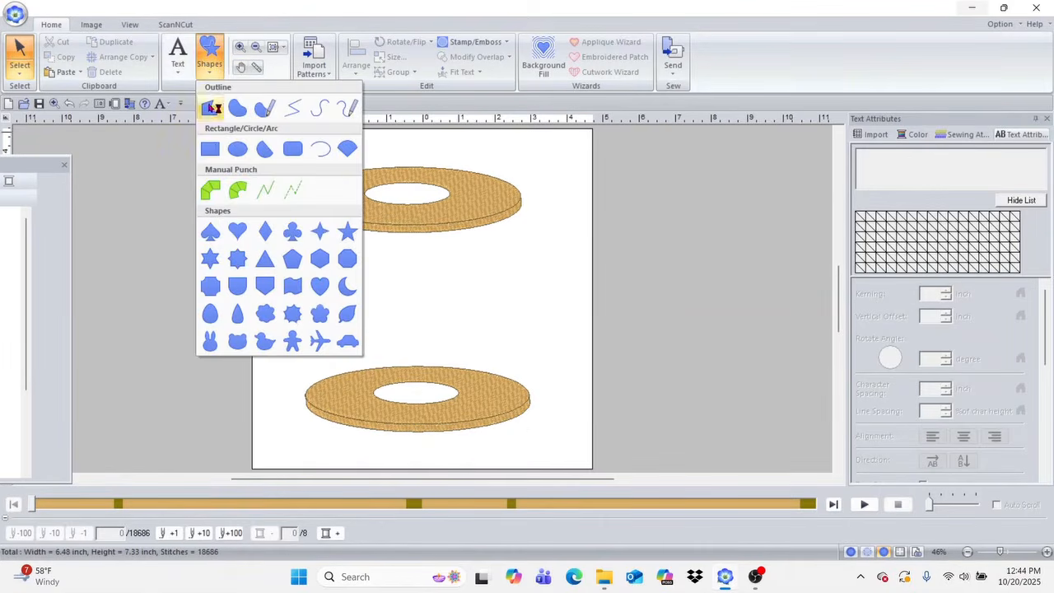
{"action": "left_click", "coordinate": [215, 150]}
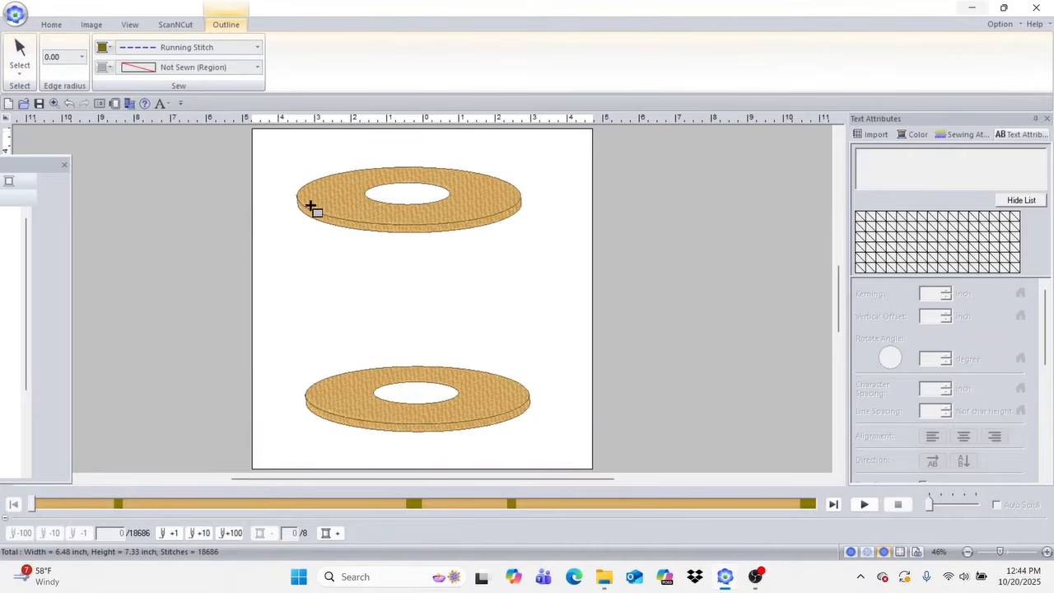
{"action": "mouse_move", "coordinate": [312, 200]}
{"action": "left_mouse_down"}
{"action": "mouse_move", "coordinate": [337, 401]}
{"action": "mouse_move", "coordinate": [492, 412]}
{"action": "mouse_move", "coordinate": [528, 402]}
{"action": "mouse_move", "coordinate": [504, 332]}
{"action": "left_mouse_up"}
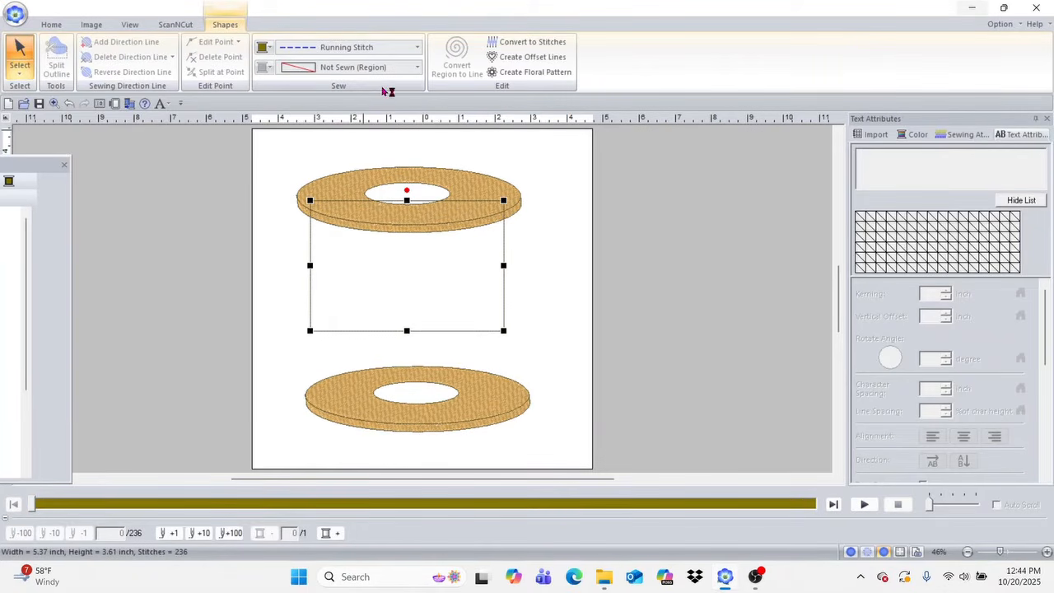
{"action": "left_click", "coordinate": [418, 71]}
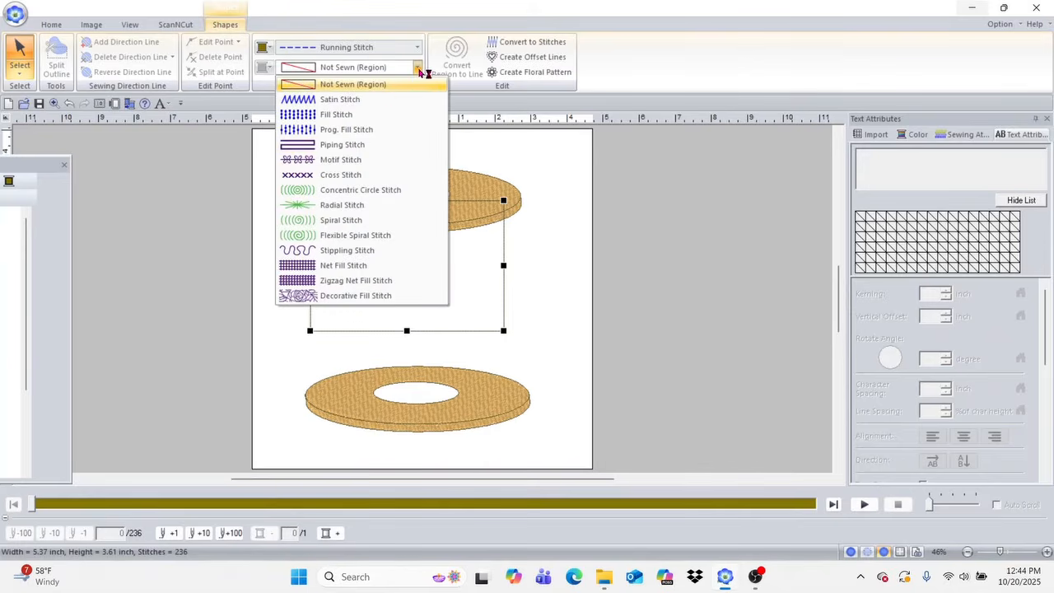
{"action": "left_click", "coordinate": [372, 118]}
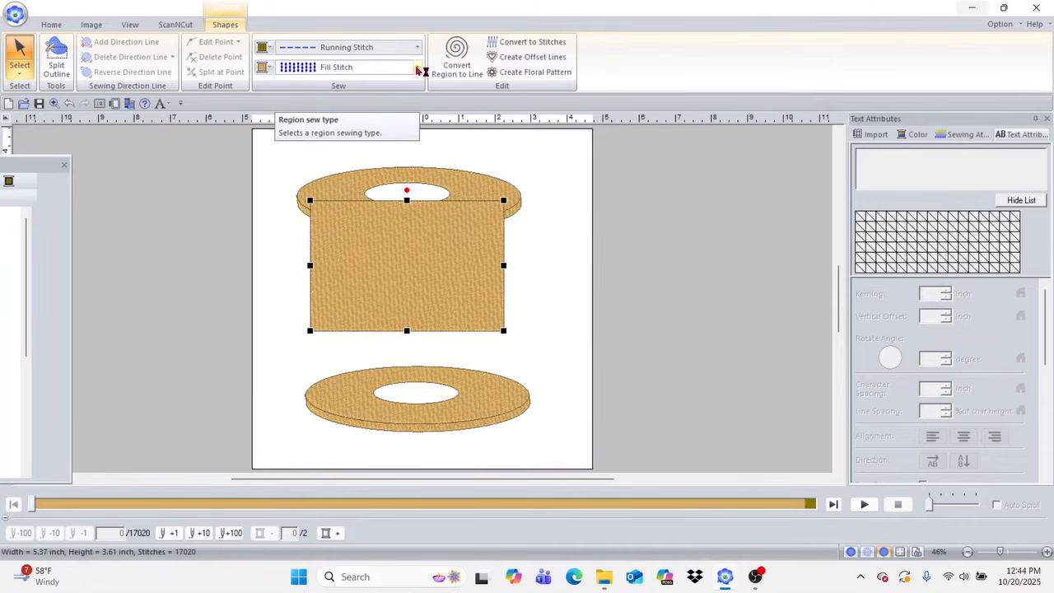
{"action": "left_click", "coordinate": [265, 67]}
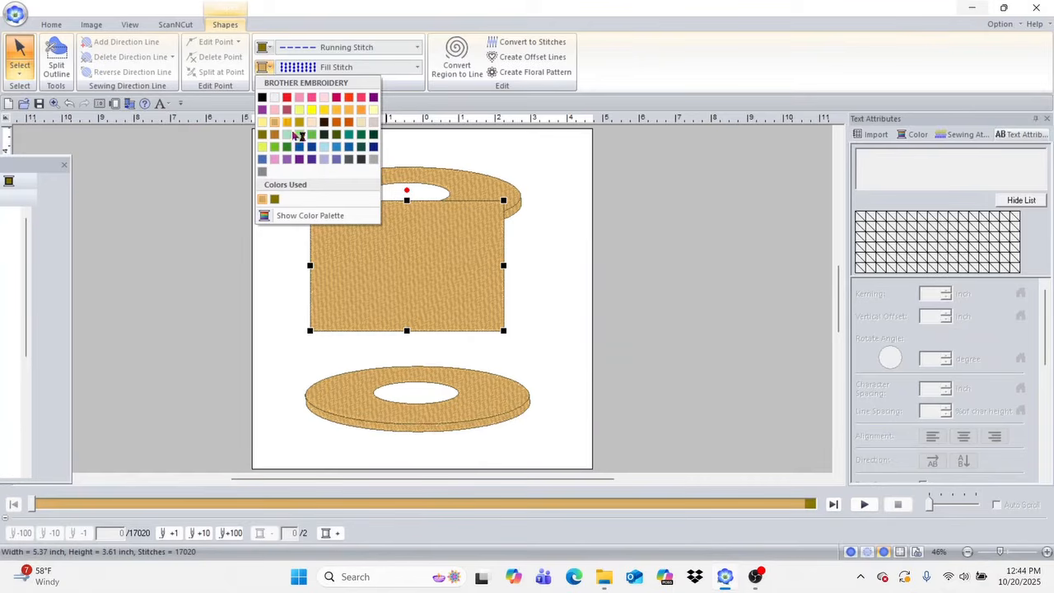
{"action": "left_click", "coordinate": [324, 147]}
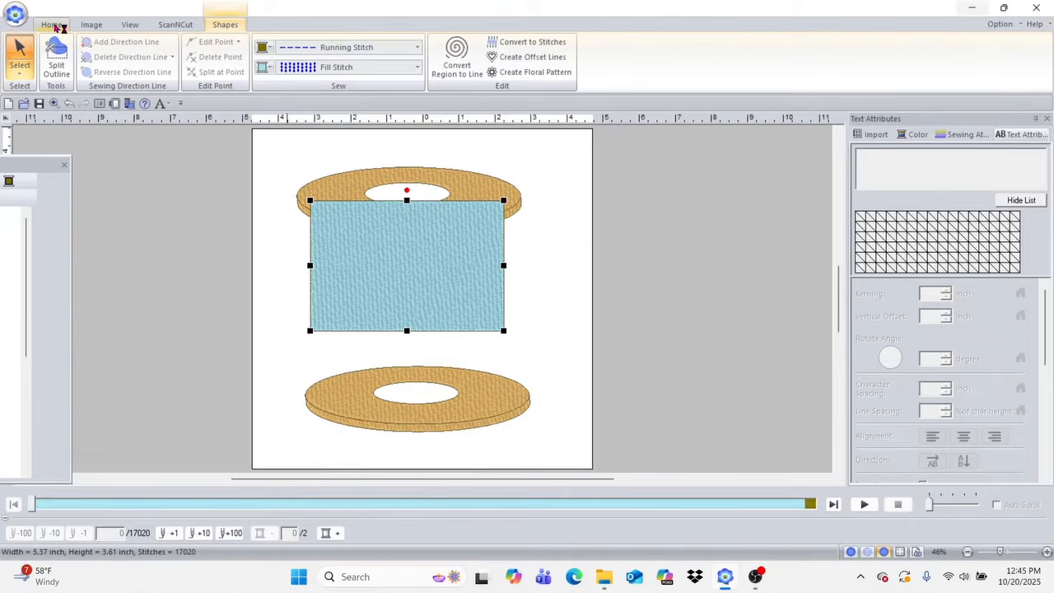
Step: Draw an ellipse about 1.33 inches high across the rectangle's lower edge and widen it to about 5.36 inches to match the rectangle
{"action": "left_click", "coordinate": [51, 25]}
{"action": "left_click", "coordinate": [209, 54]}
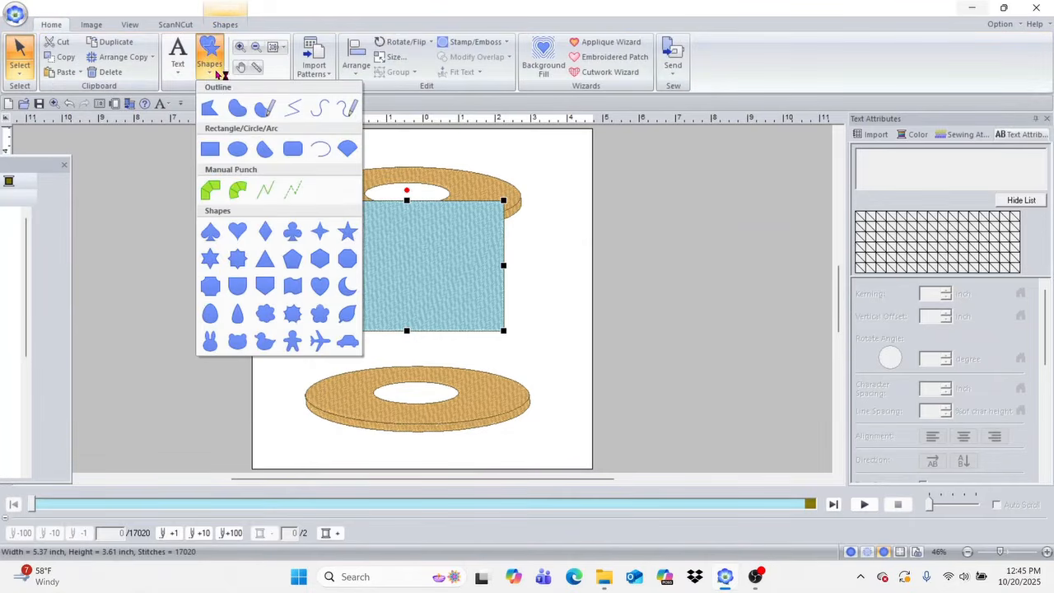
{"action": "left_click", "coordinate": [237, 148]}
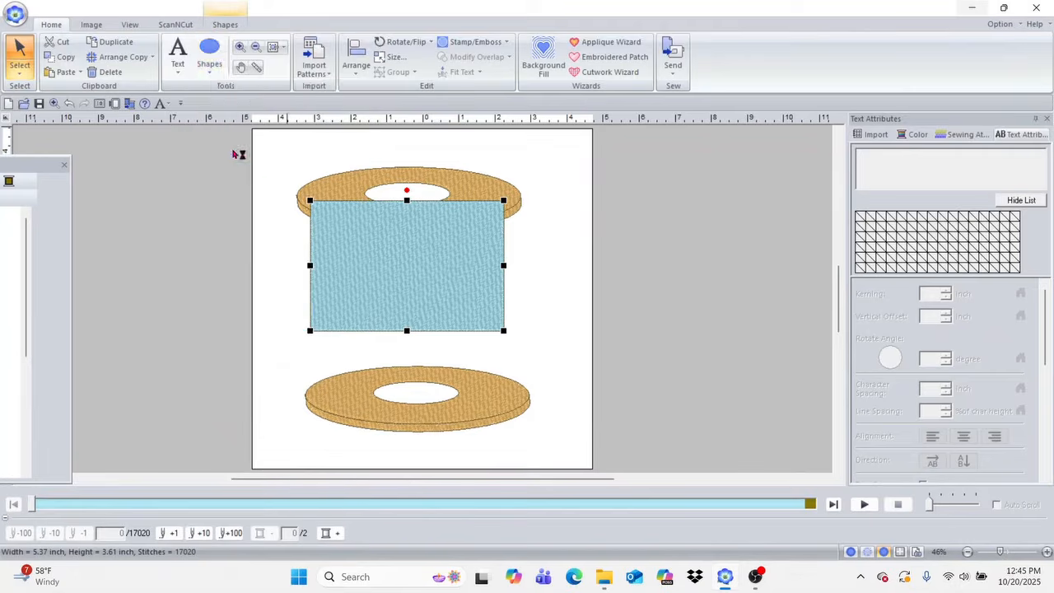
{"action": "left_click_drag", "start_coordinate": [311, 308], "coordinate": [502, 357]}
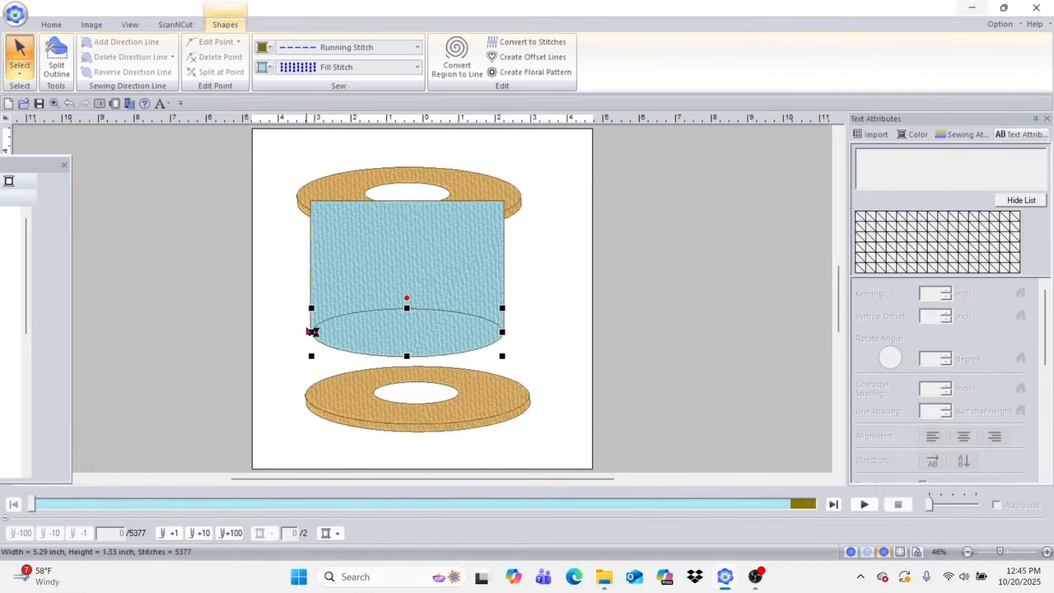
{"action": "left_click_drag", "start_coordinate": [312, 332], "coordinate": [306, 333]}
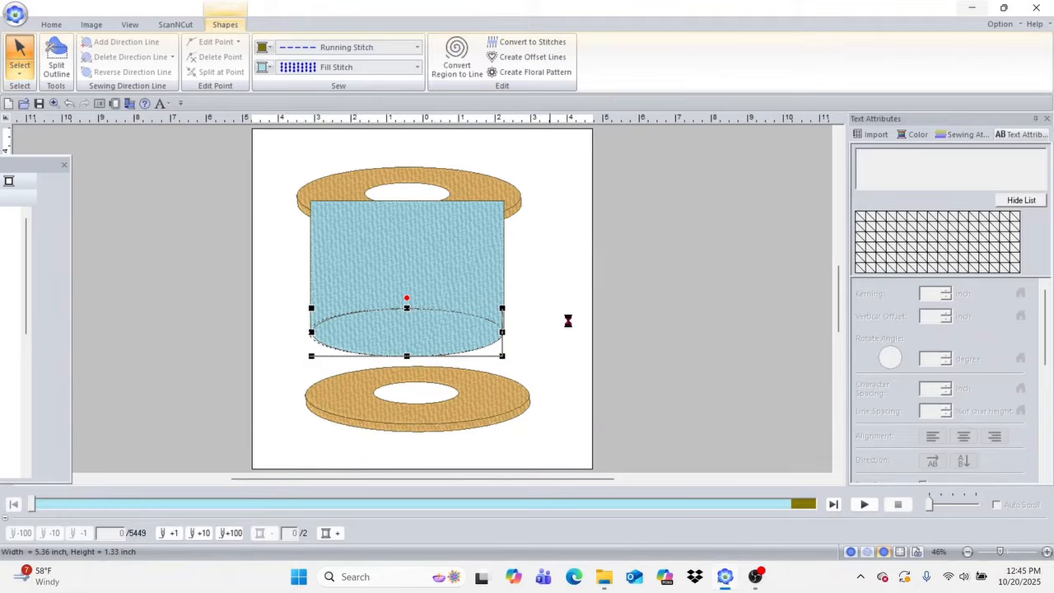
Step: Merge the blue rectangle and ellipse into one rounded-bottom shape and move it onto the lower disc
{"action": "left_click", "coordinate": [424, 254]}
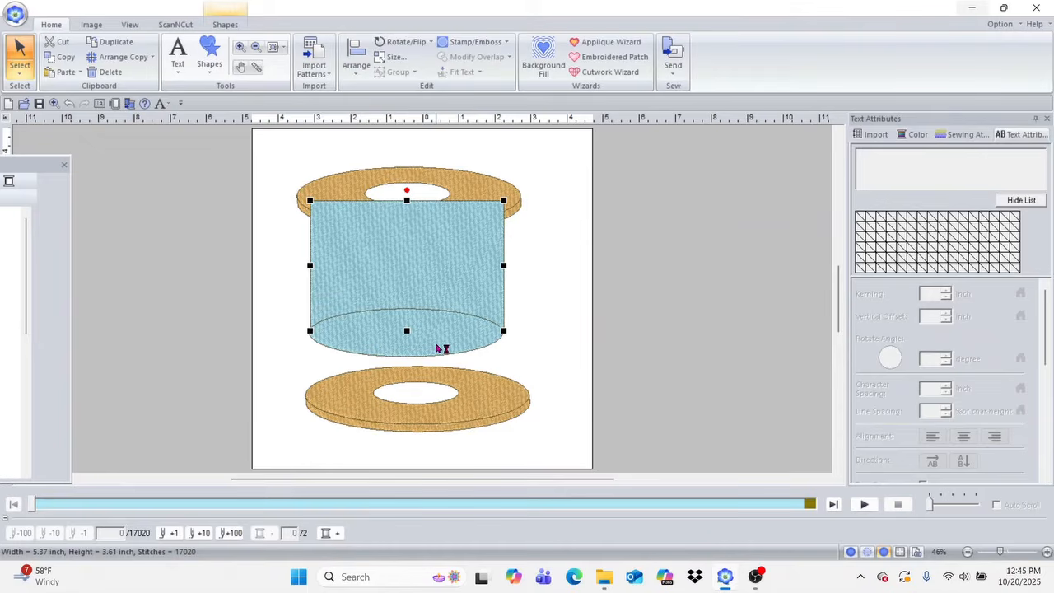
{"action": "left_click", "coordinate": [437, 346], "text": "ctrl"}
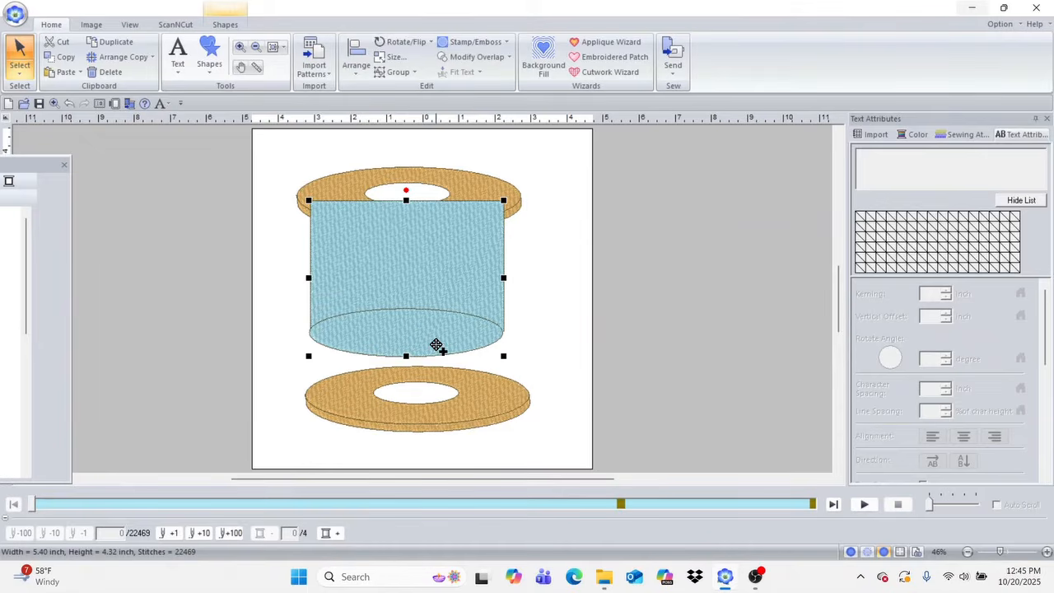
{"action": "left_click", "coordinate": [470, 62]}
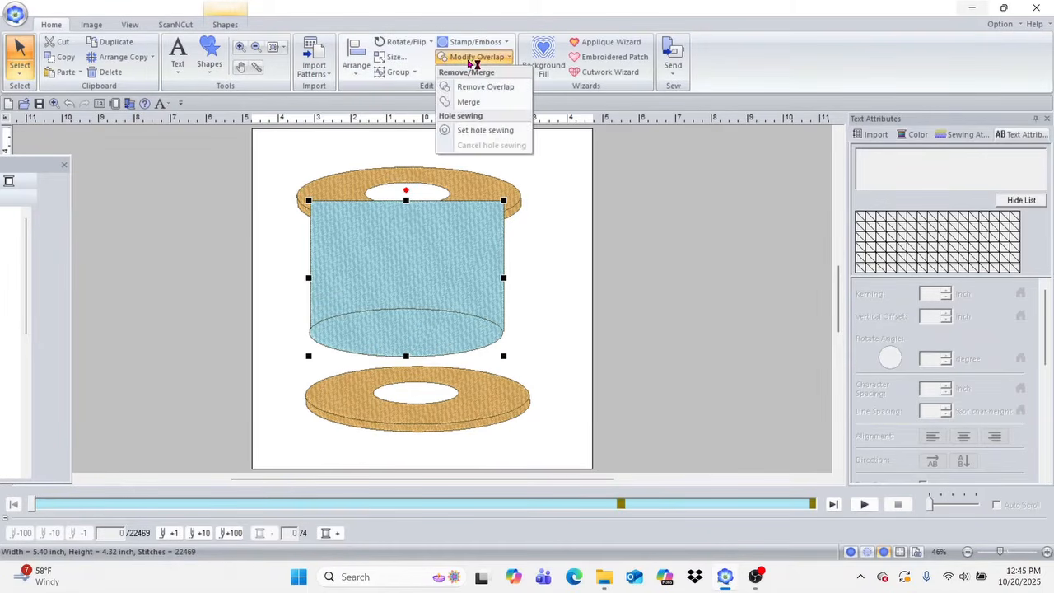
{"action": "left_click", "coordinate": [491, 103]}
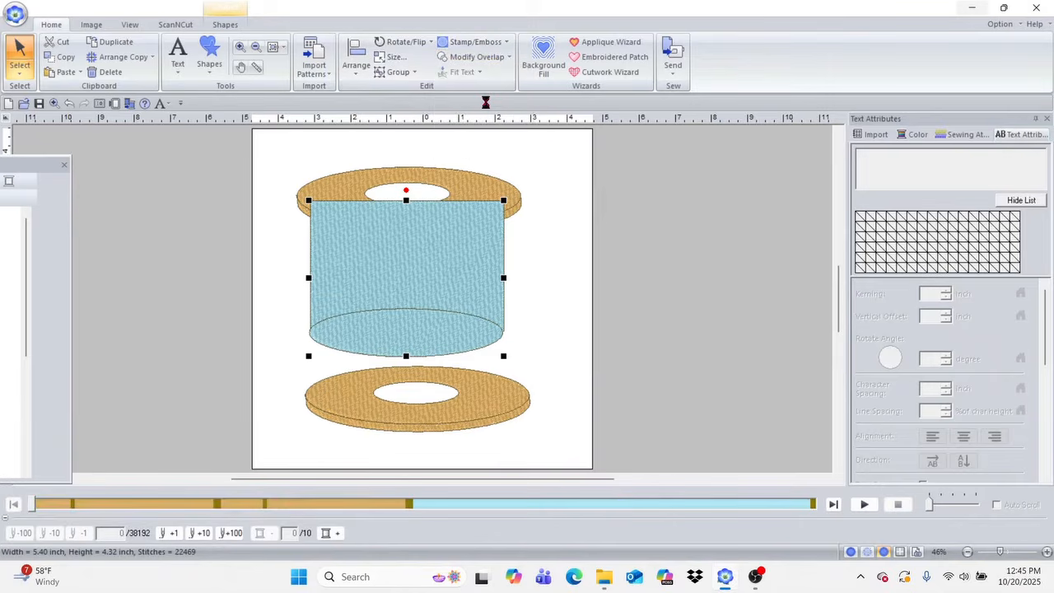
{"action": "left_click_drag", "start_coordinate": [443, 266], "coordinate": [455, 317]}
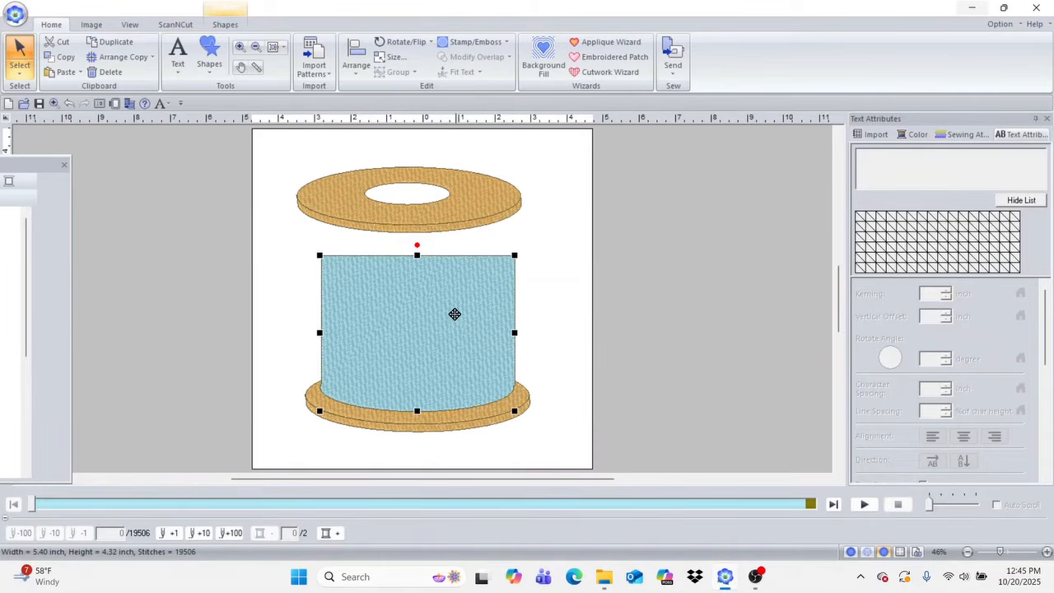
{"action": "left_click_drag", "start_coordinate": [418, 257], "coordinate": [434, 227]}
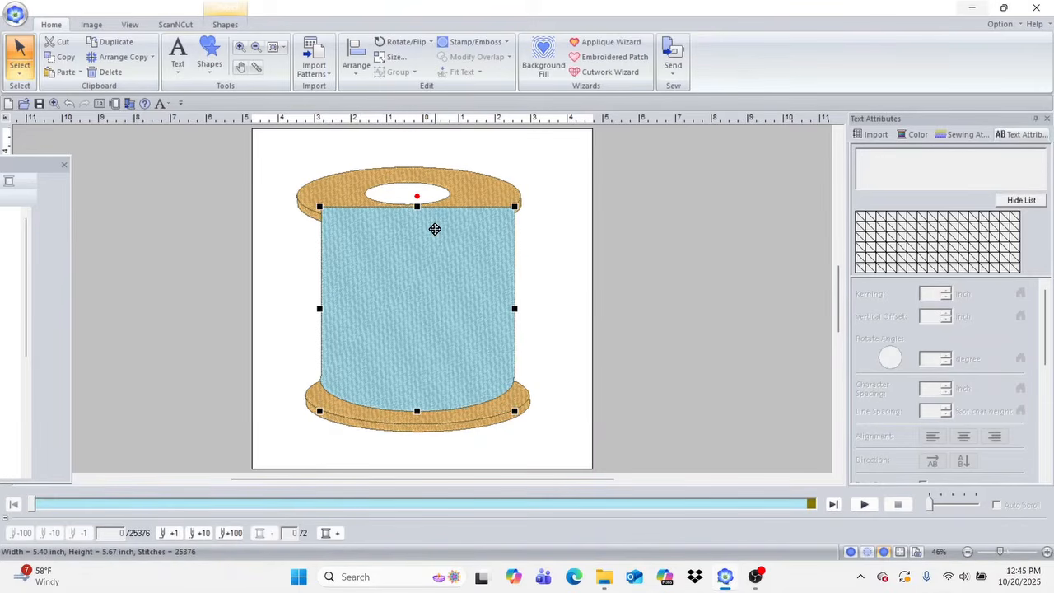
{"action": "left_click", "coordinate": [346, 183]}
{"action": "left_click_drag", "start_coordinate": [345, 182], "coordinate": [353, 183]}
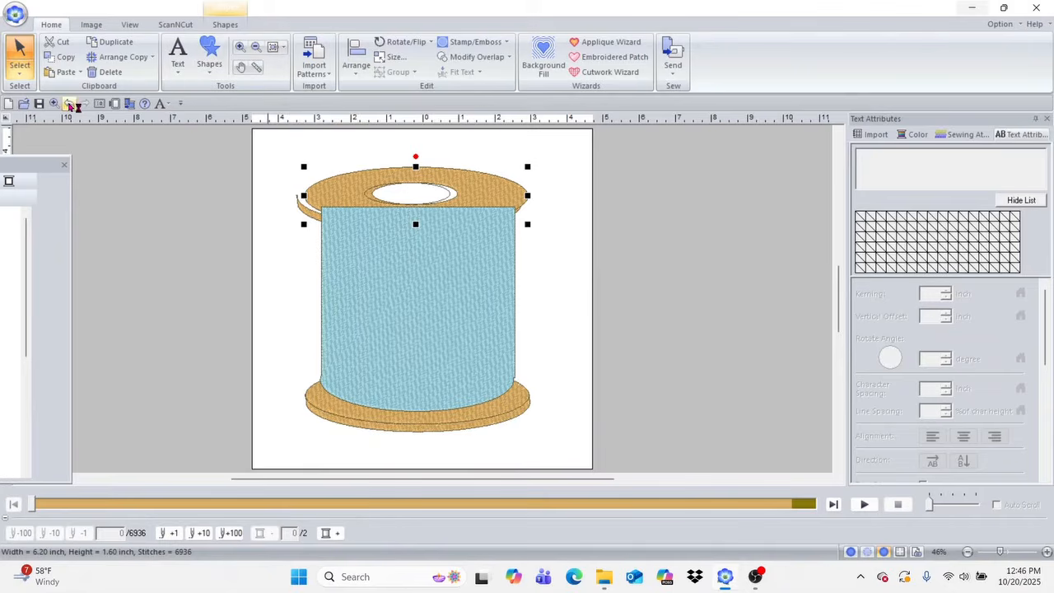
{"action": "left_click", "coordinate": [428, 273]}
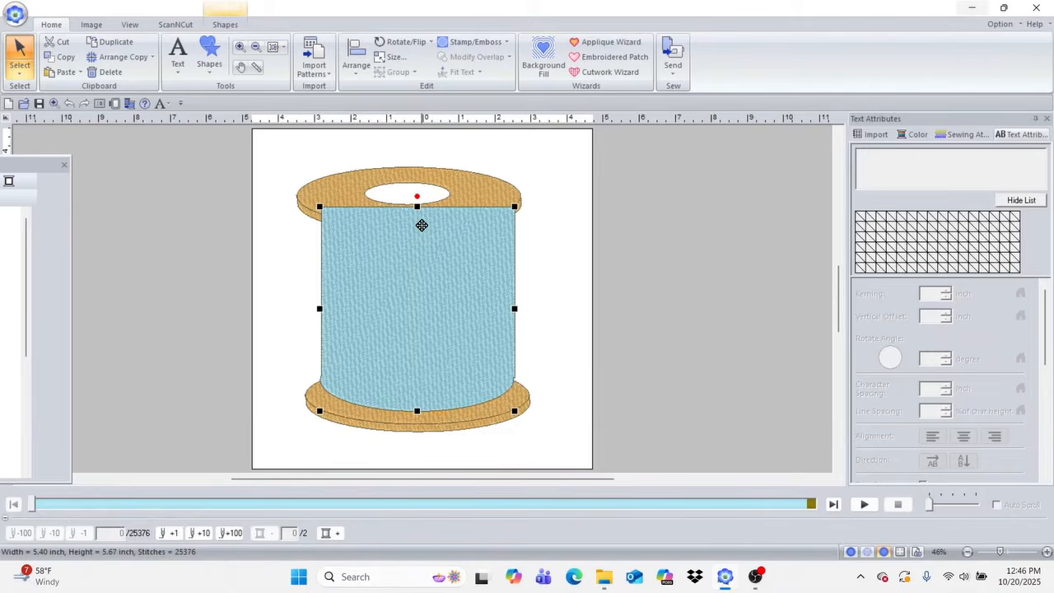
{"action": "left_click_drag", "start_coordinate": [417, 205], "coordinate": [424, 288]}
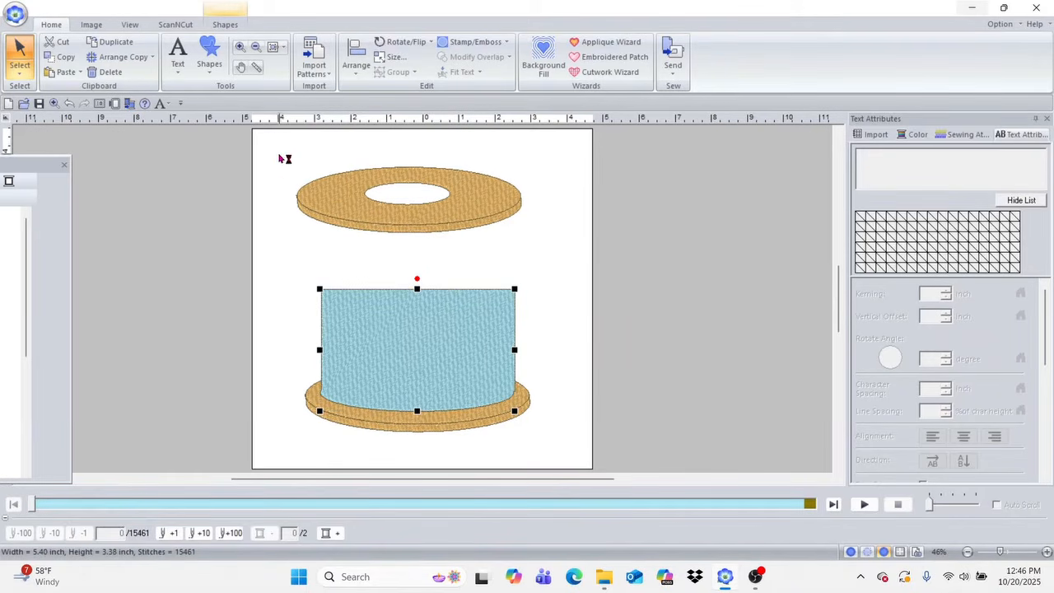
Step: Group all parts of the upper tan disc into one object
{"action": "left_click_drag", "start_coordinate": [276, 153], "coordinate": [556, 248]}
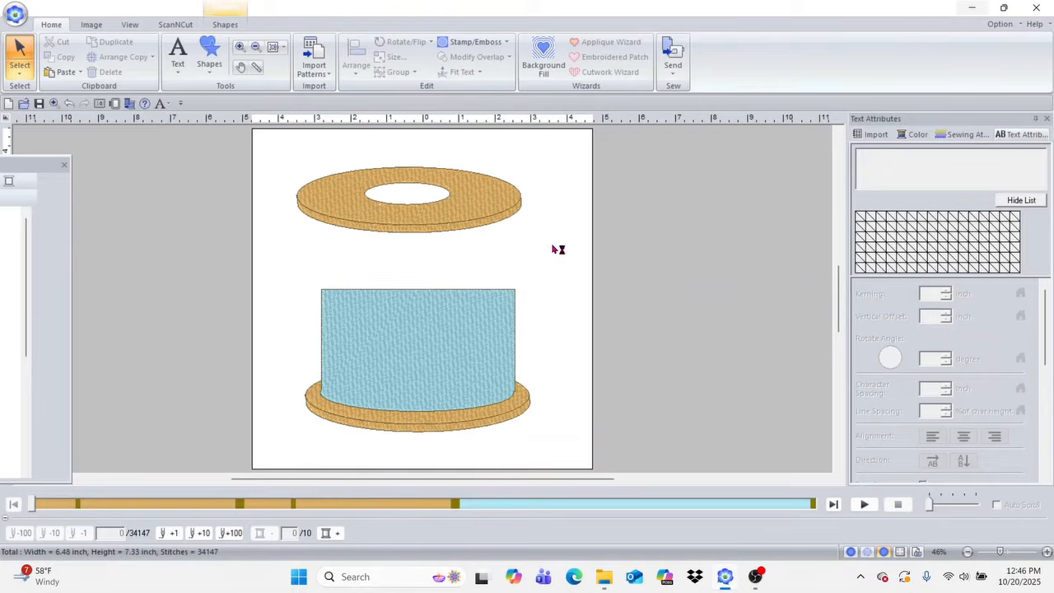
{"action": "right_click", "coordinate": [477, 206]}
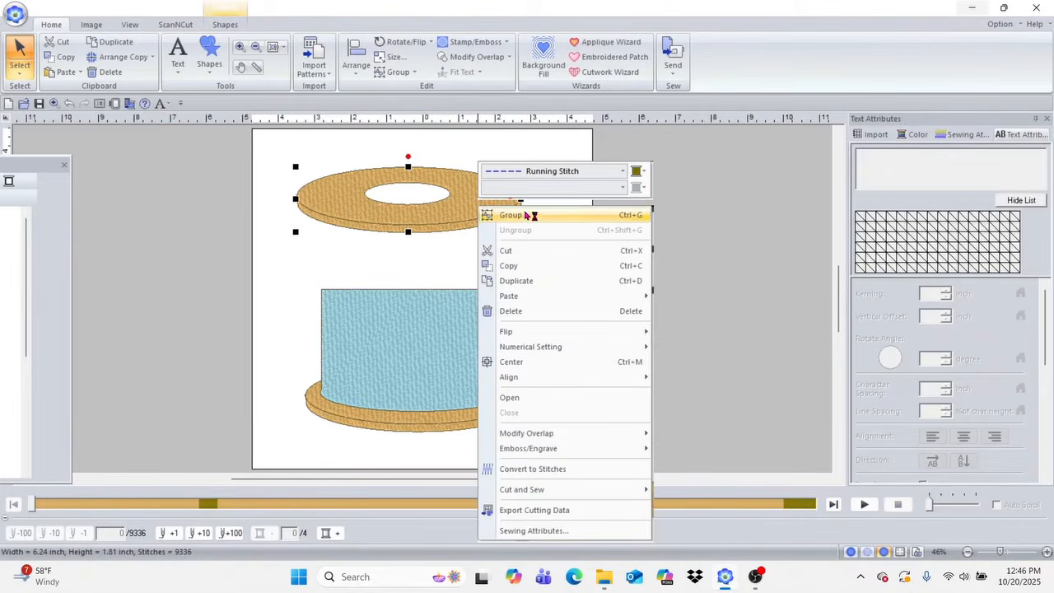
{"action": "left_click", "coordinate": [330, 244]}
{"action": "left_click_drag", "start_coordinate": [274, 160], "coordinate": [522, 237]}
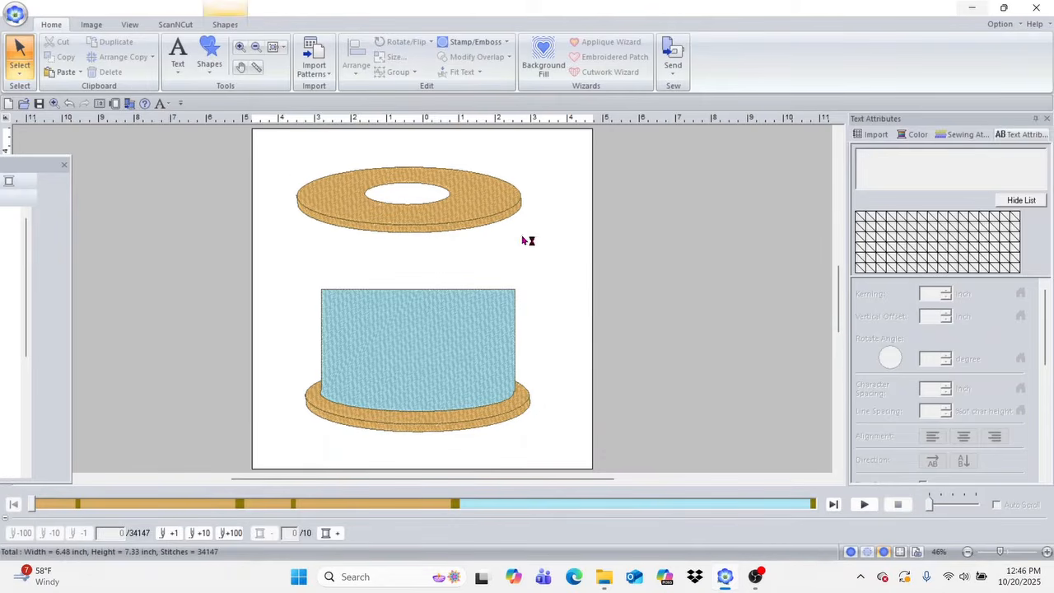
{"action": "right_click", "coordinate": [459, 201]}
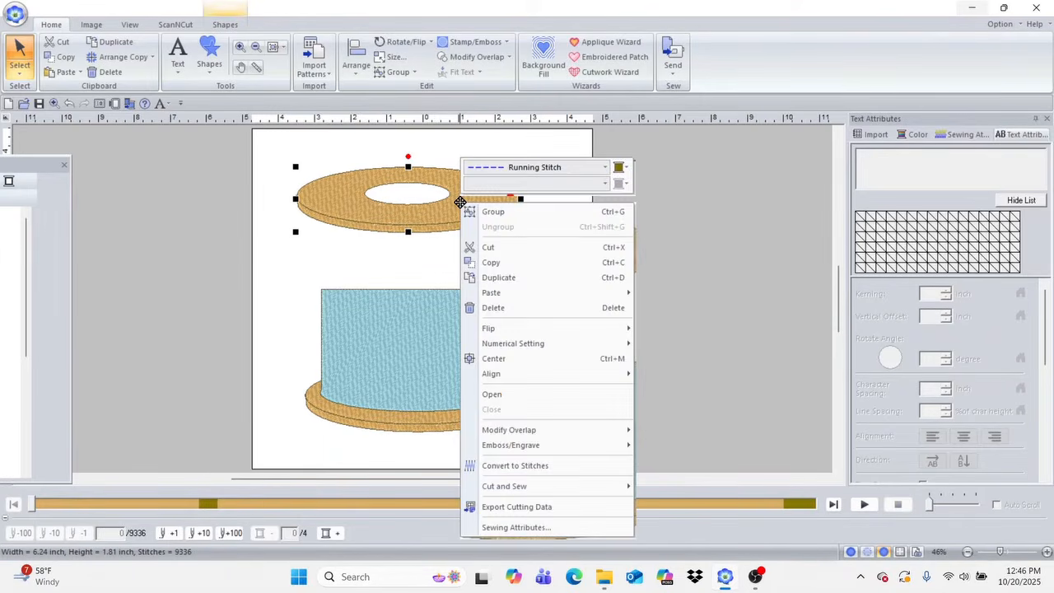
{"action": "left_click", "coordinate": [494, 214]}
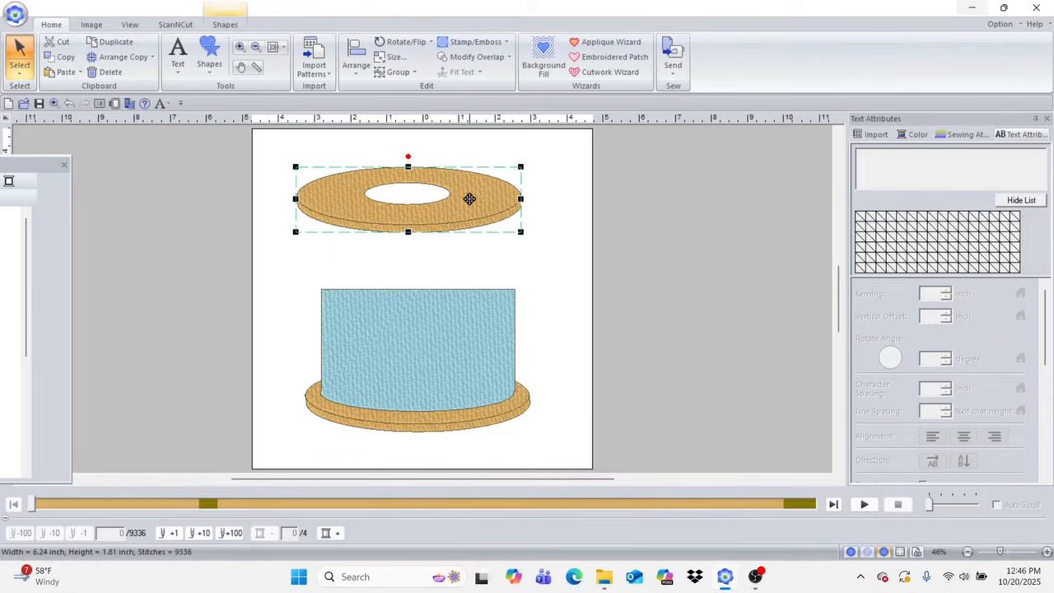
Step: Align the grouped upper disc over the lower disc and stretch the blue body up to it, about 5.70 inches high
{"action": "left_click_drag", "start_coordinate": [469, 198], "coordinate": [478, 200]}
{"action": "left_click", "coordinate": [451, 329]}
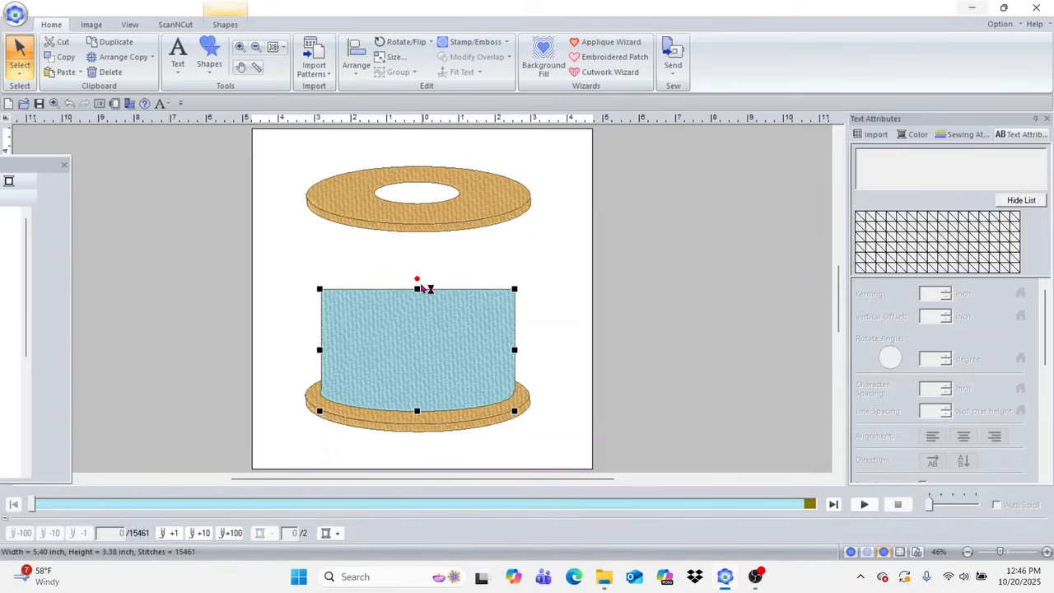
{"action": "left_click_drag", "start_coordinate": [417, 288], "coordinate": [421, 201]}
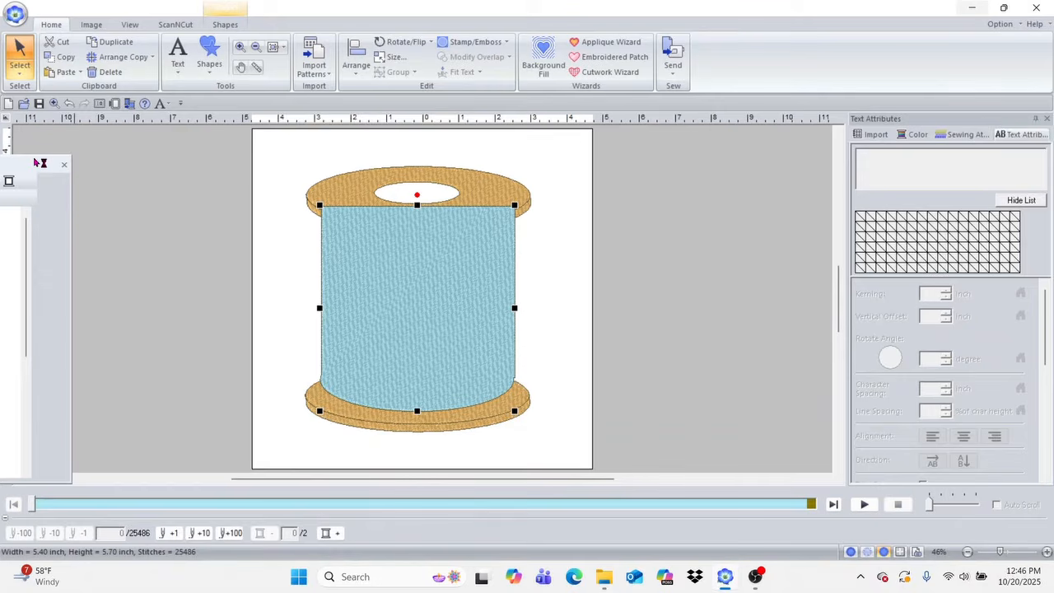
Step: Move the blue body's fill and outline to the beginning of the sewing order
{"action": "left_click_drag", "start_coordinate": [168, 251], "coordinate": [182, 403]}
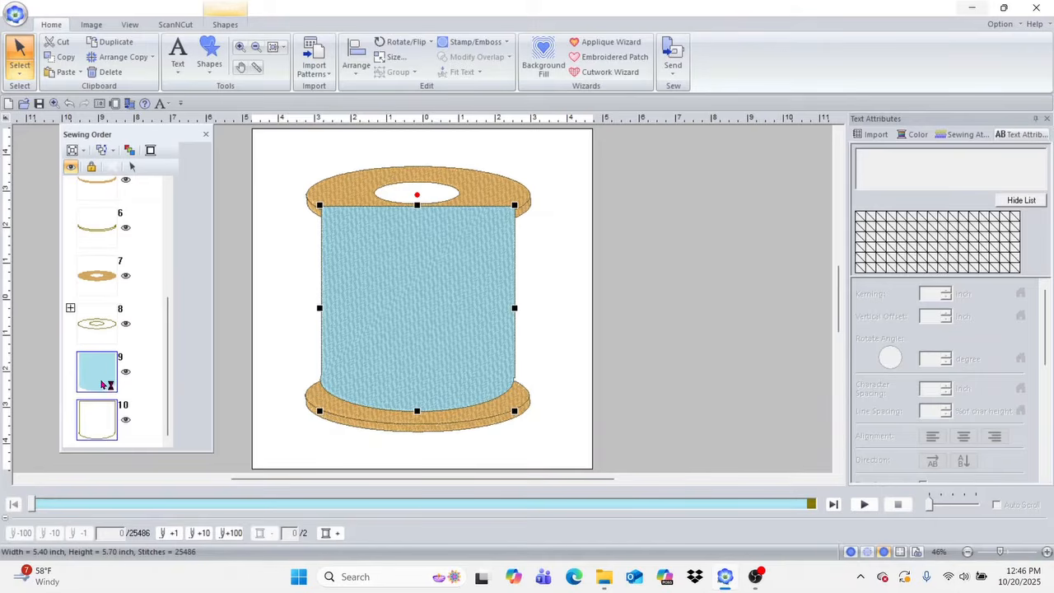
{"action": "left_click_drag", "start_coordinate": [104, 385], "coordinate": [100, 147]}
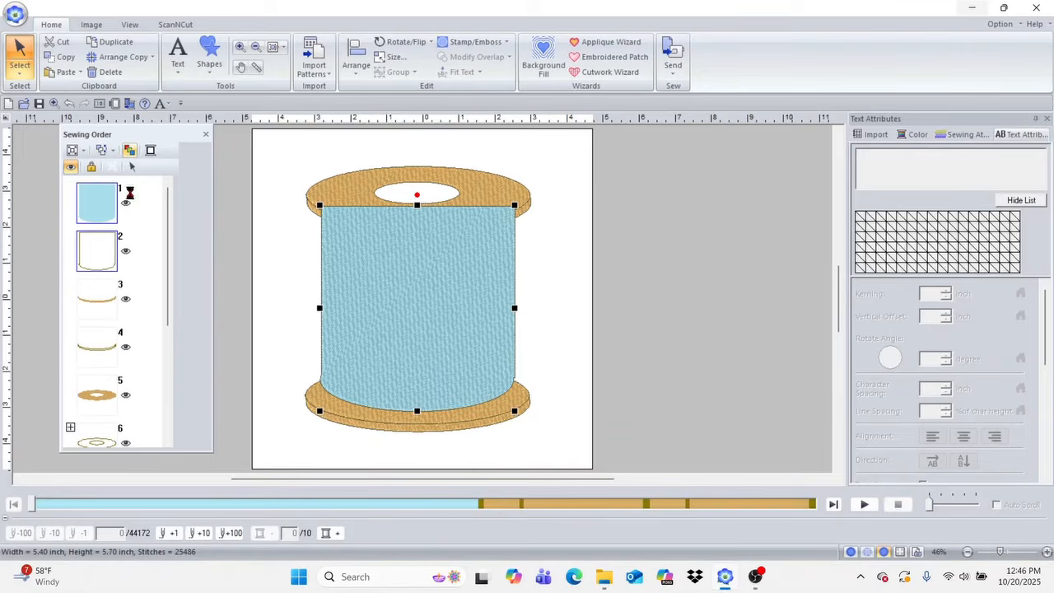
{"action": "left_click", "coordinate": [289, 272]}
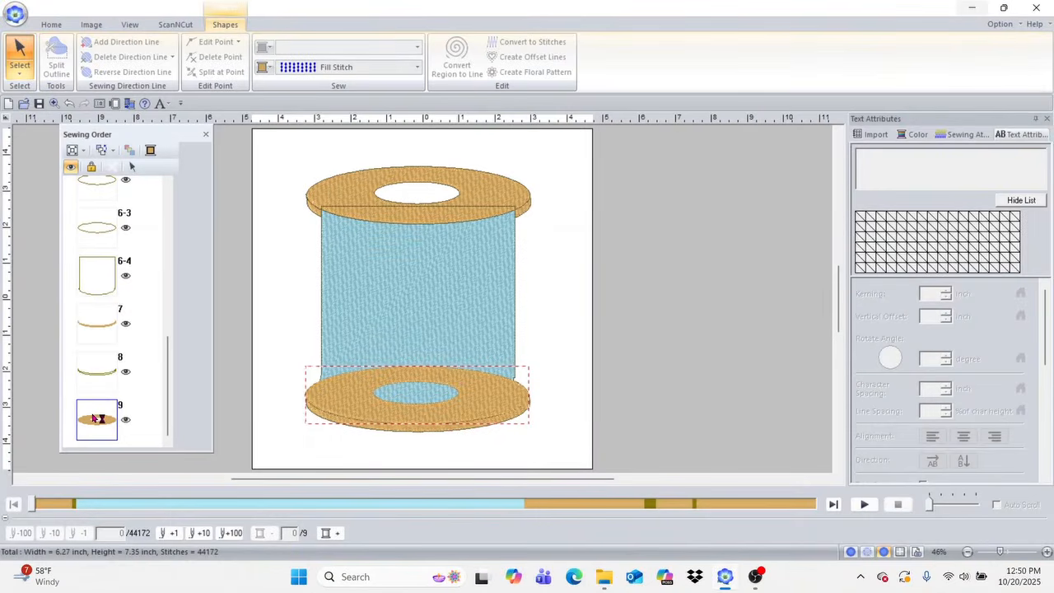
Step: Move the lower disc's tan top face directly ahead of the blue body fill in the sewing order
{"action": "scroll", "coordinate": [152, 258], "scroll_direction": "up", "scroll_amount": 3}
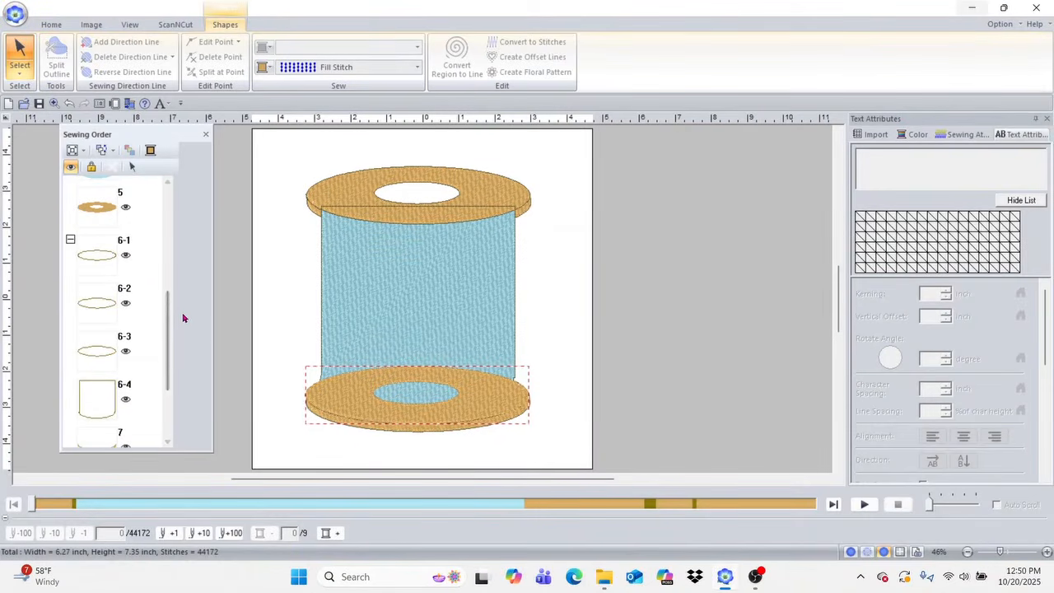
{"action": "left_click_drag", "start_coordinate": [168, 313], "coordinate": [161, 399]}
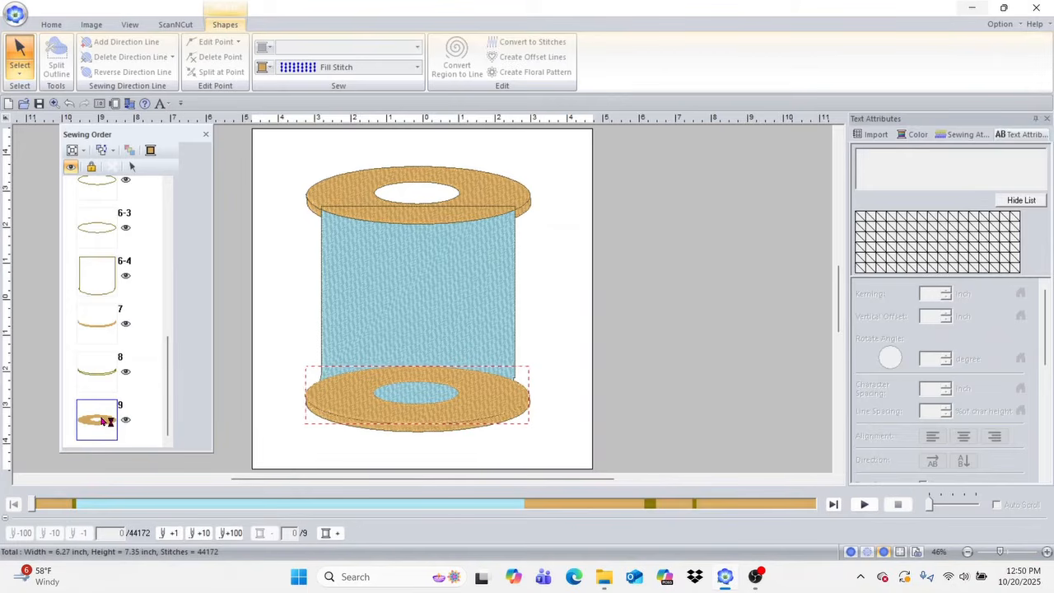
{"action": "mouse_move", "coordinate": [105, 421]}
{"action": "left_mouse_down"}
{"action": "mouse_move", "coordinate": [107, 167]}
{"action": "mouse_move", "coordinate": [110, 229]}
{"action": "mouse_move", "coordinate": [96, 240]}
{"action": "left_mouse_up"}
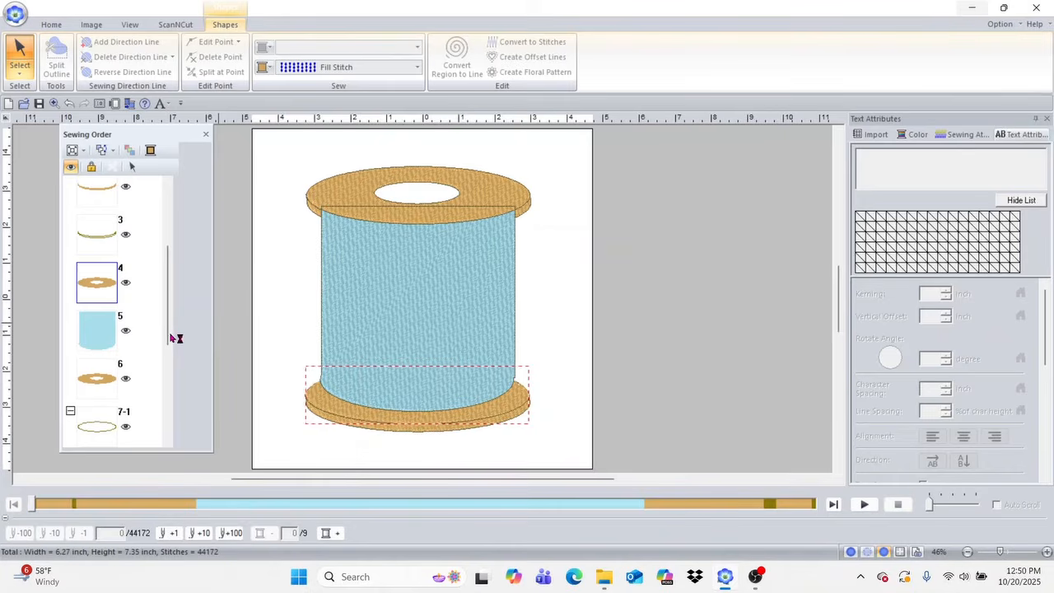
Step: Move the blue body's outline directly after its fill in the sewing order
{"action": "left_click_drag", "start_coordinate": [168, 330], "coordinate": [168, 423]}
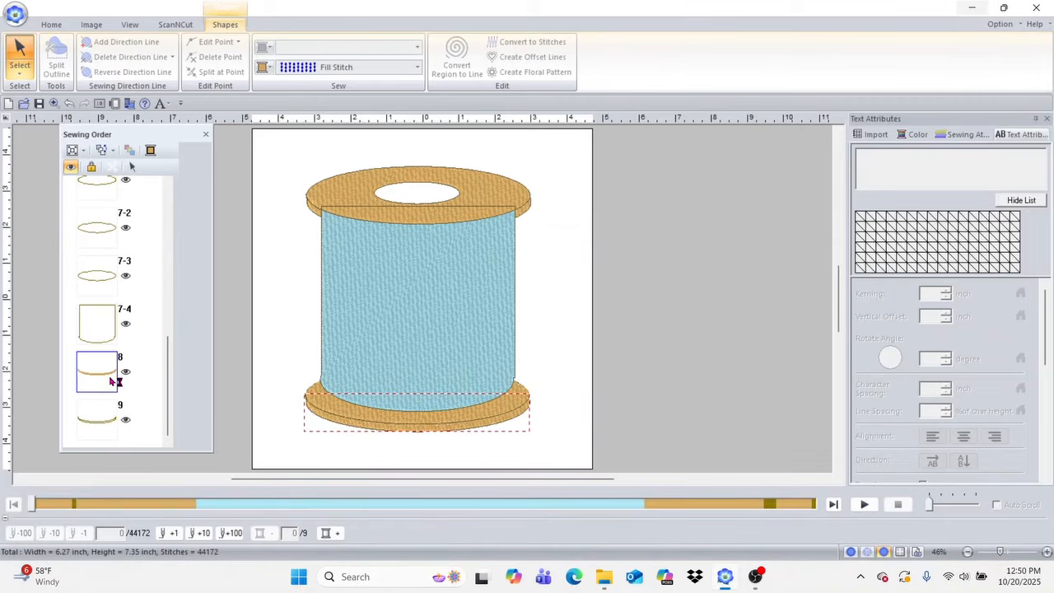
{"action": "left_click", "coordinate": [100, 415]}
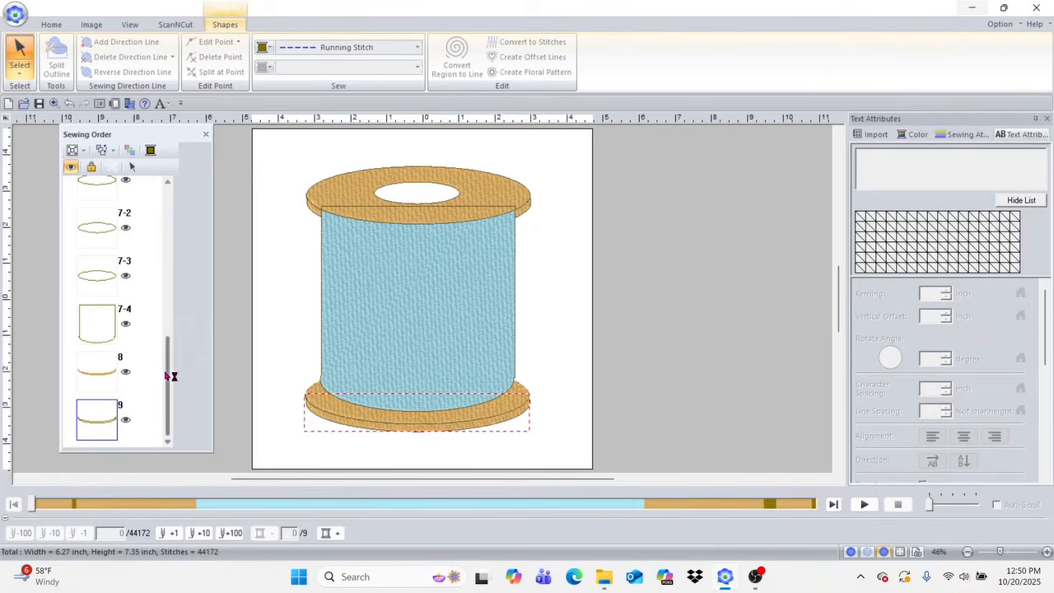
{"action": "left_click", "coordinate": [108, 337]}
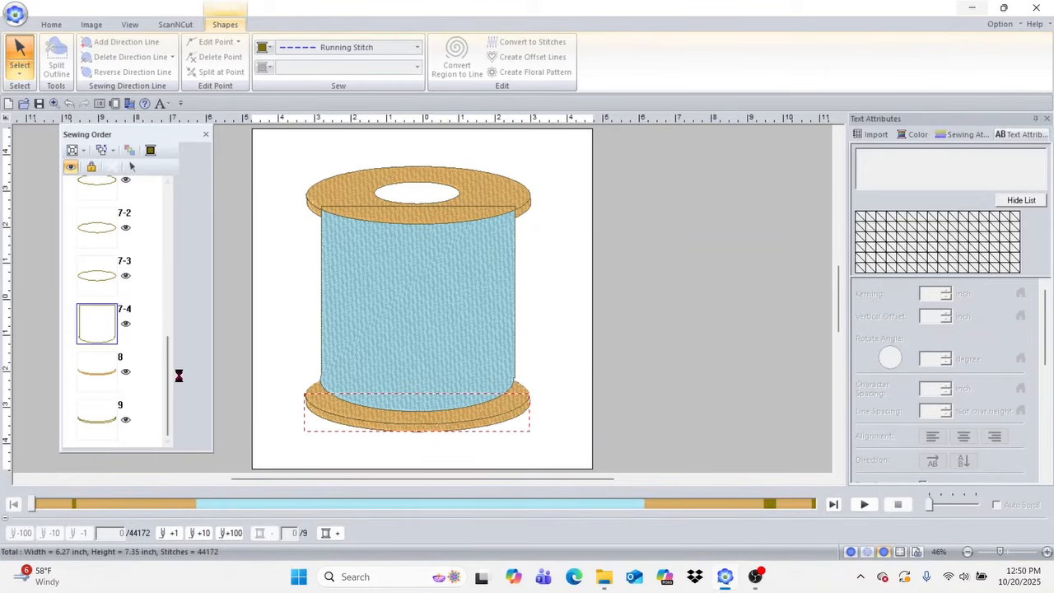
{"action": "left_click_drag", "start_coordinate": [168, 376], "coordinate": [168, 359]}
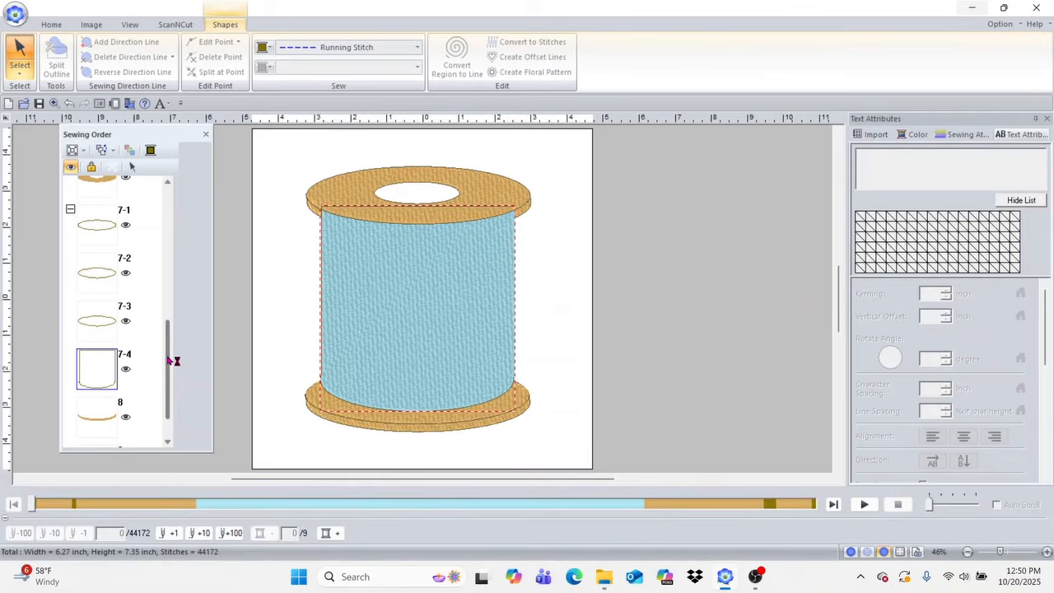
{"action": "left_click_drag", "start_coordinate": [91, 373], "coordinate": [101, 277]}
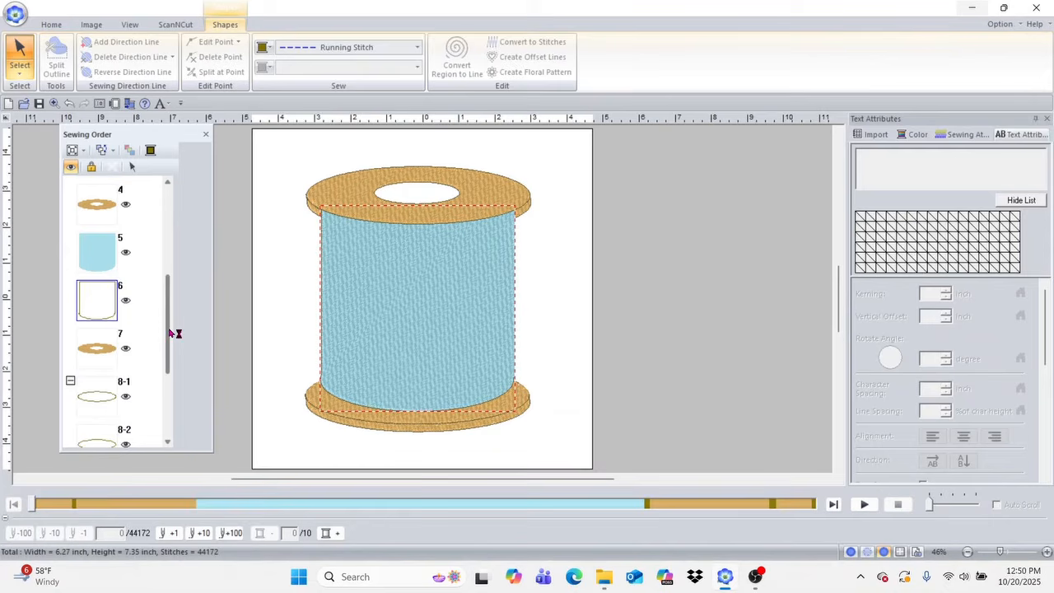
Step: Move the upper disc's tan rim fill and its rim outline after the blue body's outline in the sewing order
{"action": "scroll", "coordinate": [170, 297], "scroll_direction": "up", "scroll_amount": 2}
{"action": "scroll", "coordinate": [156, 272], "scroll_direction": "up", "scroll_amount": 1}
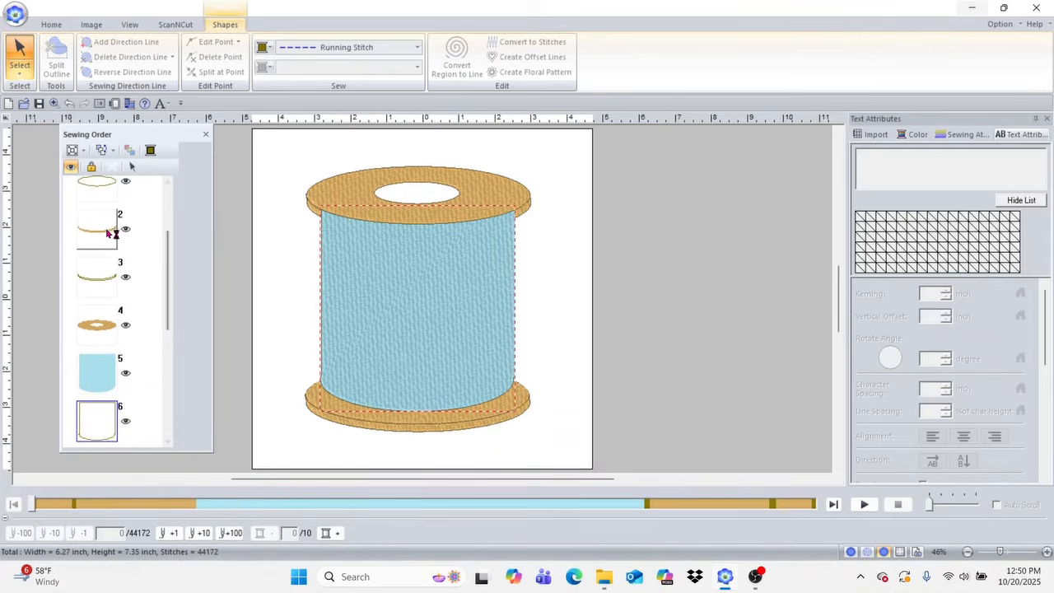
{"action": "left_click", "coordinate": [107, 232]}
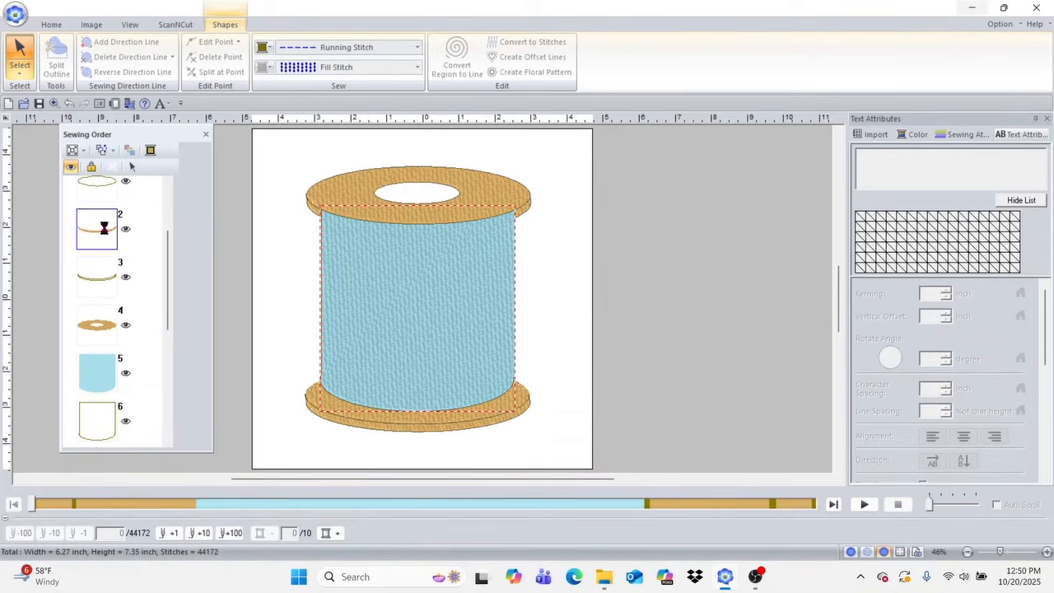
{"action": "left_click_drag", "start_coordinate": [107, 232], "coordinate": [100, 436]}
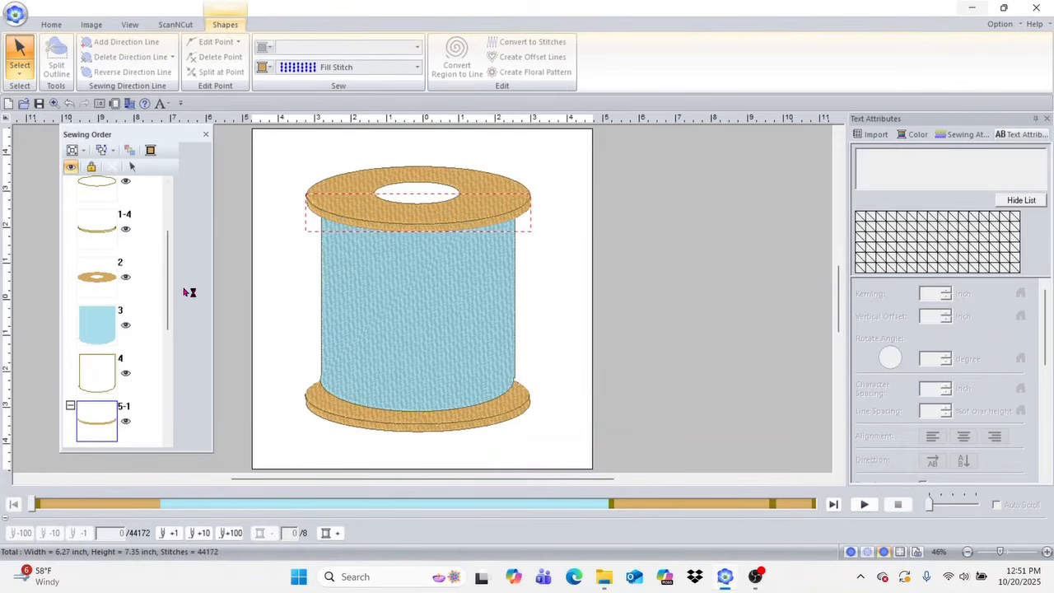
{"action": "left_click", "coordinate": [107, 233]}
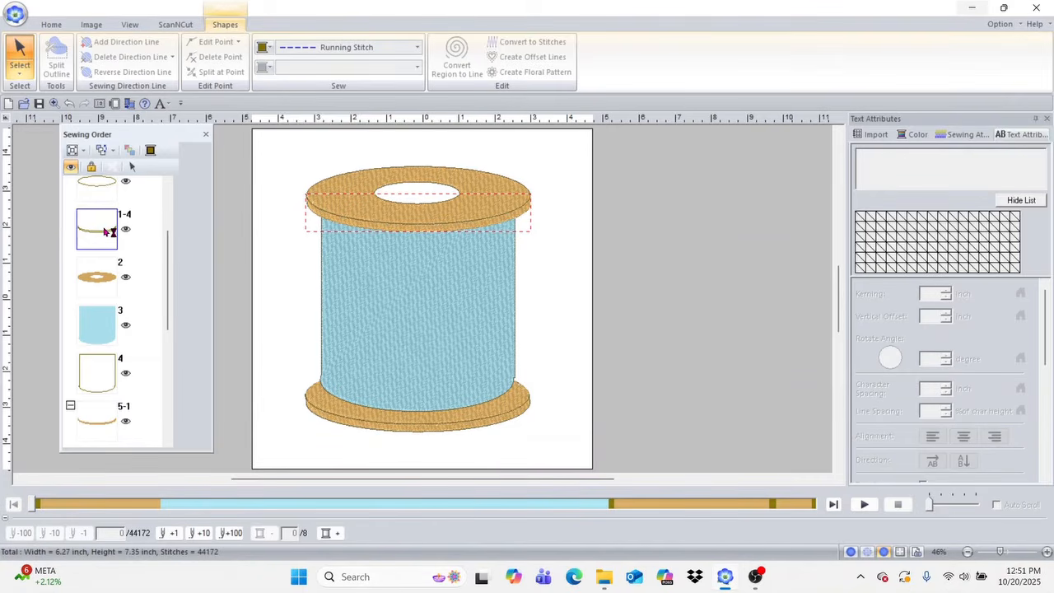
{"action": "mouse_move", "coordinate": [108, 232]}
{"action": "left_mouse_down"}
{"action": "mouse_move", "coordinate": [109, 352]}
{"action": "mouse_move", "coordinate": [95, 417]}
{"action": "mouse_move", "coordinate": [112, 437]}
{"action": "mouse_move", "coordinate": [102, 434]}
{"action": "left_mouse_up"}
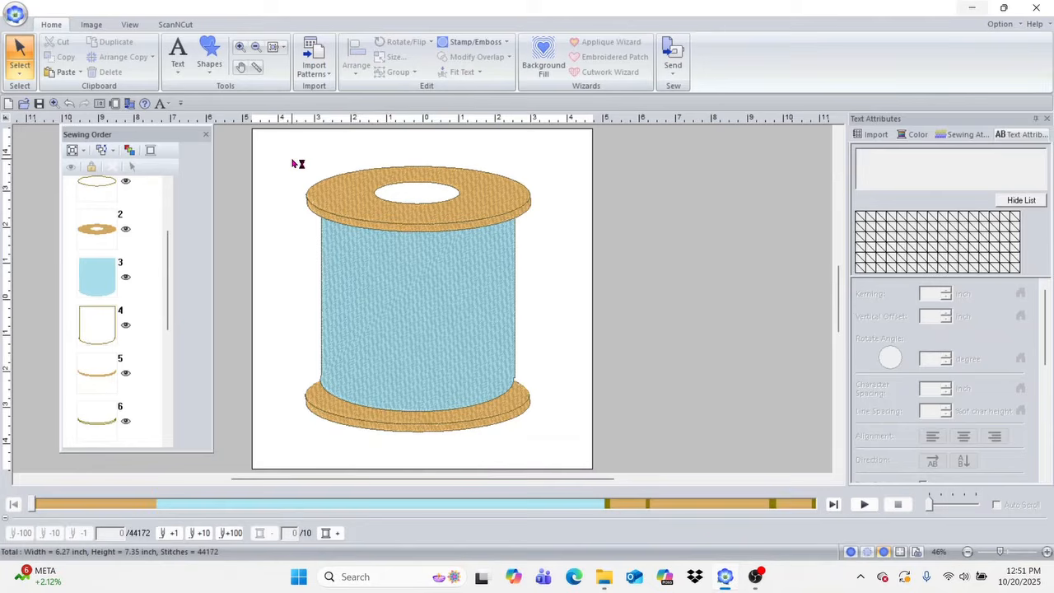
Step: Apply Remove Overlap to all parts of the spool design
{"action": "left_click_drag", "start_coordinate": [270, 148], "coordinate": [557, 449]}
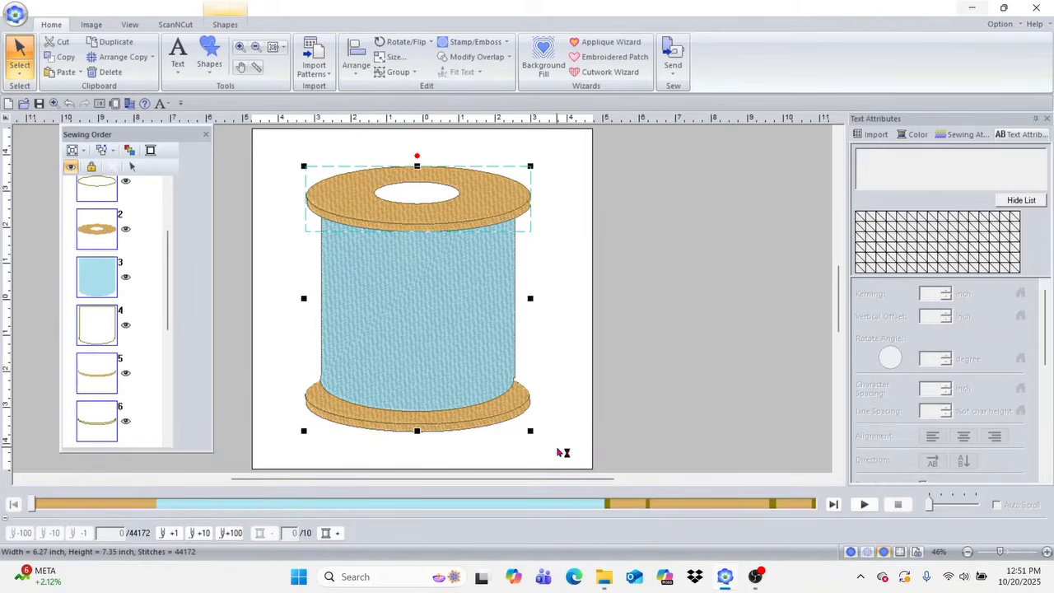
{"action": "left_click", "coordinate": [470, 58]}
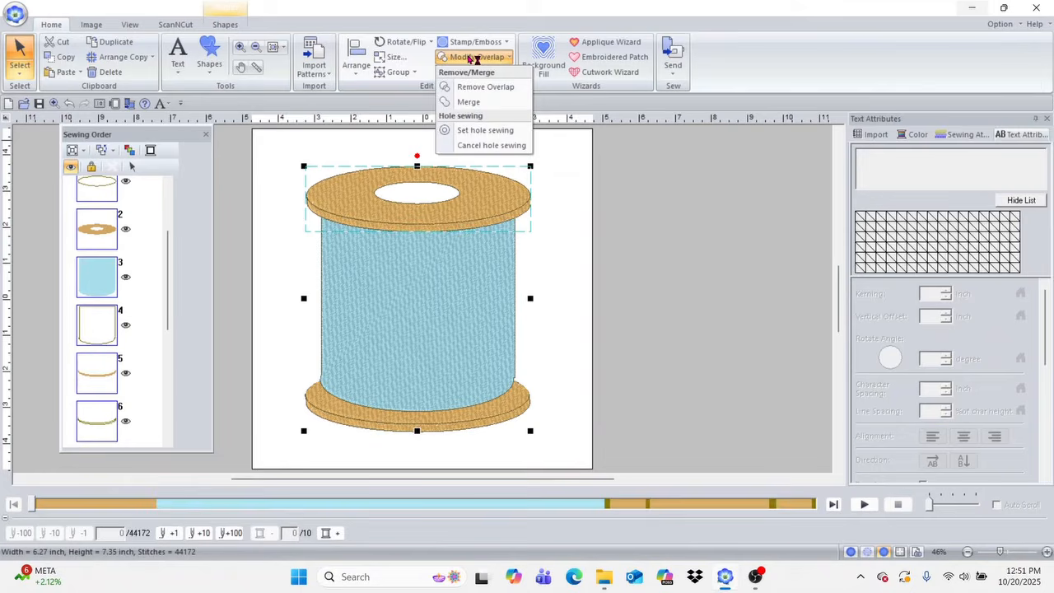
{"action": "left_click", "coordinate": [499, 87]}
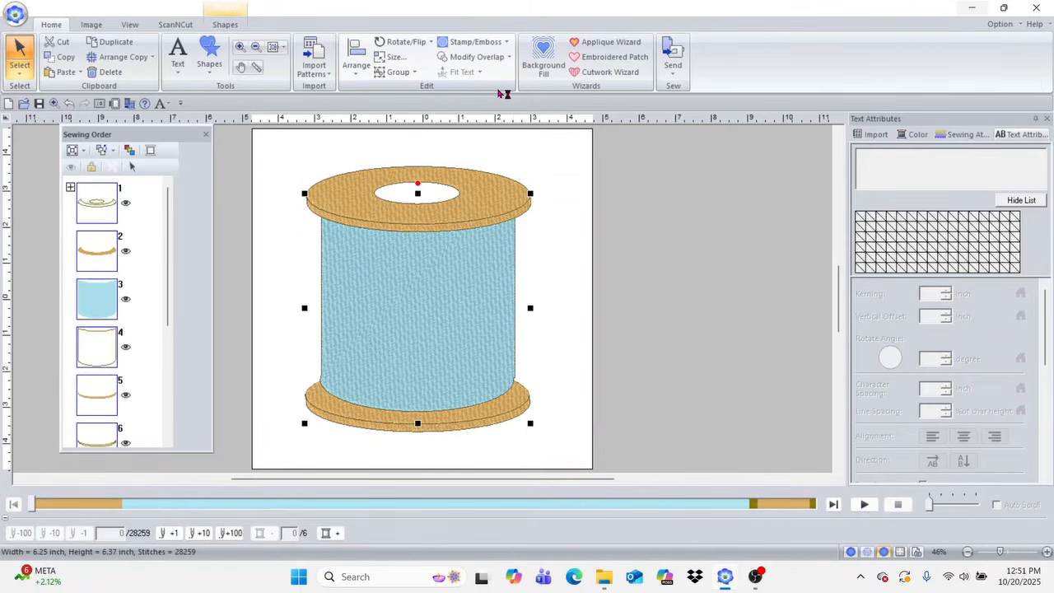
{"action": "left_click", "coordinate": [556, 220]}
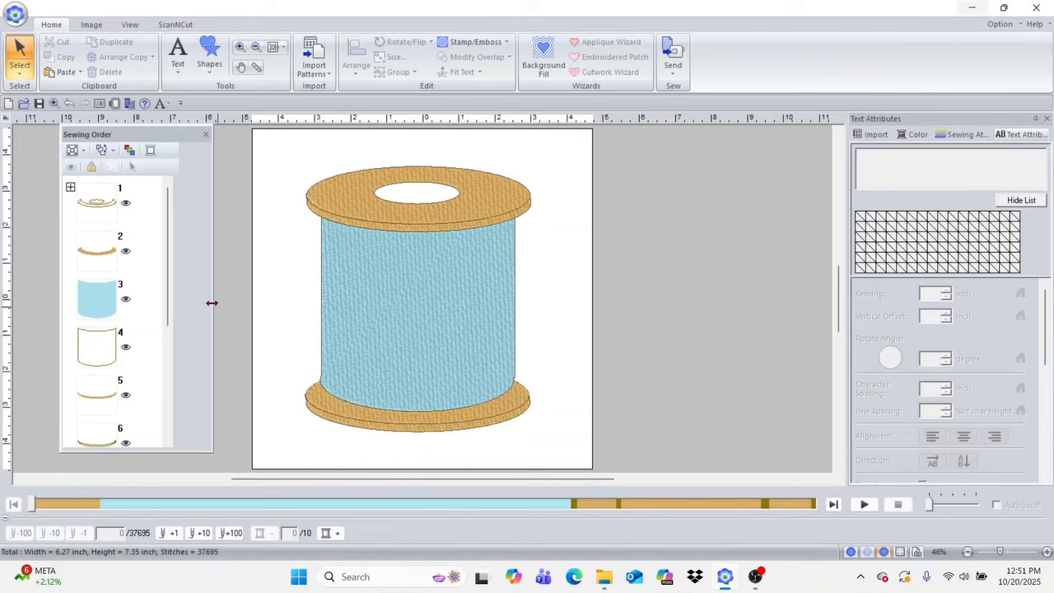
Step: Reorder the sewing so the lower disc's tan face and the grouped disc outlines sew after the blue body
{"action": "left_click_drag", "start_coordinate": [171, 260], "coordinate": [172, 228]}
{"action": "left_click", "coordinate": [105, 250]}
{"action": "left_click_drag", "start_coordinate": [106, 250], "coordinate": [113, 366]}
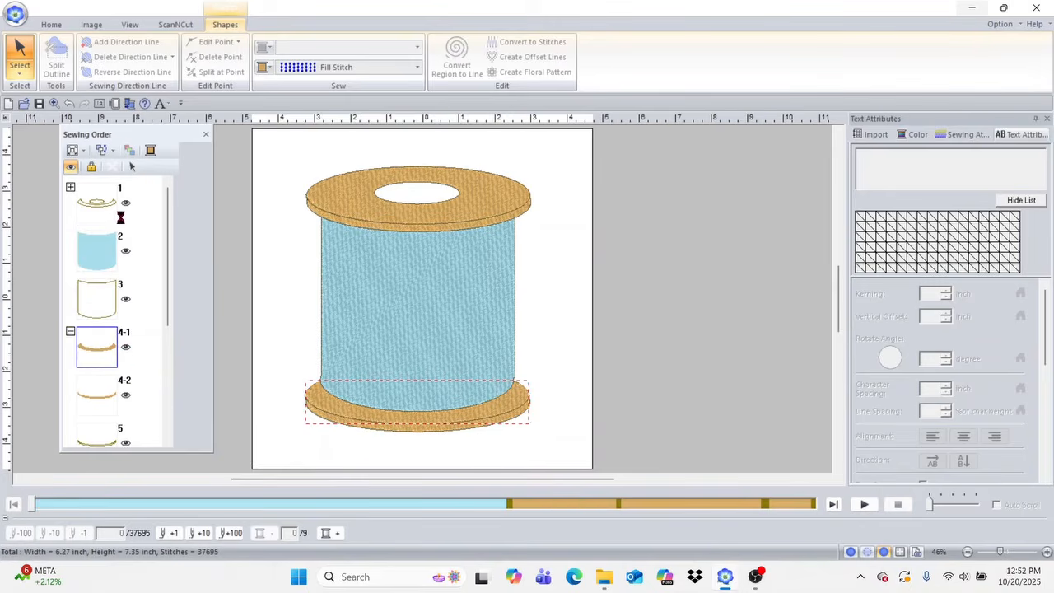
{"action": "left_click", "coordinate": [104, 204]}
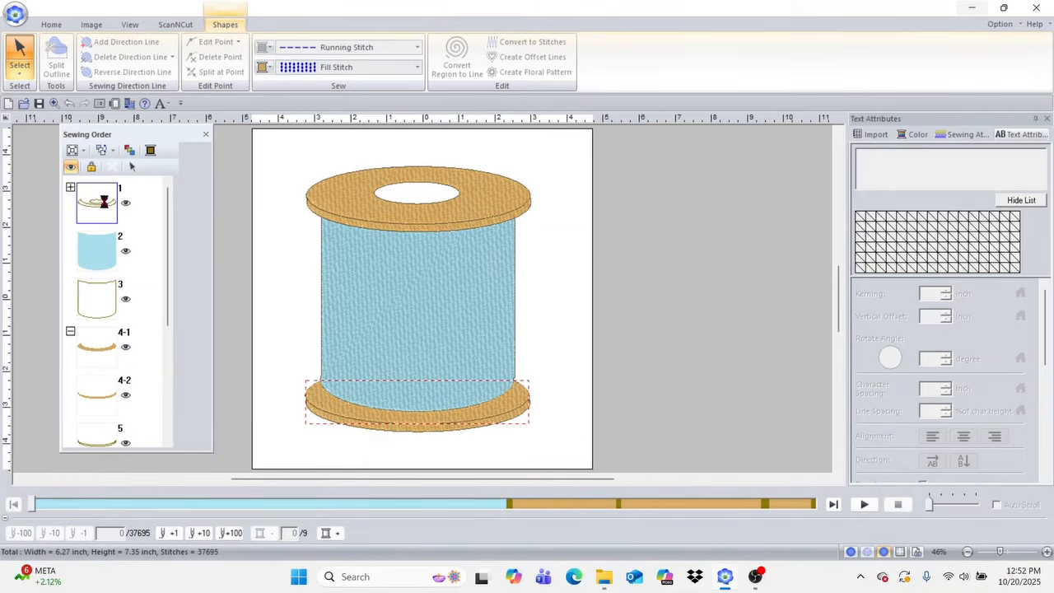
{"action": "left_click_drag", "start_coordinate": [104, 202], "coordinate": [113, 382]}
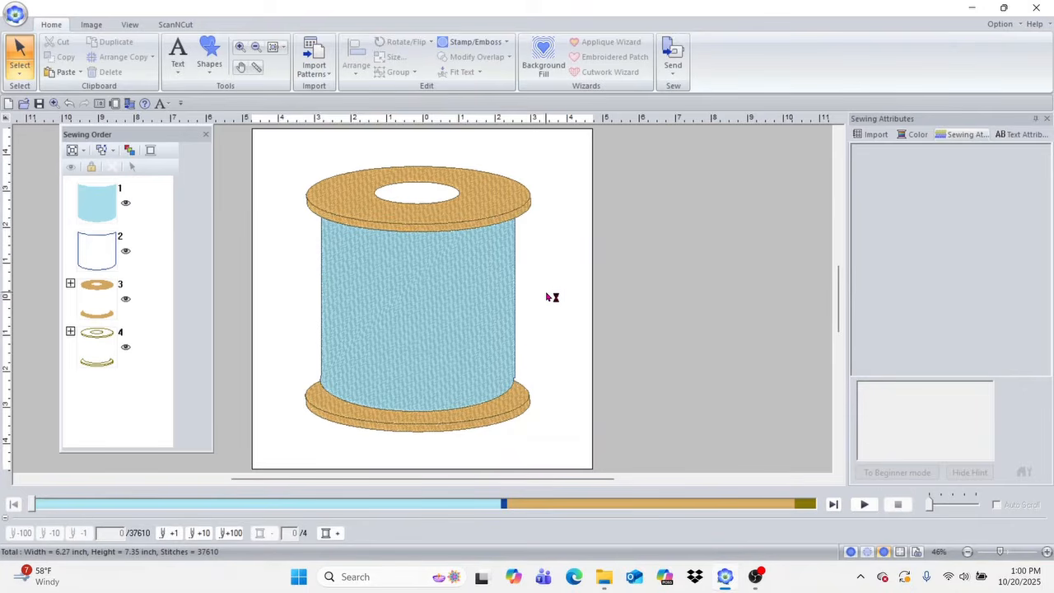
{"action": "left_click", "coordinate": [477, 285]}
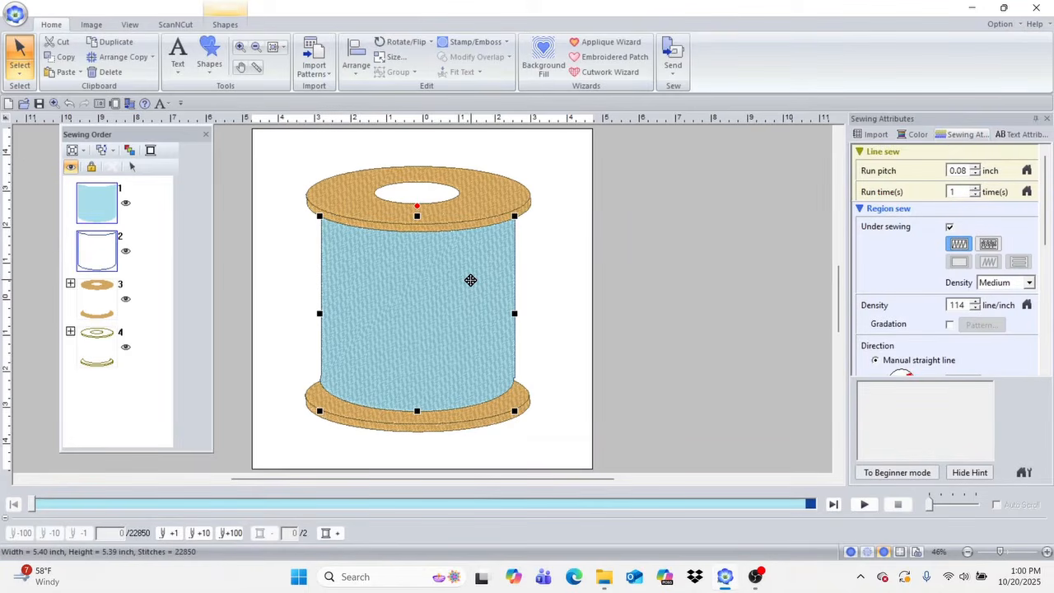
{"action": "key", "text": "ctrl+d"}
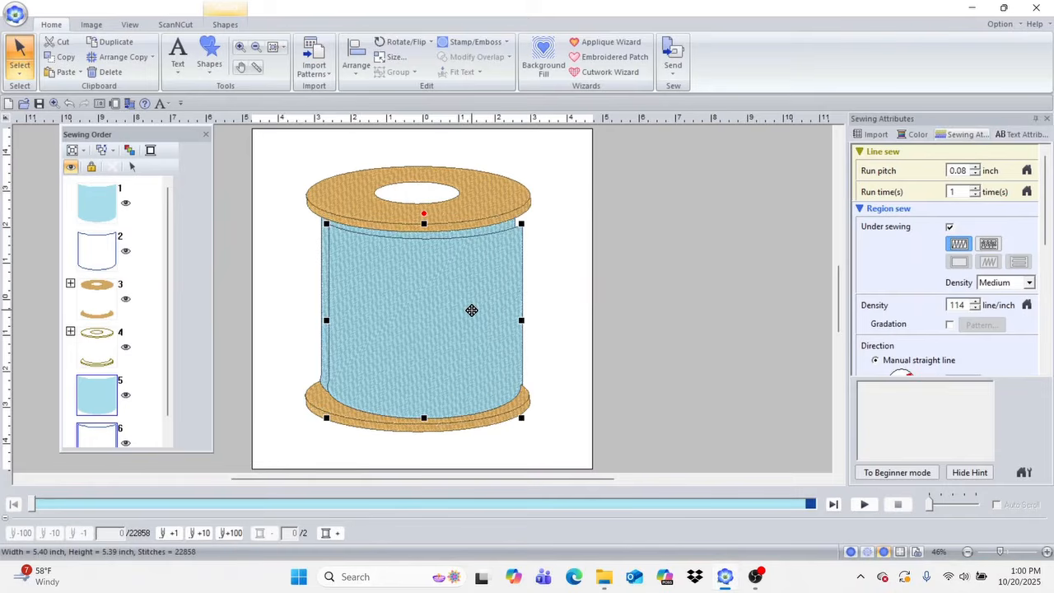
{"action": "left_click_drag", "start_coordinate": [459, 308], "coordinate": [451, 301]}
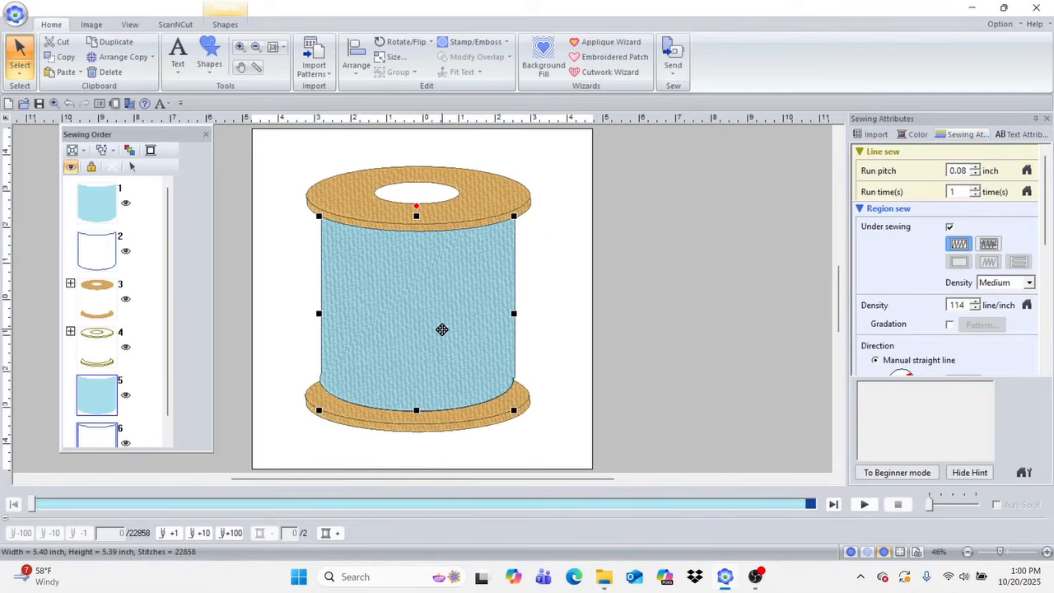
{"action": "key", "text": "Delete"}
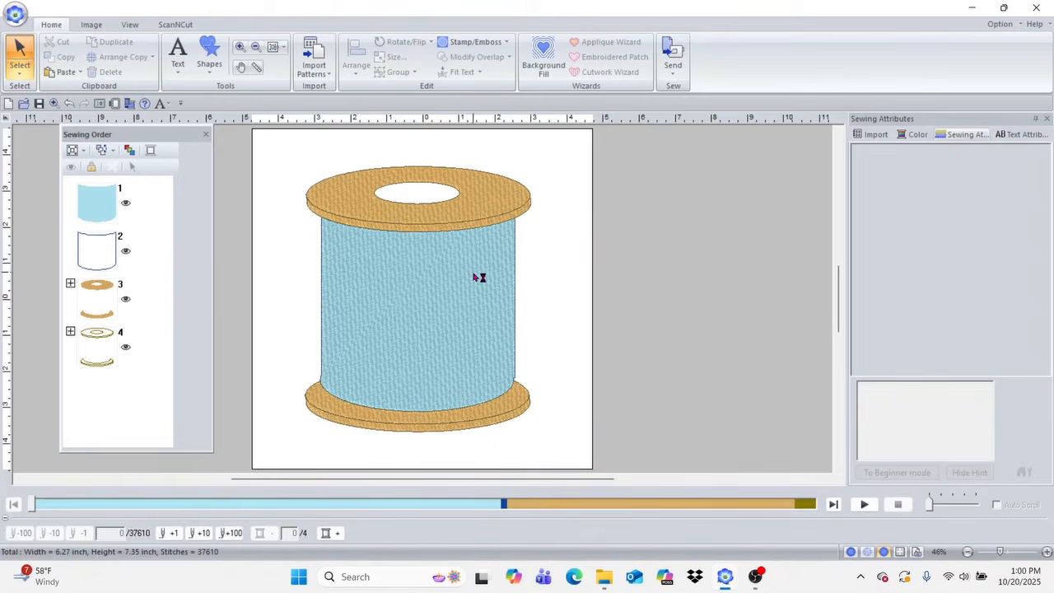
Step: Copy the spool's blue body and paste the copy directly over the original
{"action": "left_click", "coordinate": [414, 314]}
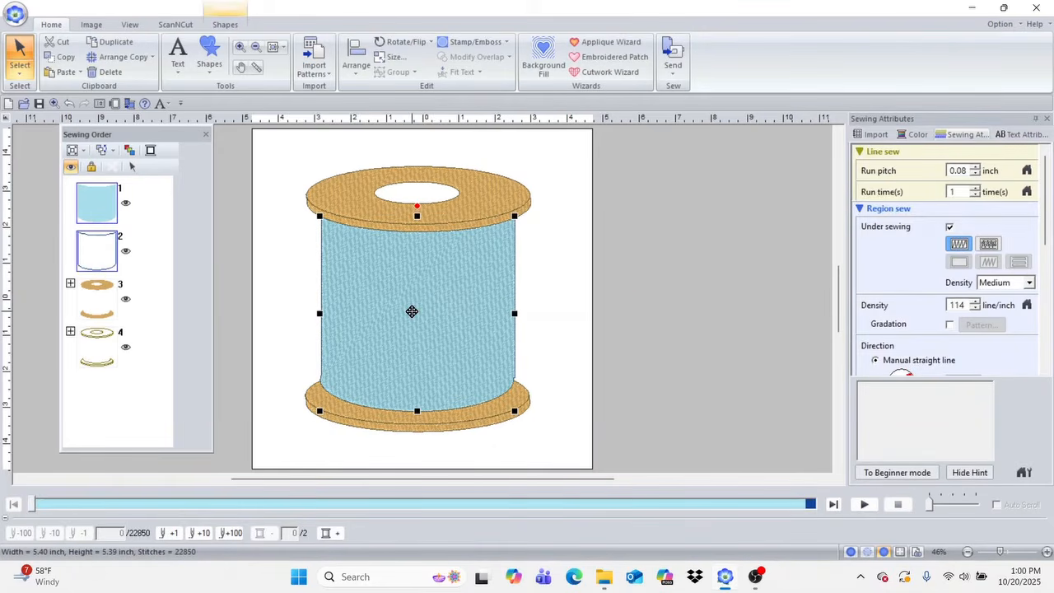
{"action": "right_click", "coordinate": [412, 311]}
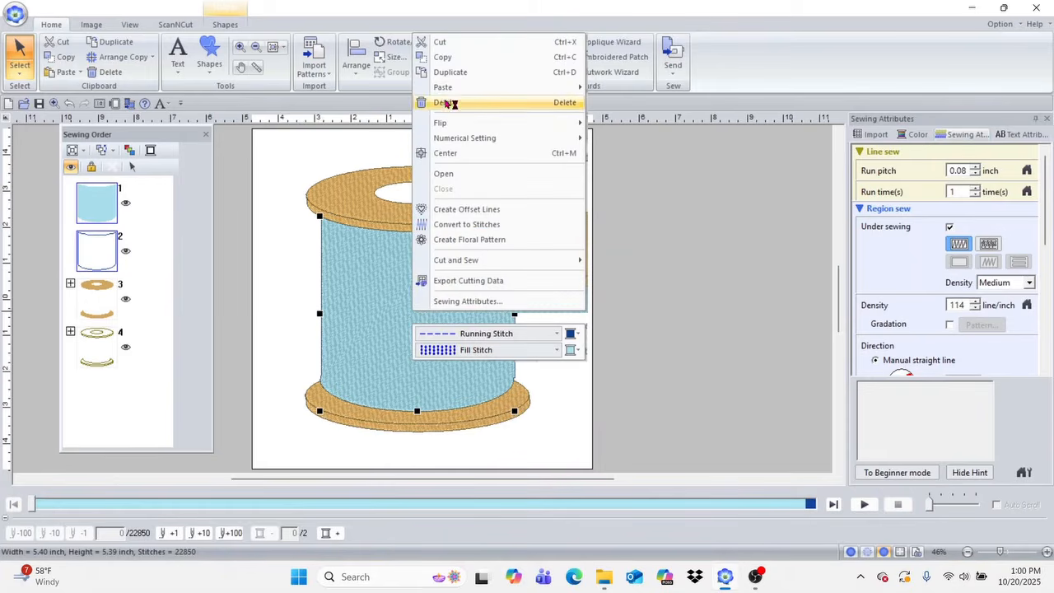
{"action": "left_click", "coordinate": [452, 57]}
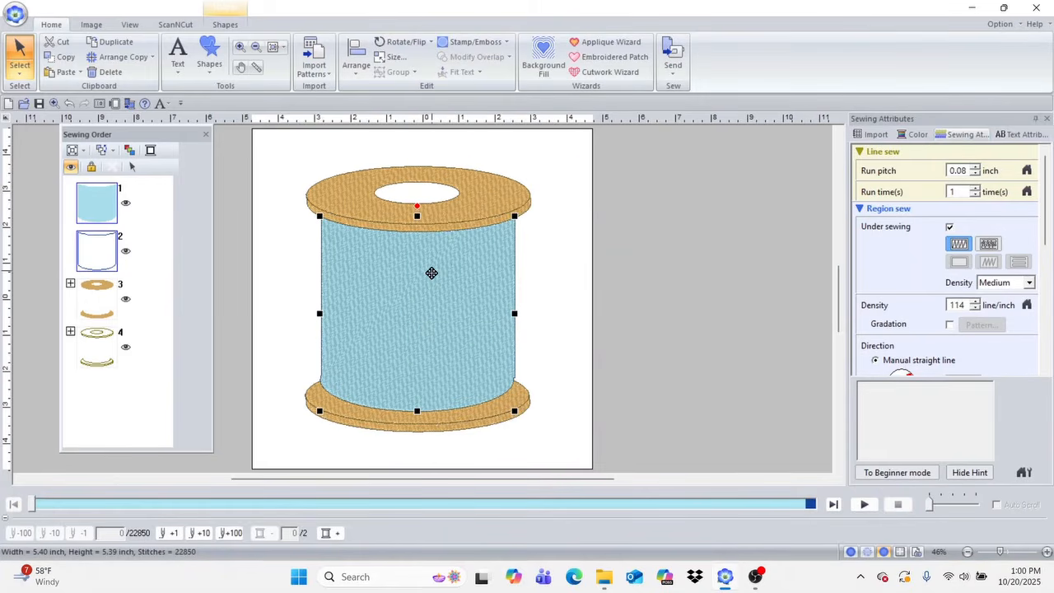
{"action": "left_click", "coordinate": [565, 256]}
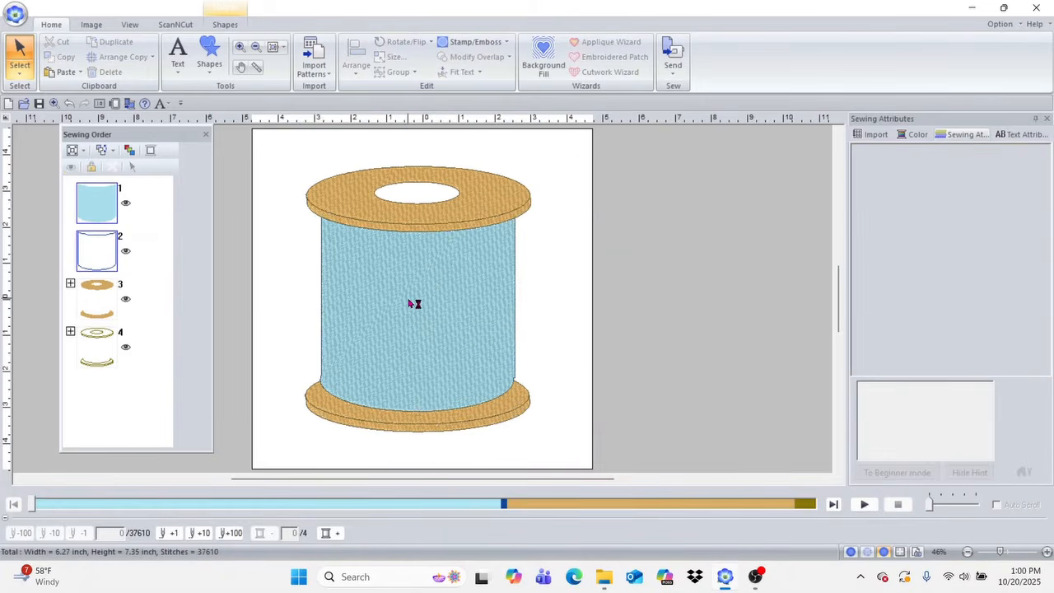
{"action": "left_click", "coordinate": [412, 302]}
{"action": "right_click", "coordinate": [408, 299]}
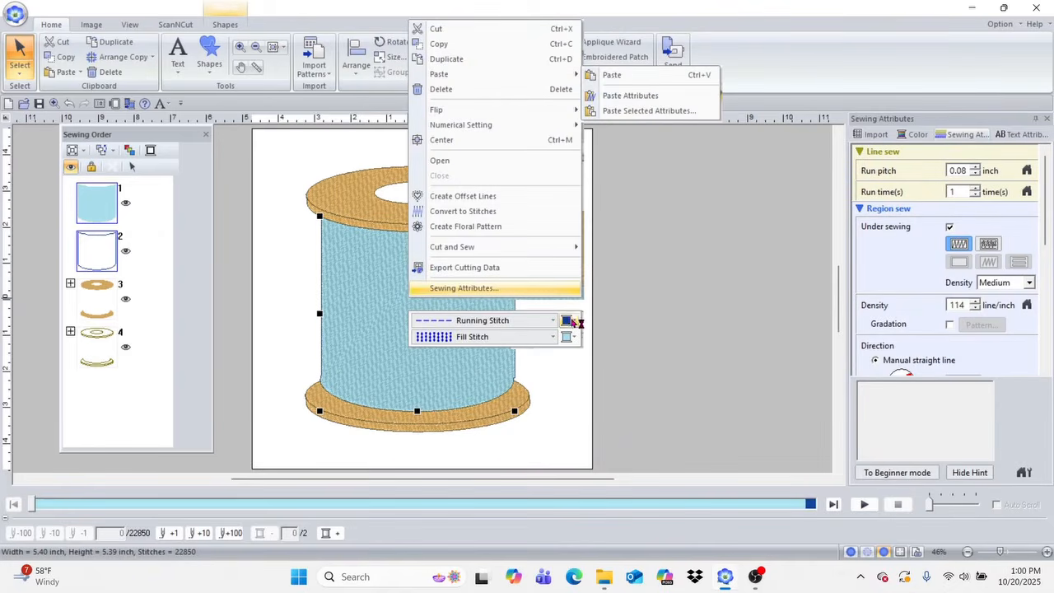
{"action": "left_click", "coordinate": [558, 365]}
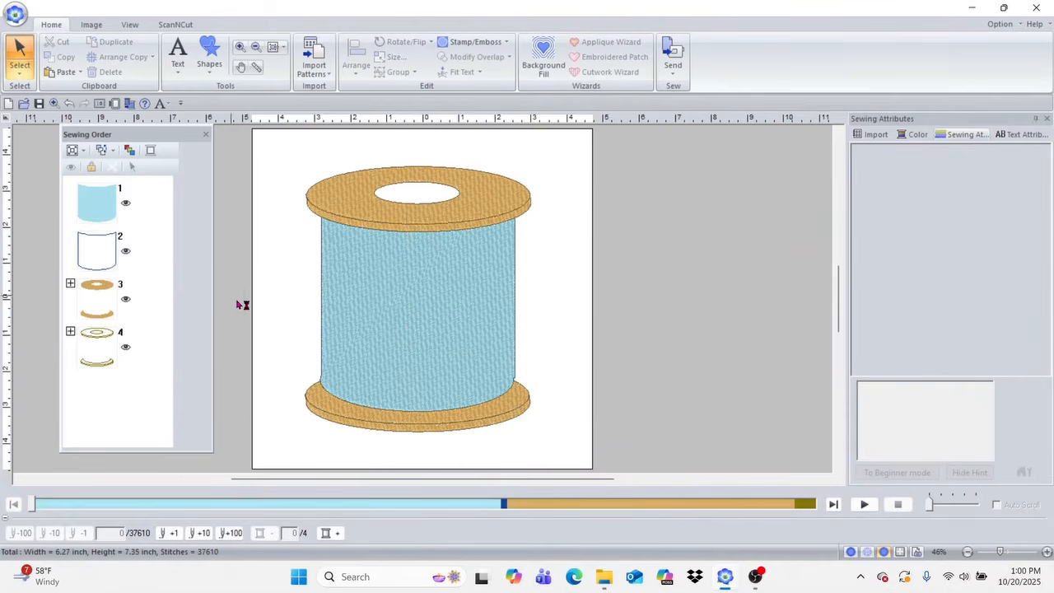
{"action": "right_click", "coordinate": [392, 307]}
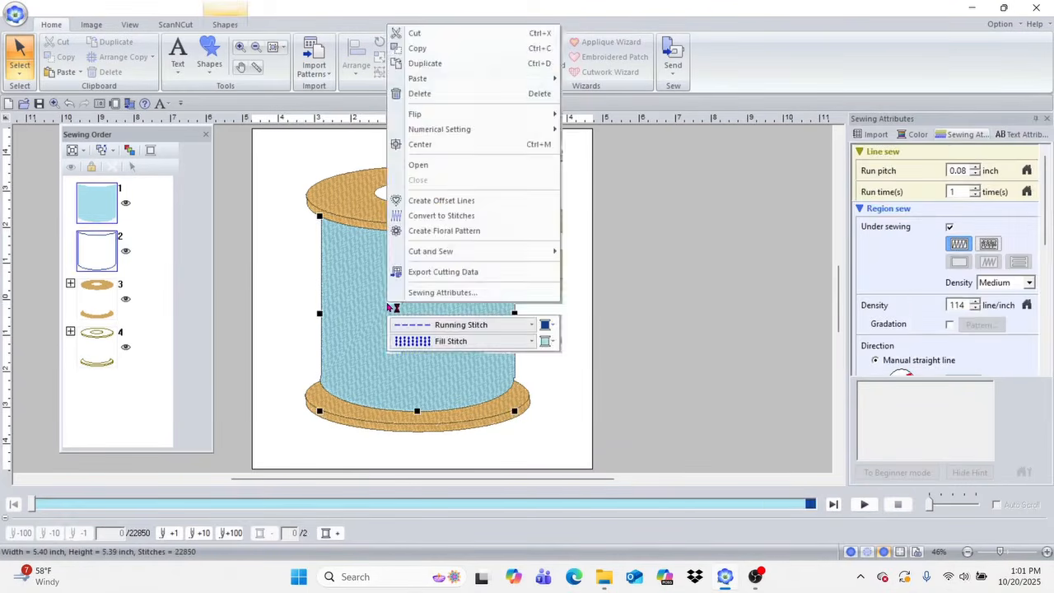
{"action": "mouse_move", "coordinate": [420, 81]}
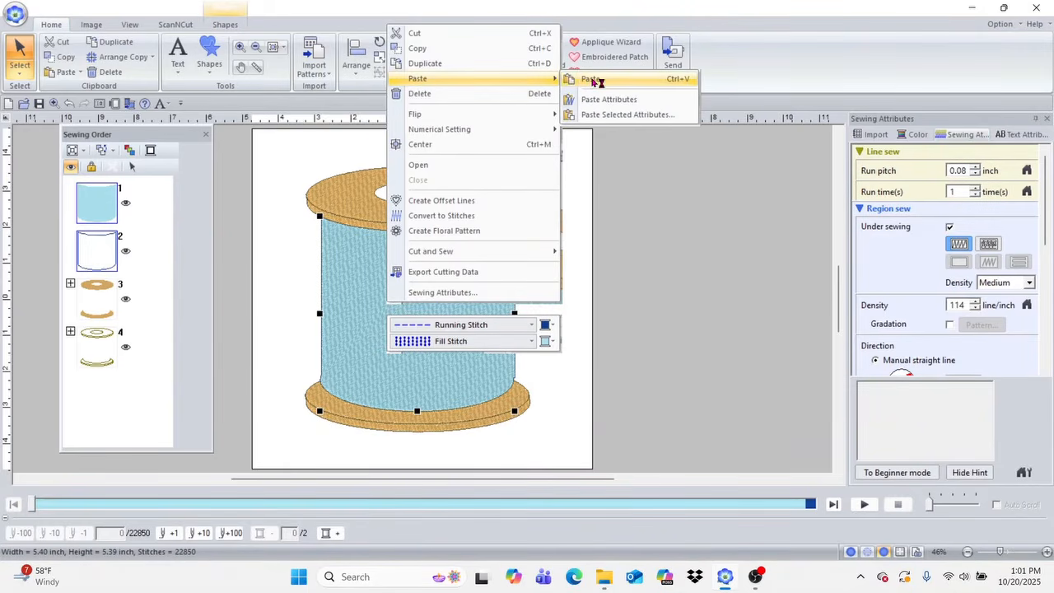
{"action": "left_click", "coordinate": [597, 81]}
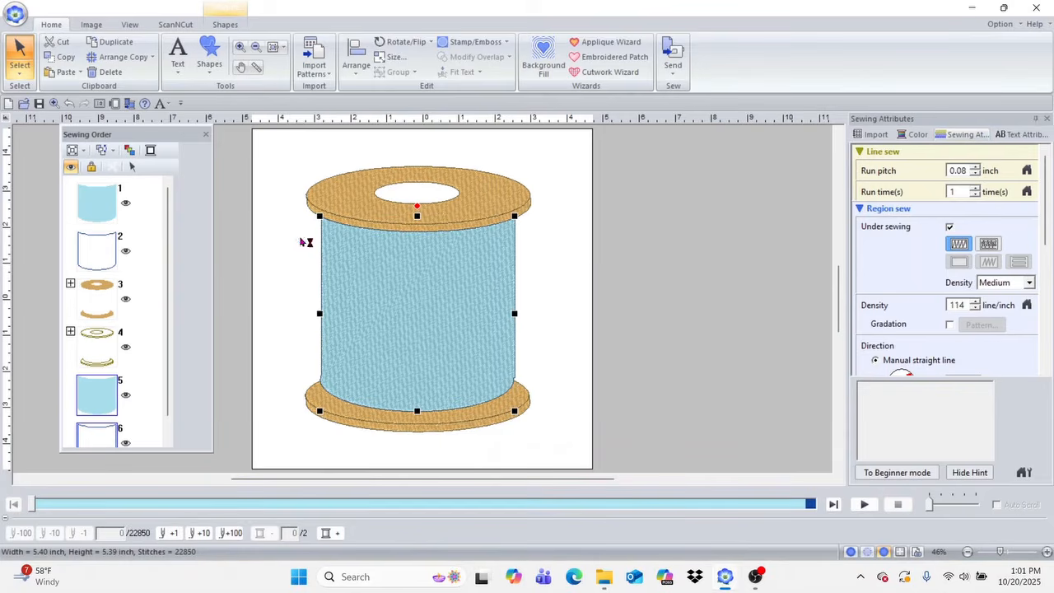
Step: Set the pasted body copy's outline to Not Sewn (Line)
{"action": "left_click", "coordinate": [234, 26]}
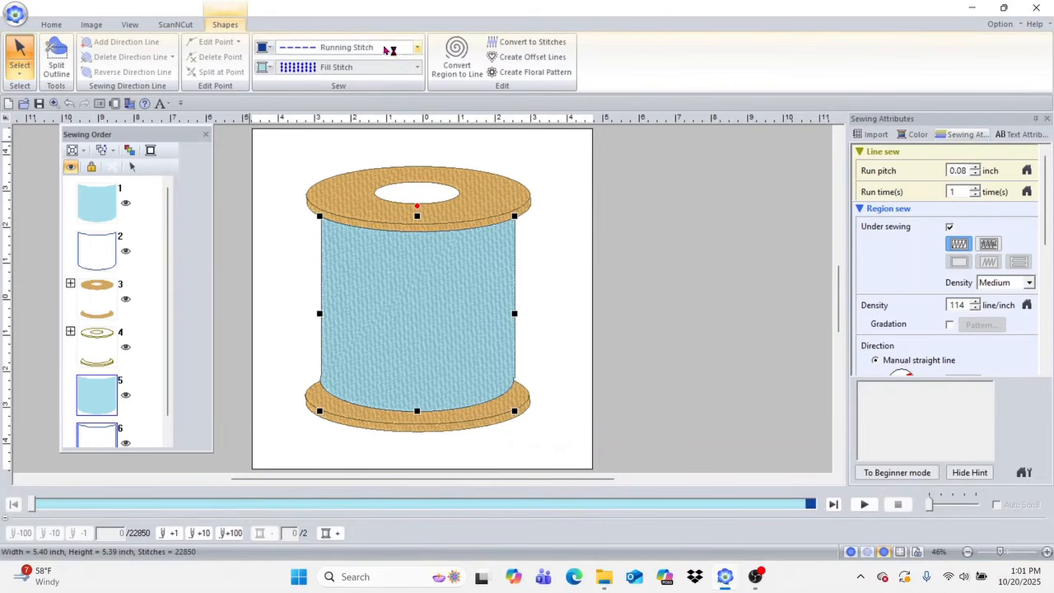
{"action": "left_click", "coordinate": [419, 48]}
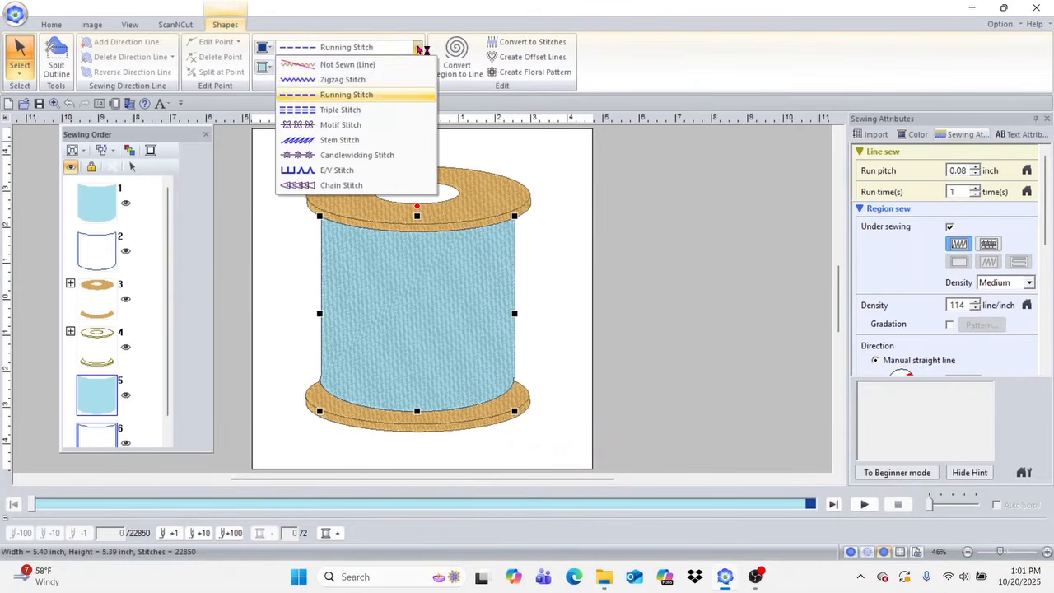
{"action": "left_click", "coordinate": [363, 65]}
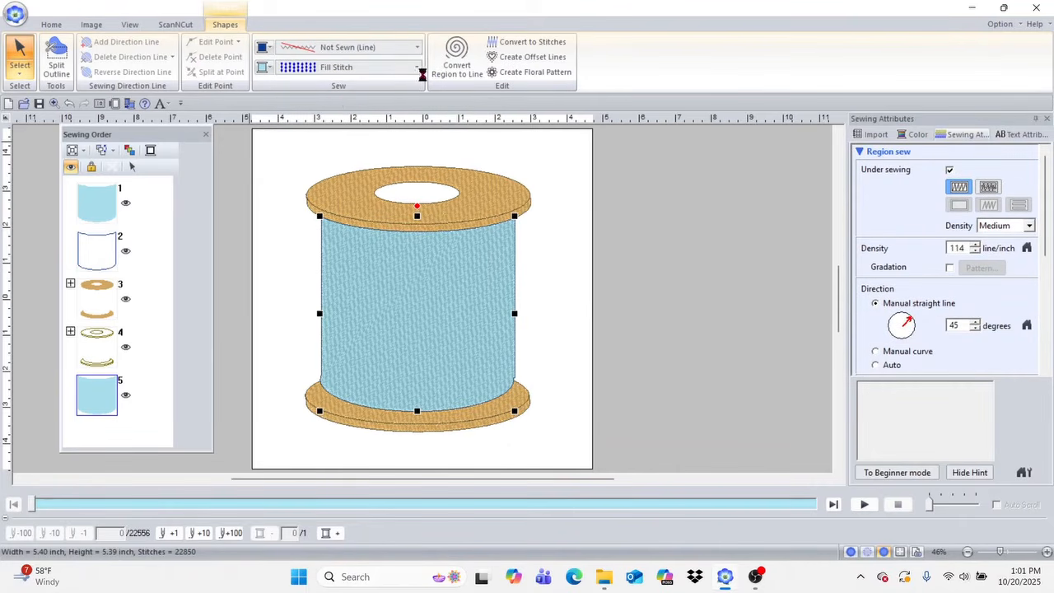
Step: Change the body copy's fill to Piping Stitch and recolour it a darker blue
{"action": "left_click", "coordinate": [417, 67]}
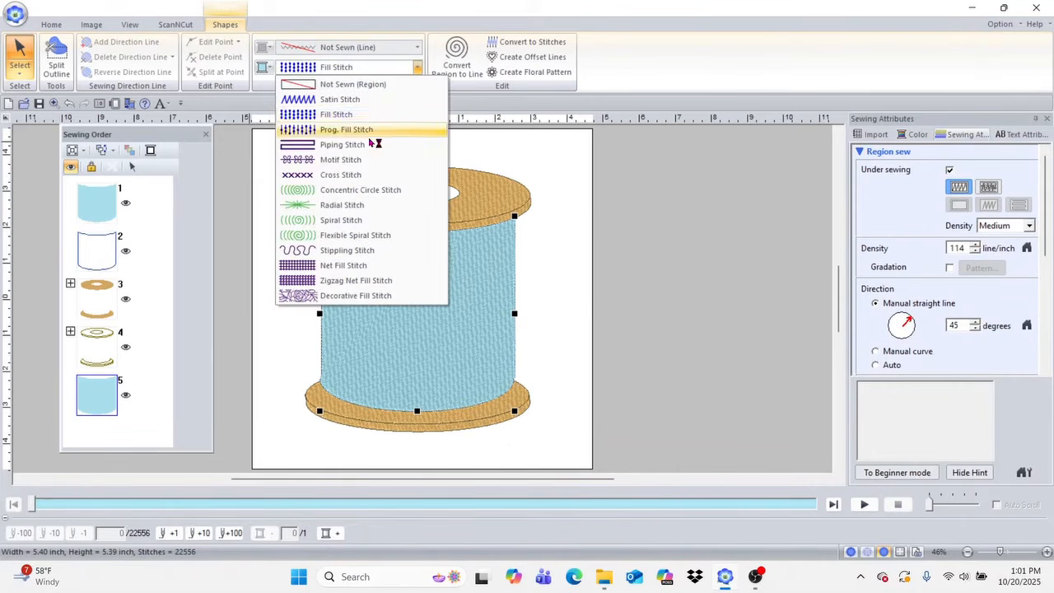
{"action": "left_click", "coordinate": [368, 145]}
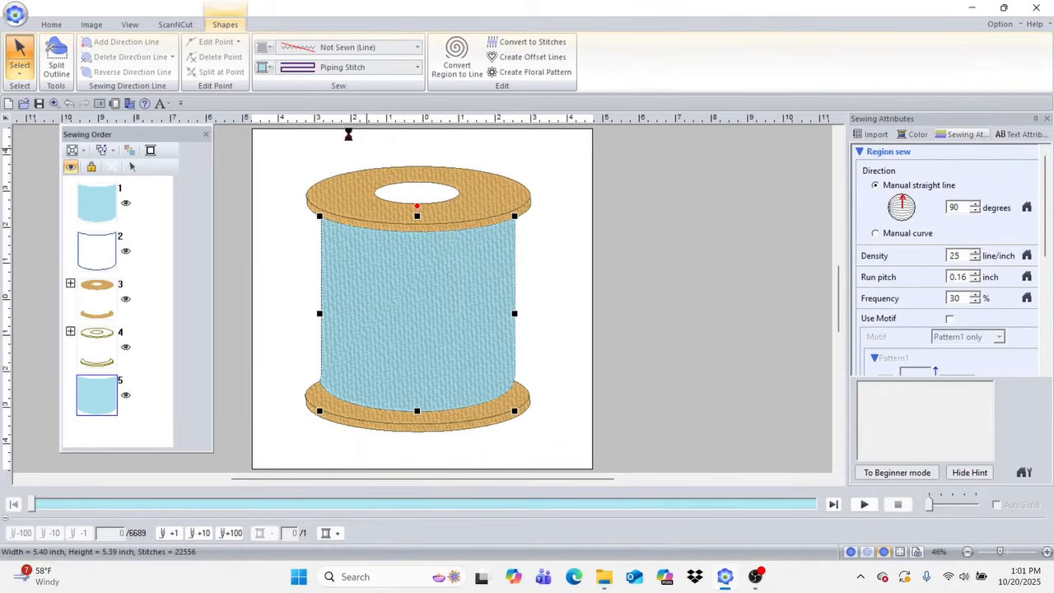
{"action": "left_click", "coordinate": [265, 68]}
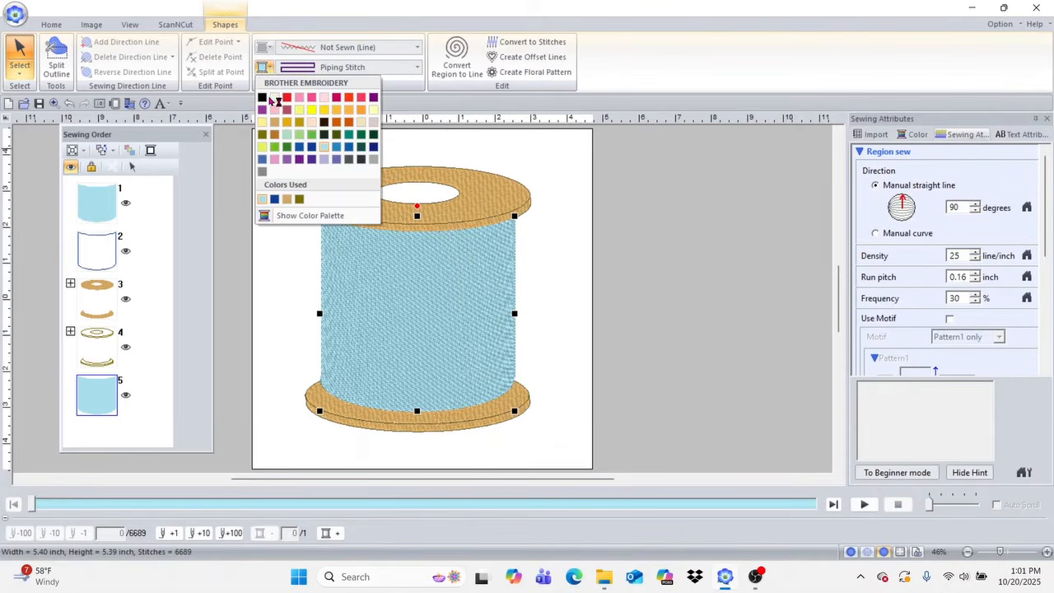
{"action": "left_click", "coordinate": [349, 148]}
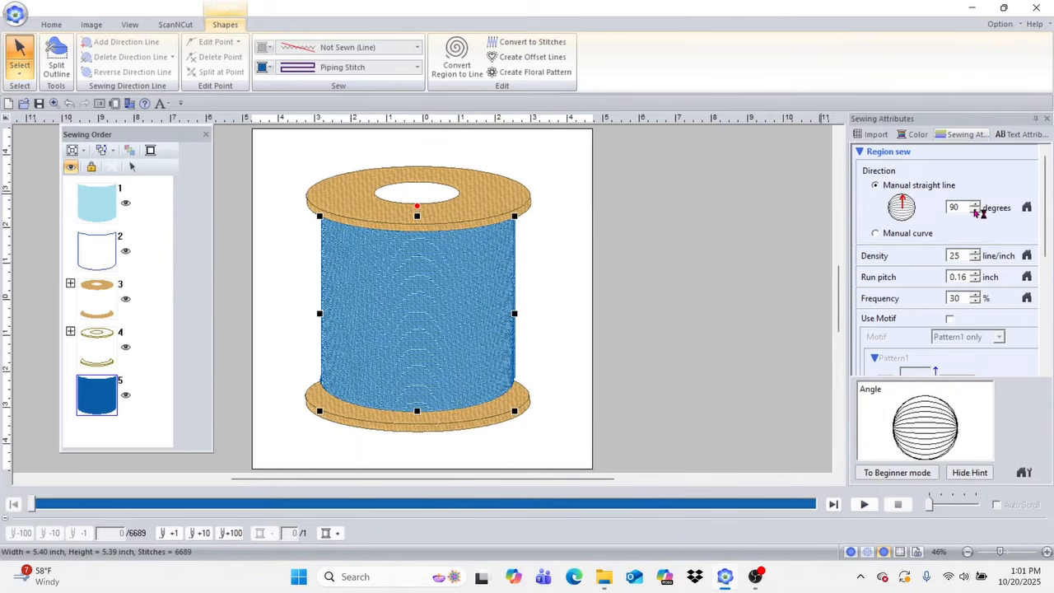
Step: Set the piping fill's density to 7 line/inch and its run pitch to 0.12 inch
{"action": "mouse_move", "coordinate": [1045, 255]}
{"action": "left_mouse_down"}
{"action": "mouse_move", "coordinate": [1045, 341]}
{"action": "mouse_move", "coordinate": [1041, 245]}
{"action": "left_mouse_up"}
{"action": "left_click", "coordinate": [978, 260]}
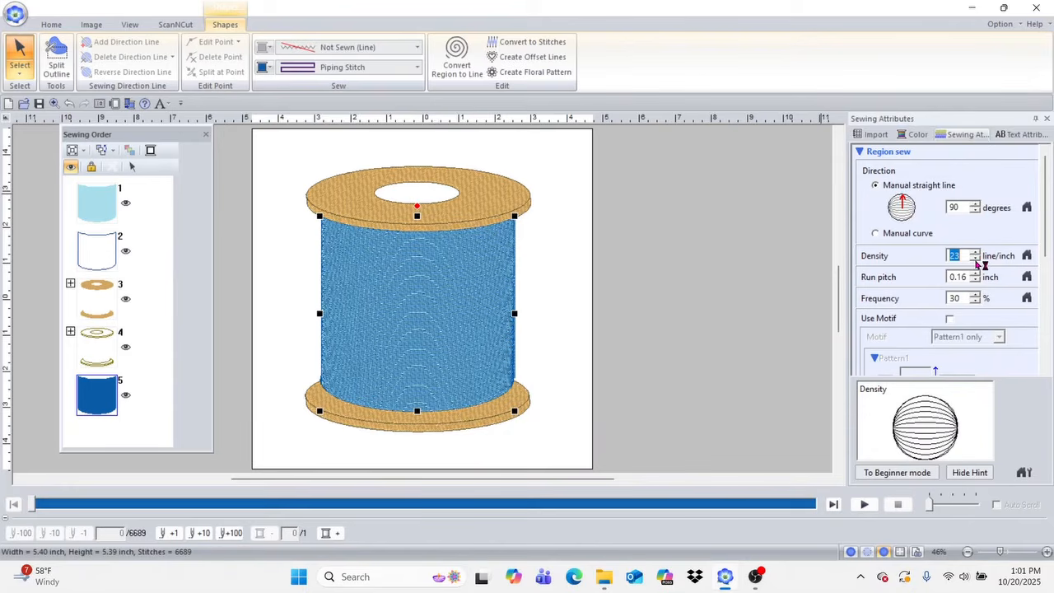
{"action": "left_click", "coordinate": [976, 259]}
{"action": "left_click", "coordinate": [976, 260]}
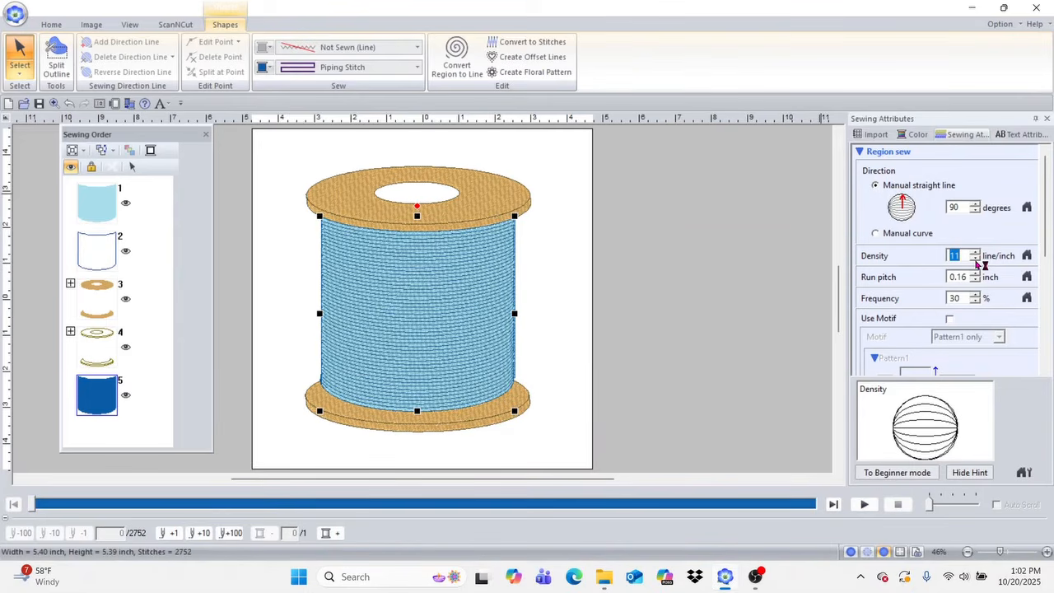
{"action": "left_click", "coordinate": [975, 260]}
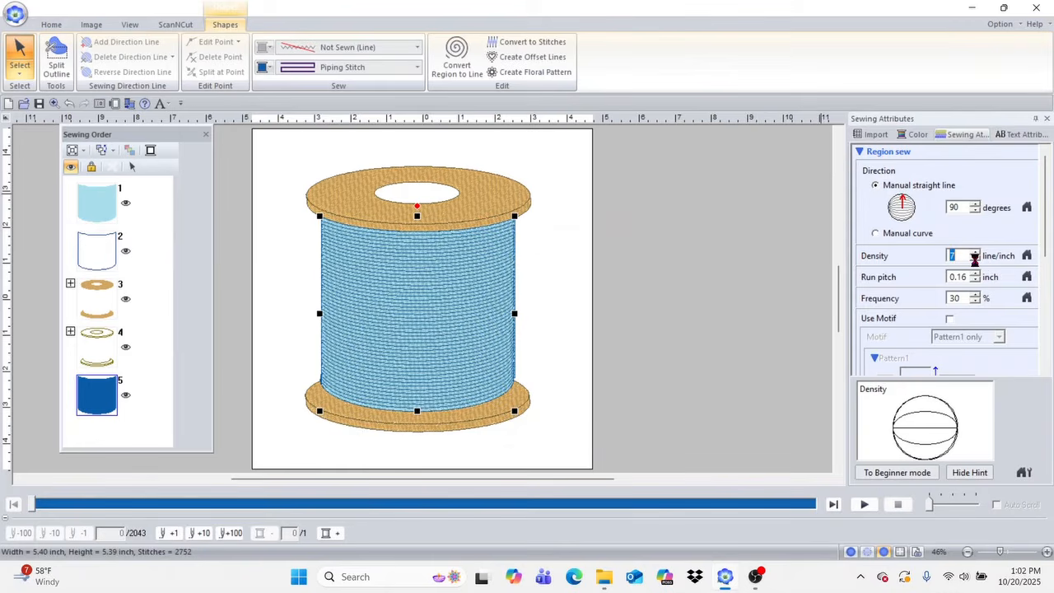
{"action": "left_click", "coordinate": [977, 280]}
{"action": "left_click", "coordinate": [977, 280]}
{"action": "left_click", "coordinate": [976, 280]}
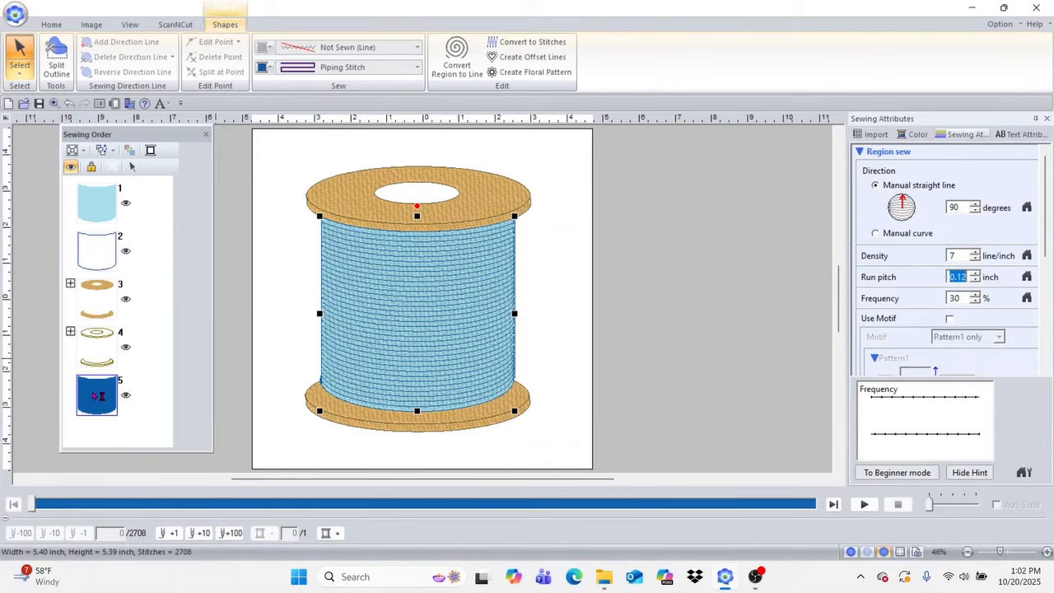
Step: Move the dark blue piping fill directly after the light blue body fill in the sewing order
{"action": "left_click", "coordinate": [97, 396]}
{"action": "left_click_drag", "start_coordinate": [97, 396], "coordinate": [101, 260]}
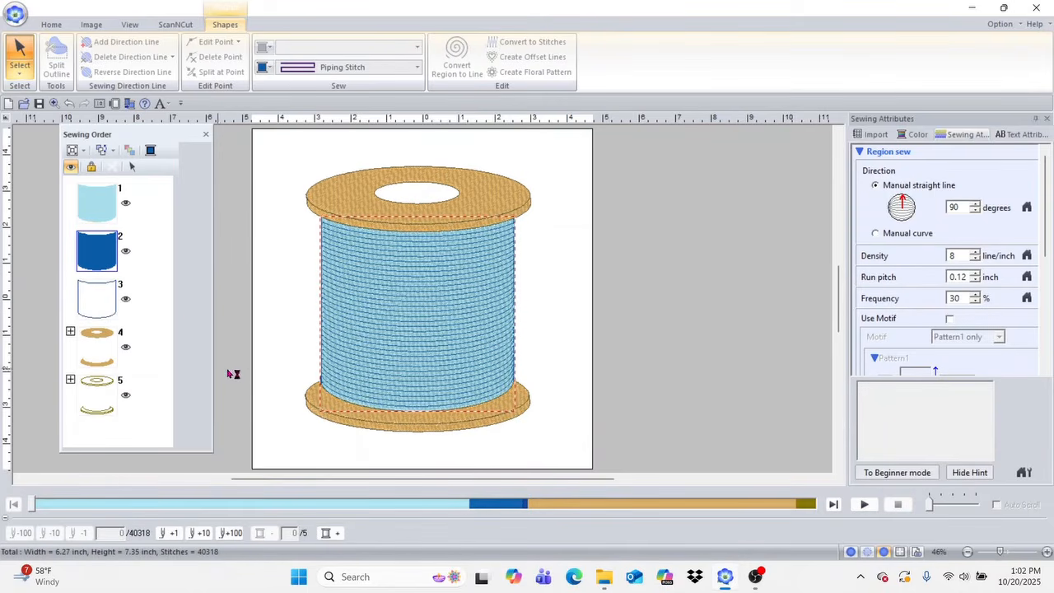
{"action": "left_click", "coordinate": [564, 268]}
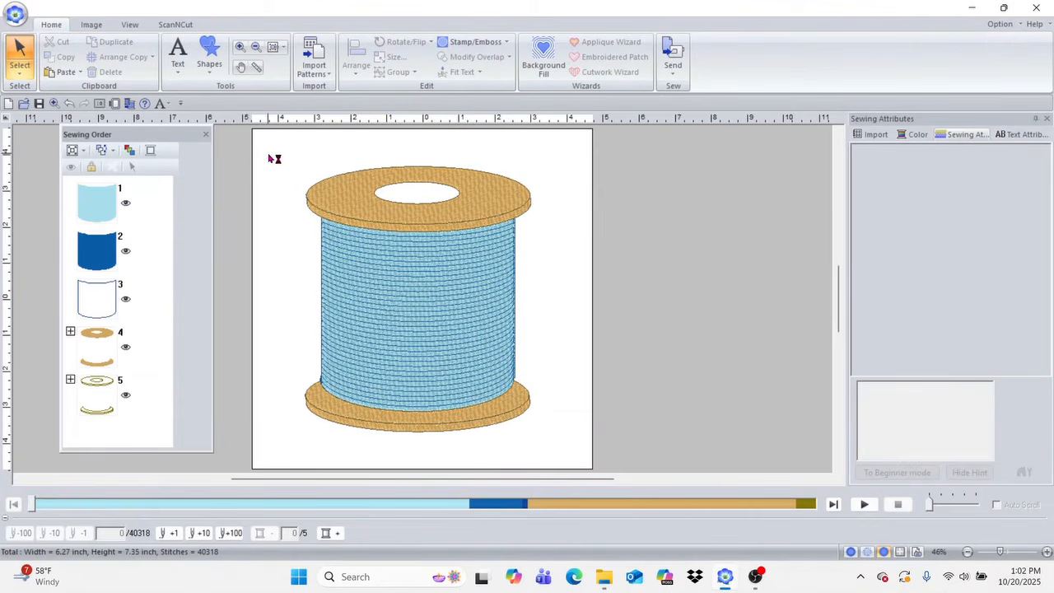
Step: Group all parts of the spool design
{"action": "left_click_drag", "start_coordinate": [268, 152], "coordinate": [557, 445]}
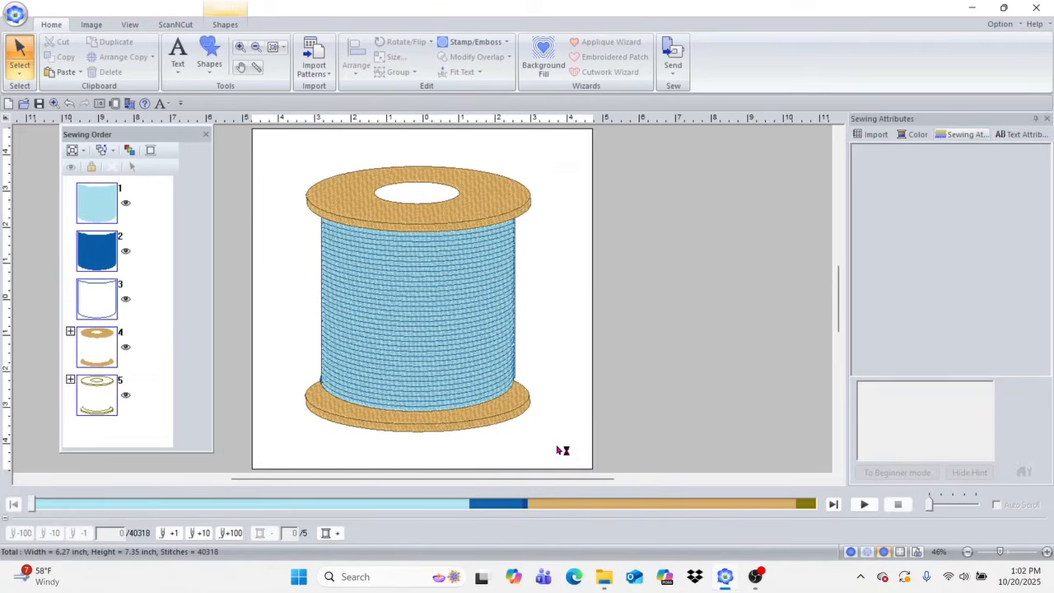
{"action": "right_click", "coordinate": [429, 264]}
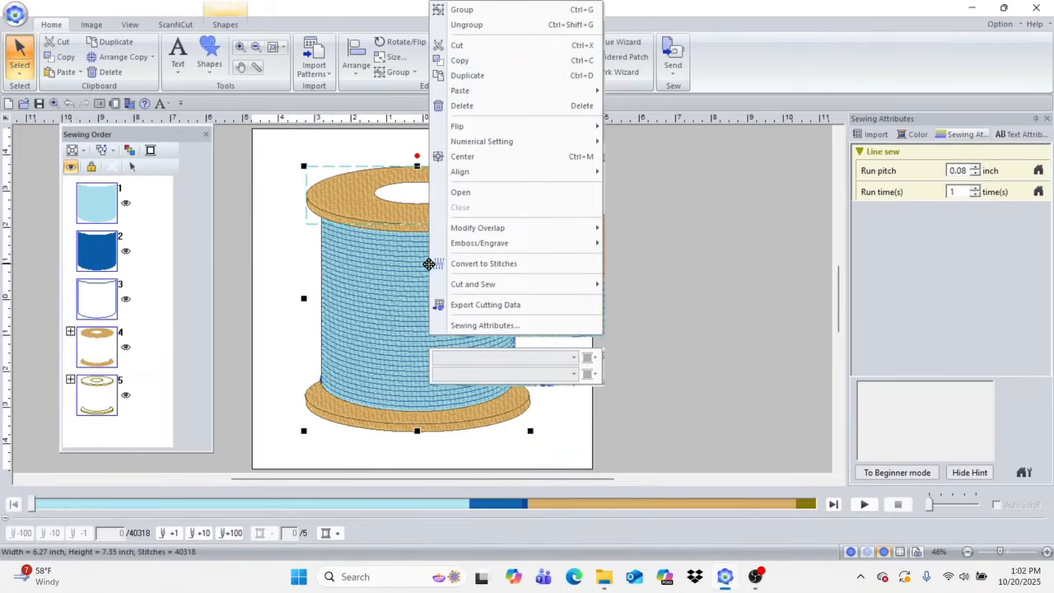
{"action": "left_click", "coordinate": [467, 10]}
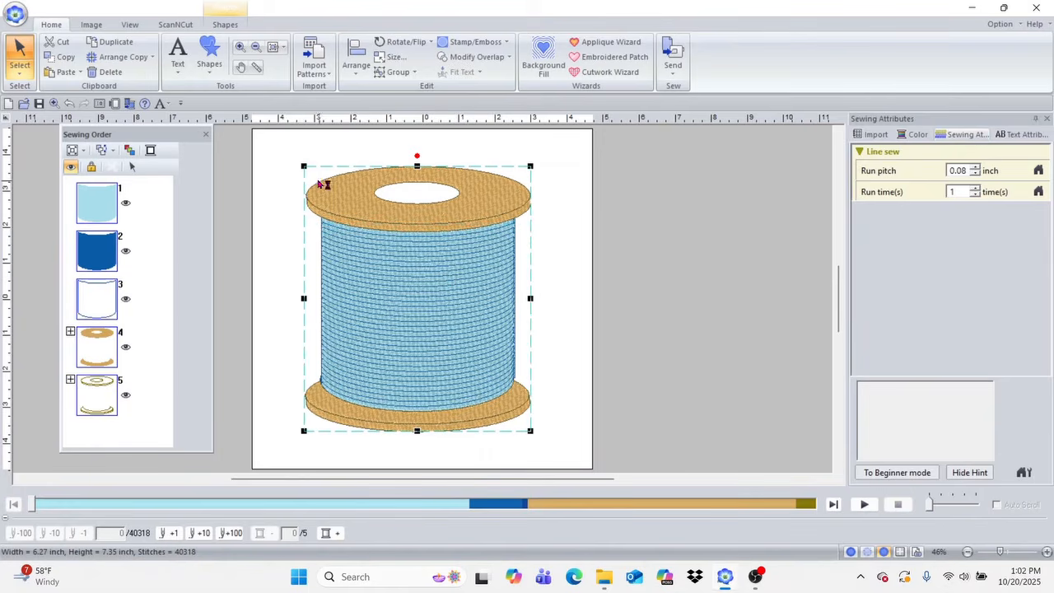
Step: Scale the grouped spool down to about 3.26 by 3.83 inches and place it in the lower-left area of the hoop page
{"action": "left_click_drag", "start_coordinate": [304, 165], "coordinate": [408, 295]}
{"action": "left_click_drag", "start_coordinate": [369, 365], "coordinate": [355, 371]}
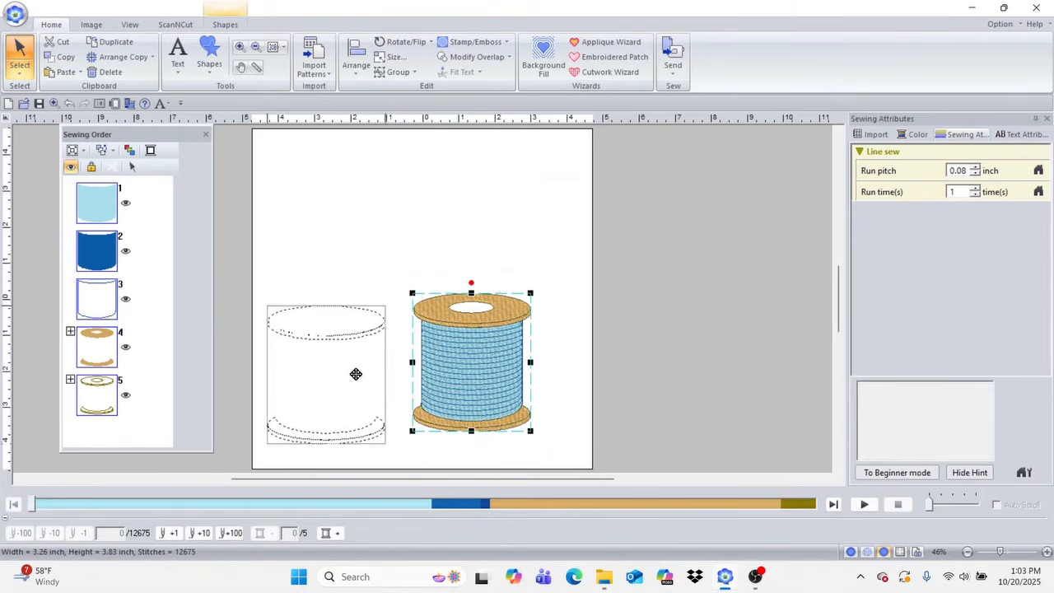
{"action": "left_click", "coordinate": [514, 270]}
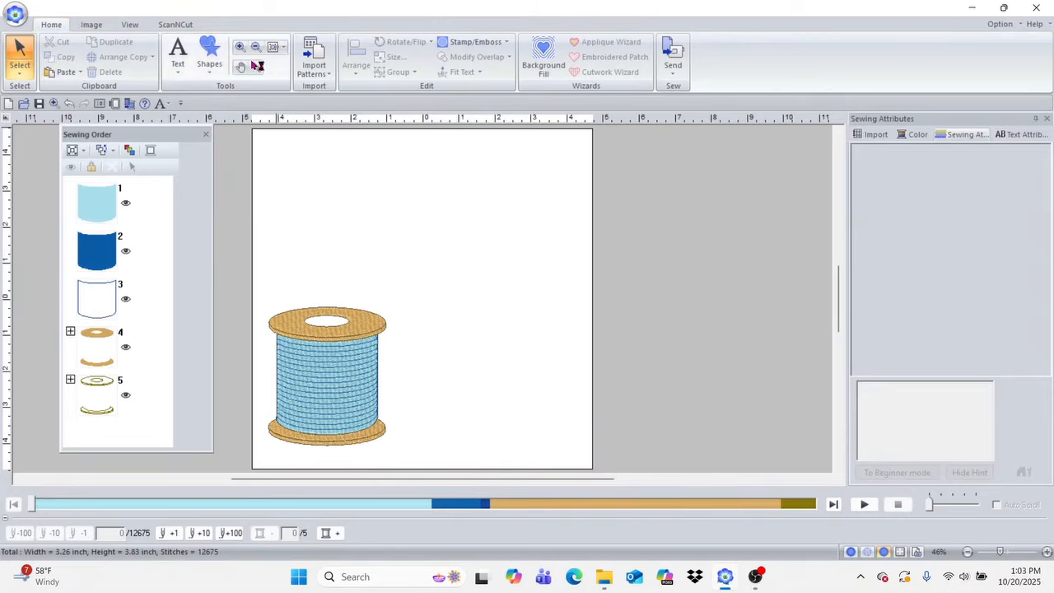
Step: Import the block4.pes design from the embroidery block of the month folder onto the page
{"action": "left_click", "coordinate": [311, 65]}
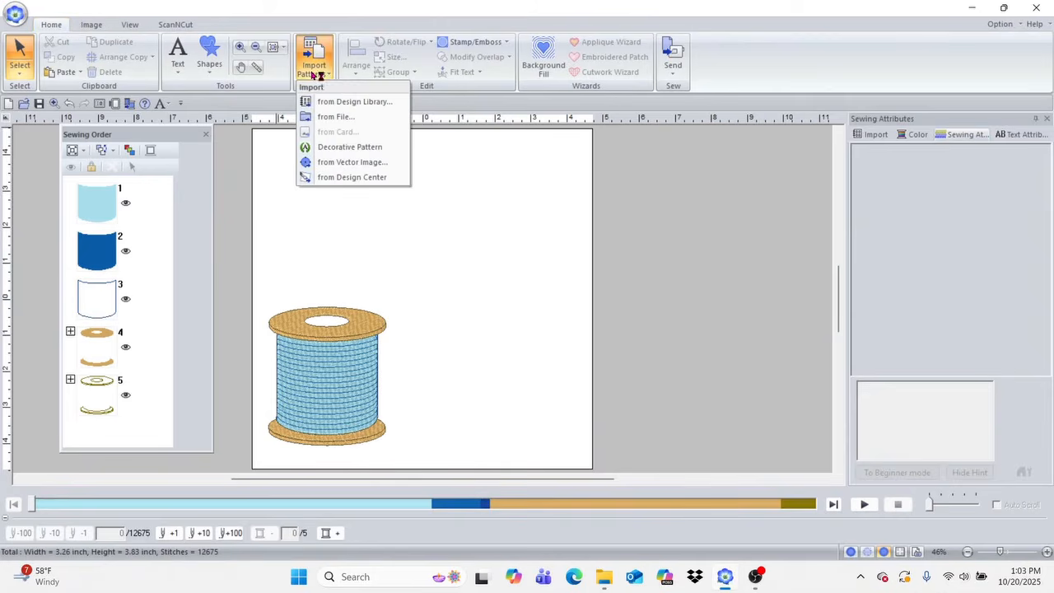
{"action": "left_click", "coordinate": [353, 119]}
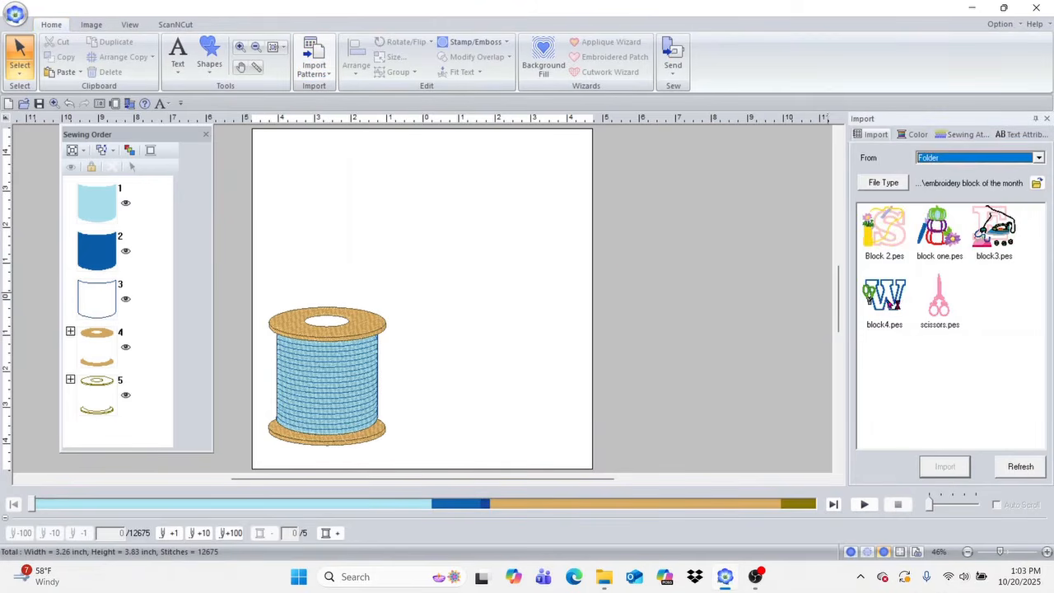
{"action": "left_click", "coordinate": [889, 303]}
{"action": "left_click", "coordinate": [946, 467]}
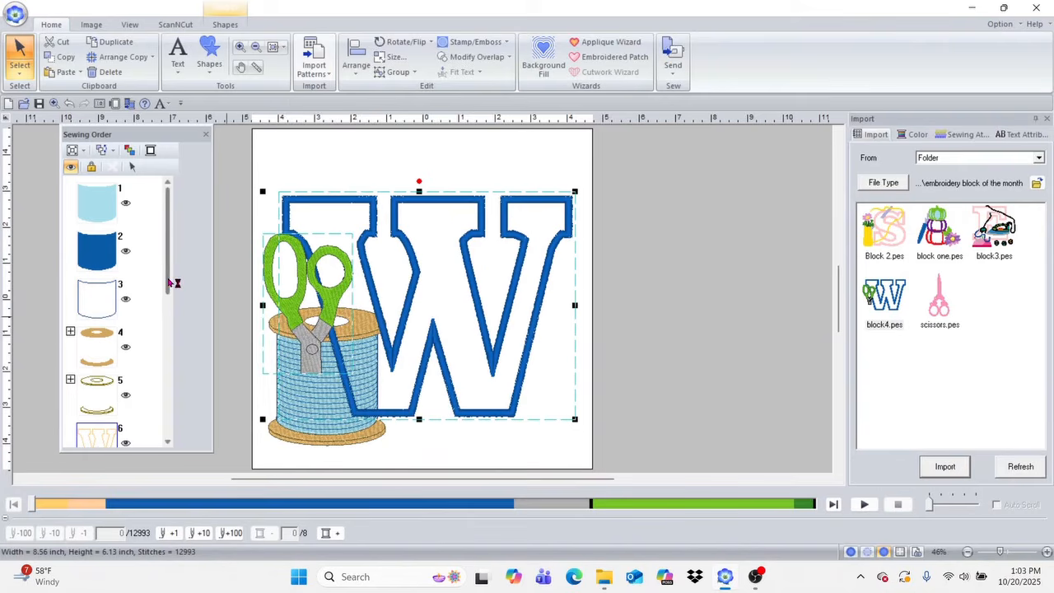
Step: Select all five spool colour entries in the sewing order and send them to sew last, after the W and scissors
{"action": "mouse_move", "coordinate": [169, 283]}
{"action": "left_mouse_down"}
{"action": "mouse_move", "coordinate": [170, 338]}
{"action": "mouse_move", "coordinate": [178, 272]}
{"action": "left_mouse_up"}
{"action": "left_click", "coordinate": [110, 195]}
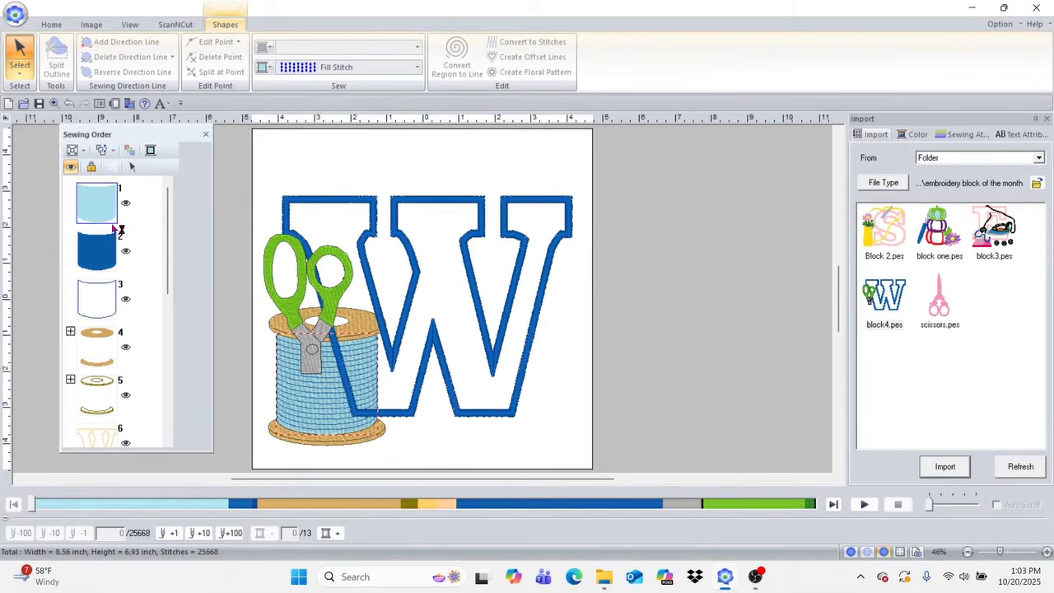
{"action": "left_click", "coordinate": [104, 400], "text": "shift"}
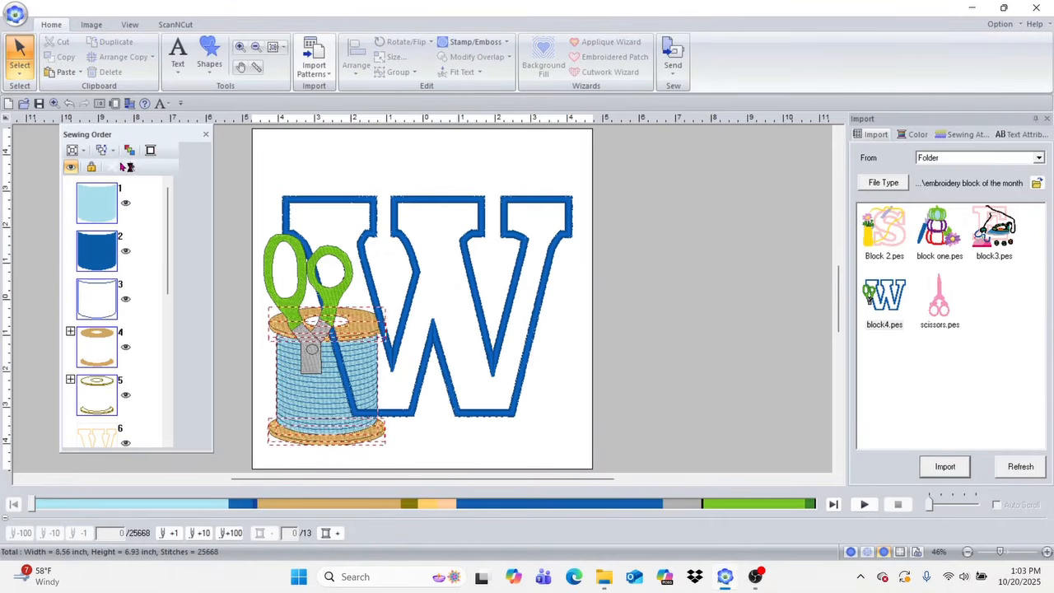
{"action": "left_click", "coordinate": [109, 150]}
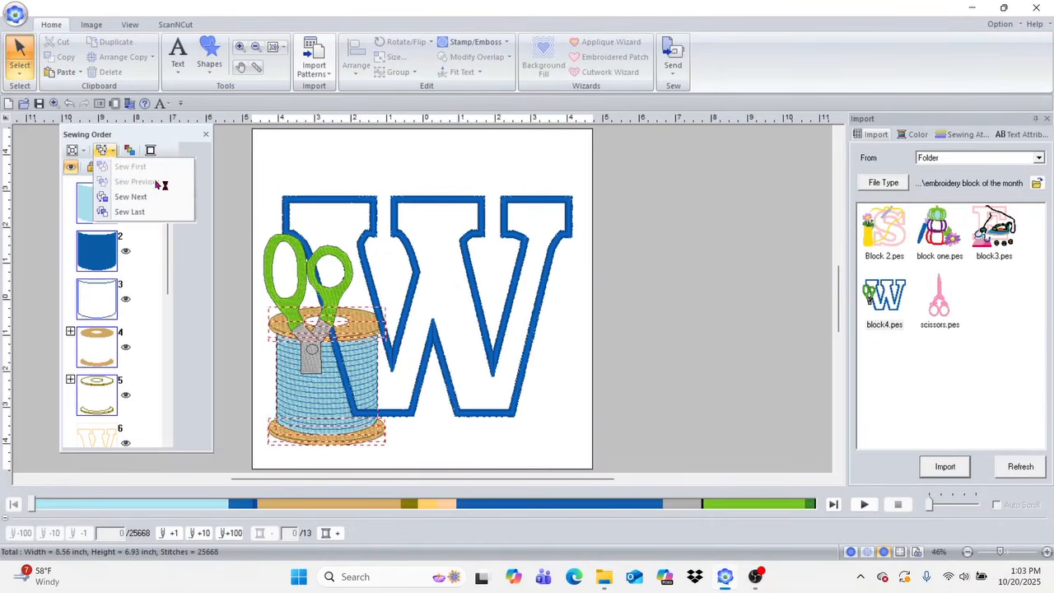
{"action": "left_click", "coordinate": [131, 212]}
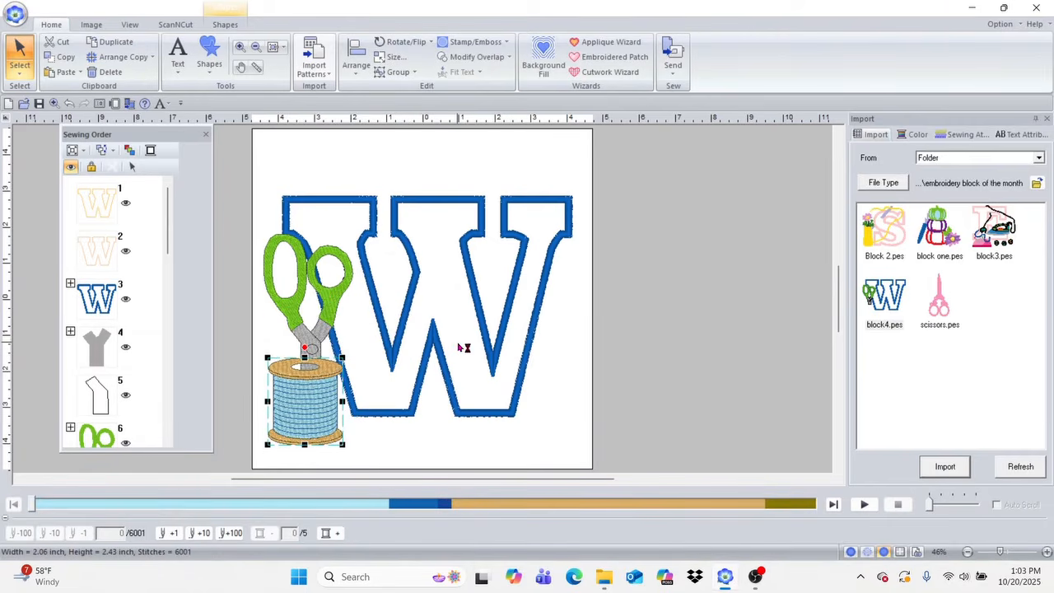
Step: Move the spool up over the W's lower-left foot and raise the scissors so the blades end at the spool's top hole
{"action": "left_click_drag", "start_coordinate": [309, 402], "coordinate": [307, 370]}
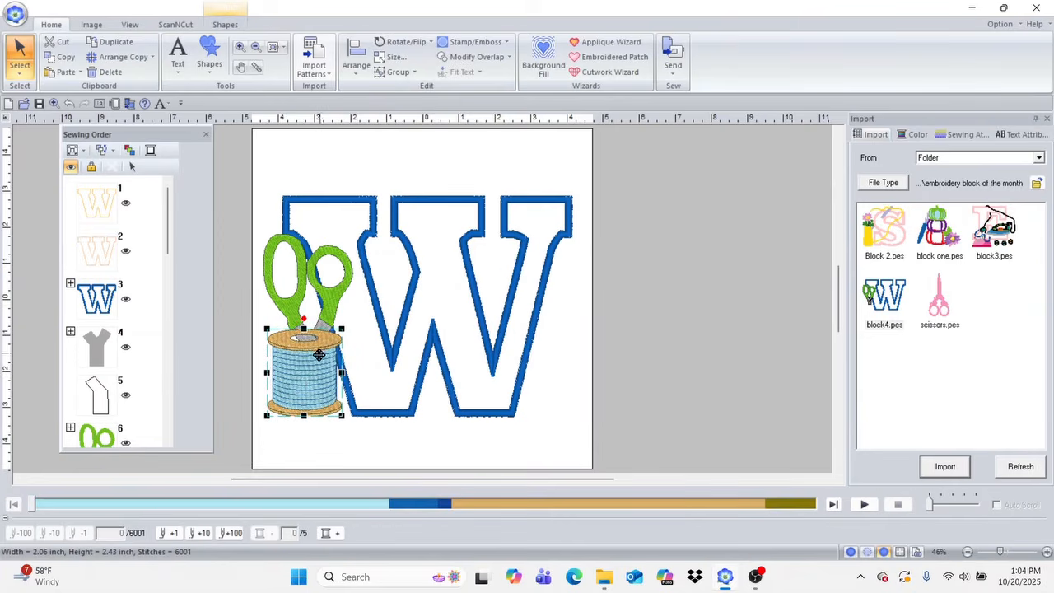
{"action": "left_click_drag", "start_coordinate": [304, 378], "coordinate": [307, 383]}
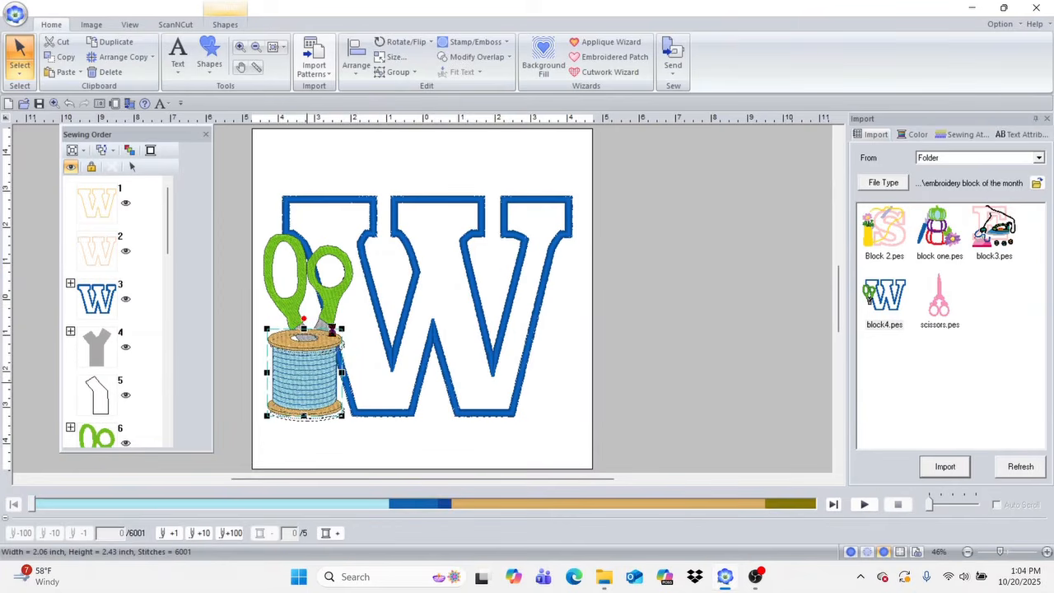
{"action": "left_click", "coordinate": [329, 301]}
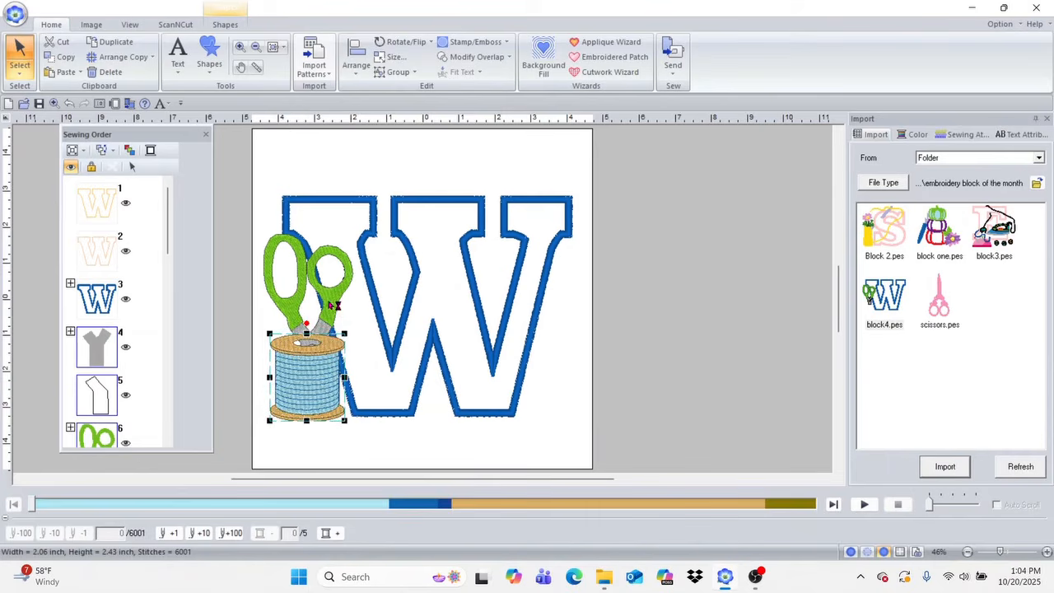
{"action": "left_click_drag", "start_coordinate": [330, 301], "coordinate": [331, 268]}
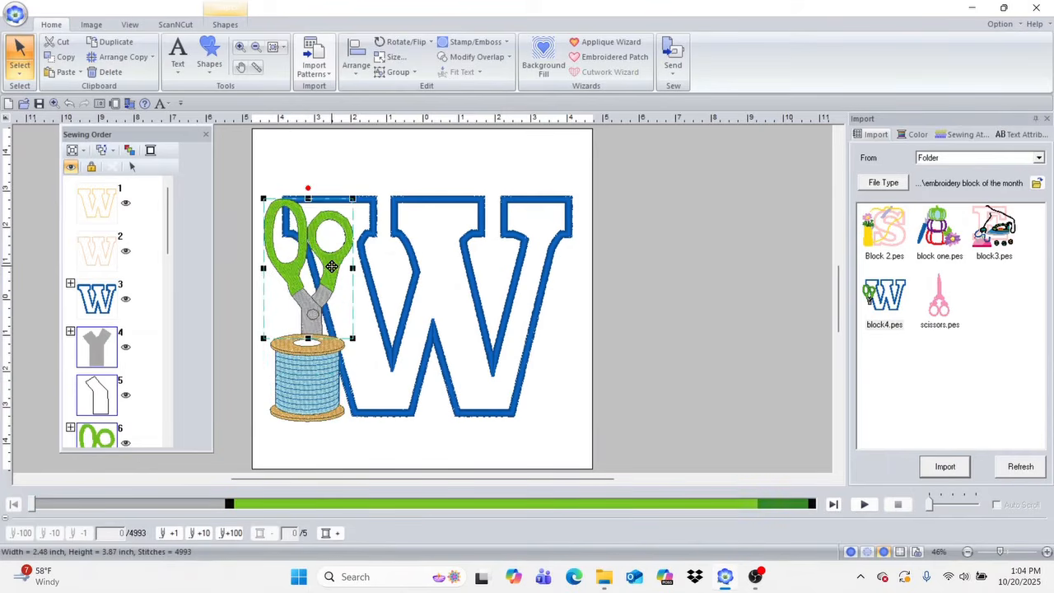
{"action": "left_click_drag", "start_coordinate": [332, 267], "coordinate": [332, 269]}
Step: Send all parts of the scissors to sew last, after the spool
{"action": "left_click_drag", "start_coordinate": [168, 245], "coordinate": [169, 287]}
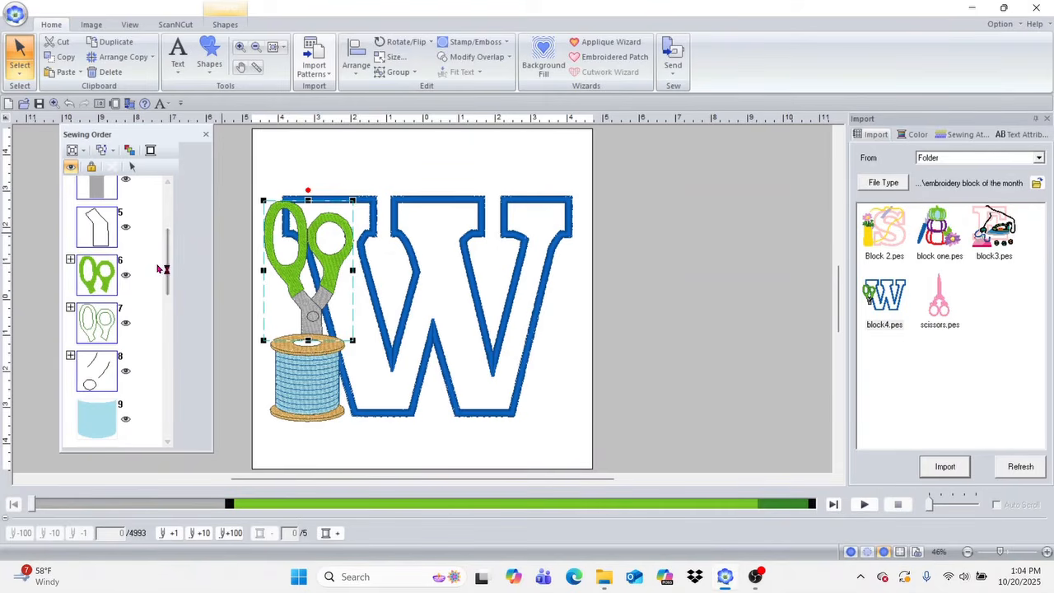
{"action": "mouse_move", "coordinate": [168, 284]}
{"action": "left_mouse_down"}
{"action": "mouse_move", "coordinate": [169, 295]}
{"action": "mouse_move", "coordinate": [170, 272]}
{"action": "left_mouse_up"}
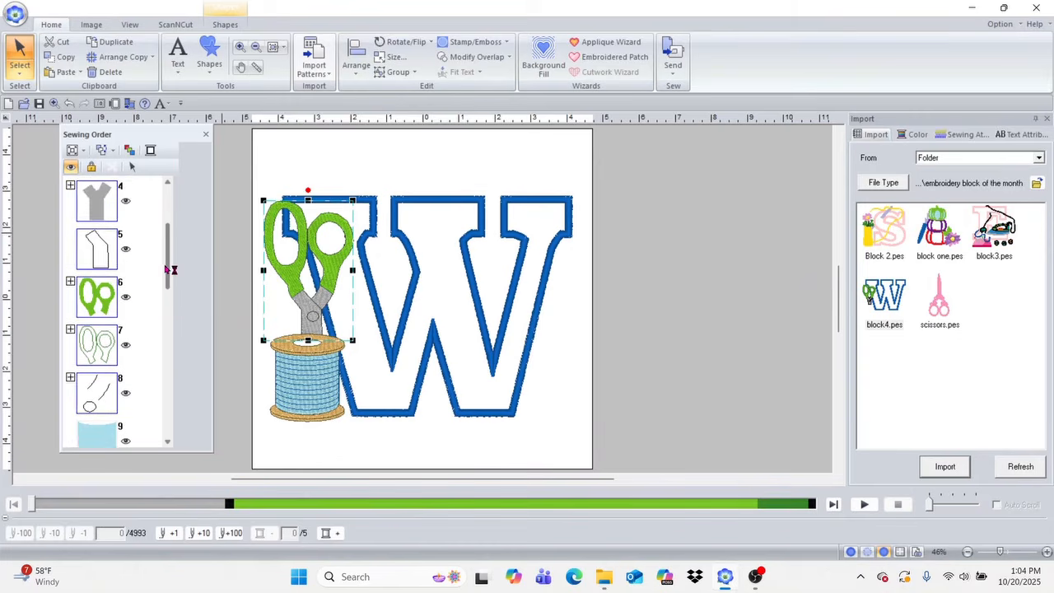
{"action": "left_click", "coordinate": [113, 152]}
{"action": "left_click", "coordinate": [131, 209]}
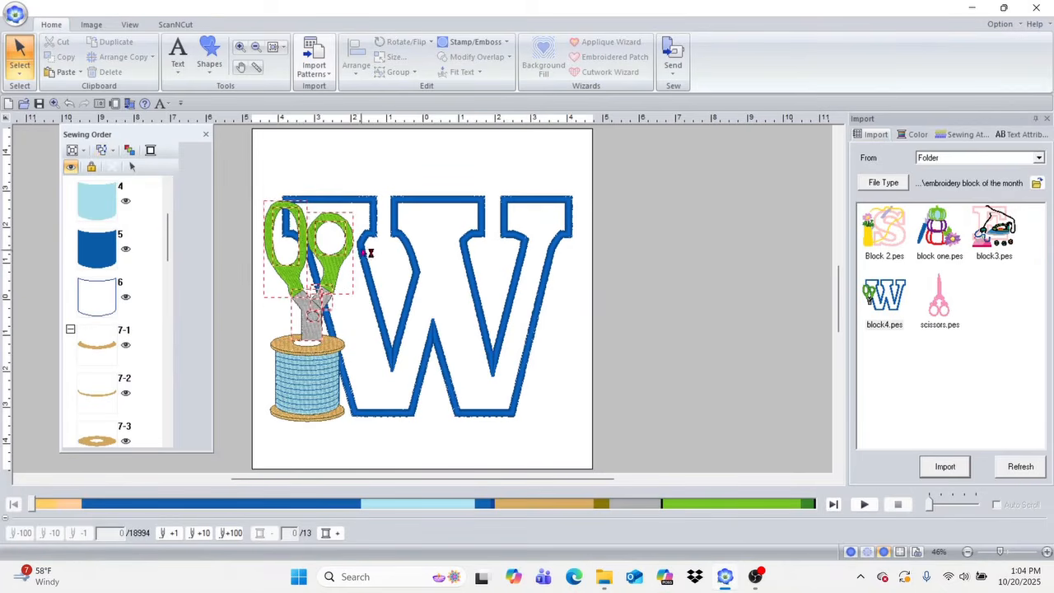
Step: Position the scissors so the end of the gray blade sits inside the white hole of the spool
{"action": "left_click", "coordinate": [329, 273]}
{"action": "mouse_move", "coordinate": [328, 271]}
{"action": "left_mouse_down"}
{"action": "mouse_move", "coordinate": [325, 285]}
{"action": "mouse_move", "coordinate": [331, 271]}
{"action": "left_mouse_up"}
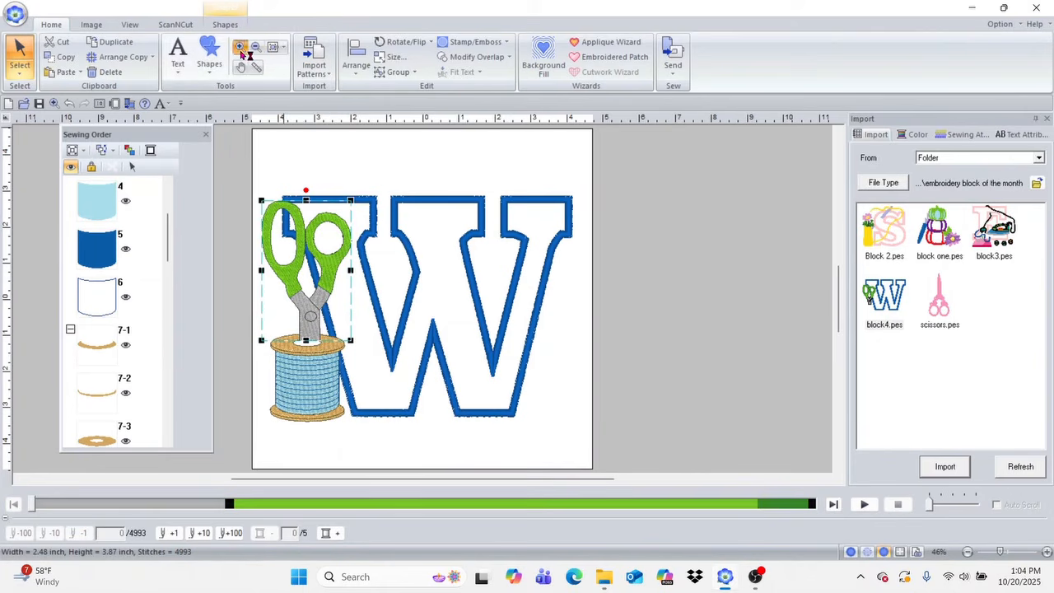
{"action": "left_click", "coordinate": [241, 49]}
{"action": "left_click_drag", "start_coordinate": [260, 295], "coordinate": [382, 390]}
{"action": "left_click", "coordinate": [20, 56]}
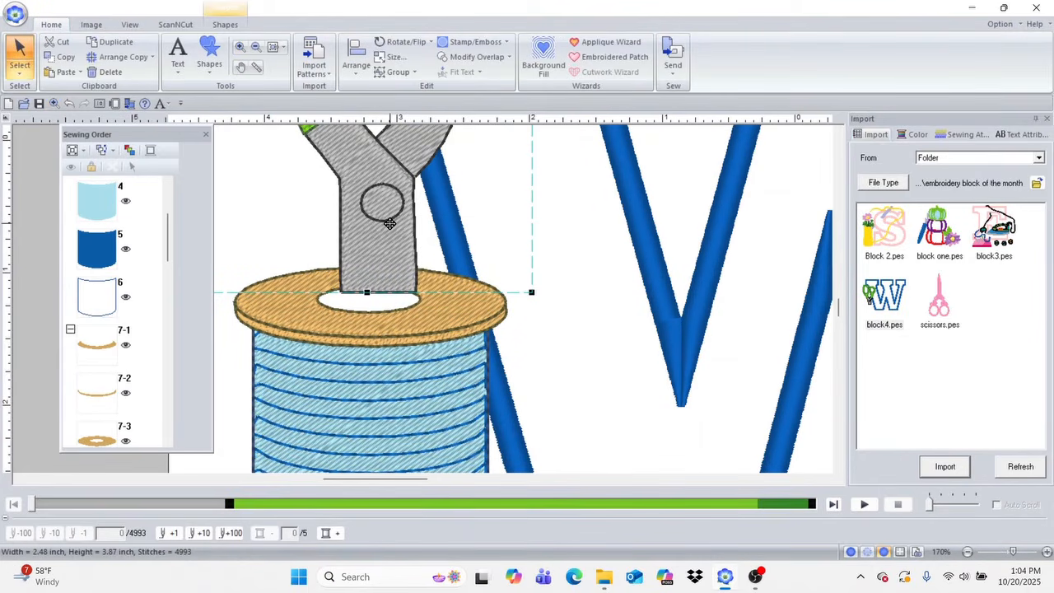
{"action": "left_click_drag", "start_coordinate": [389, 223], "coordinate": [381, 239]}
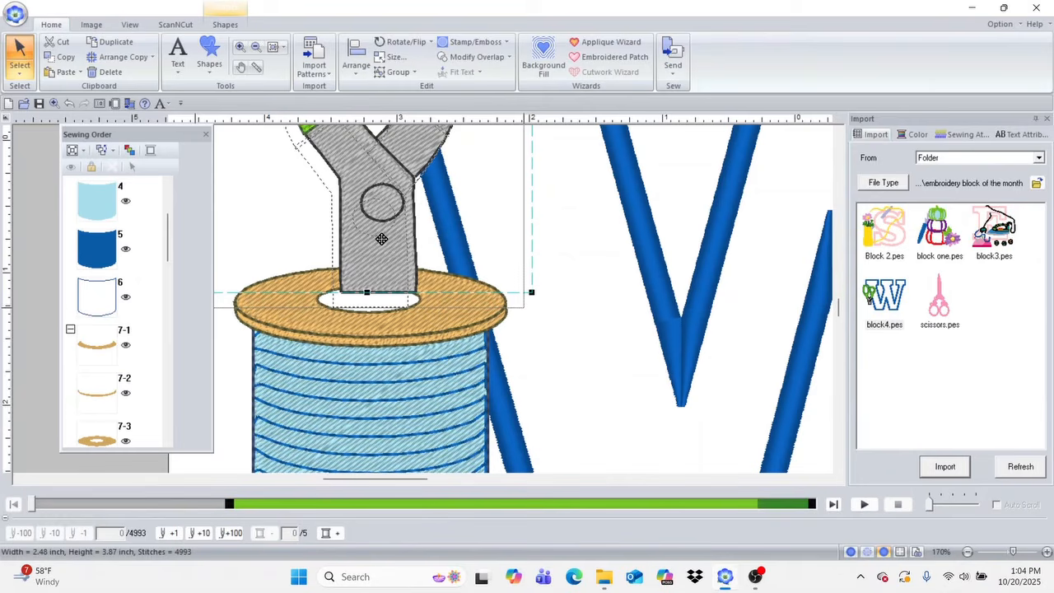
{"action": "left_click_drag", "start_coordinate": [381, 238], "coordinate": [381, 238]}
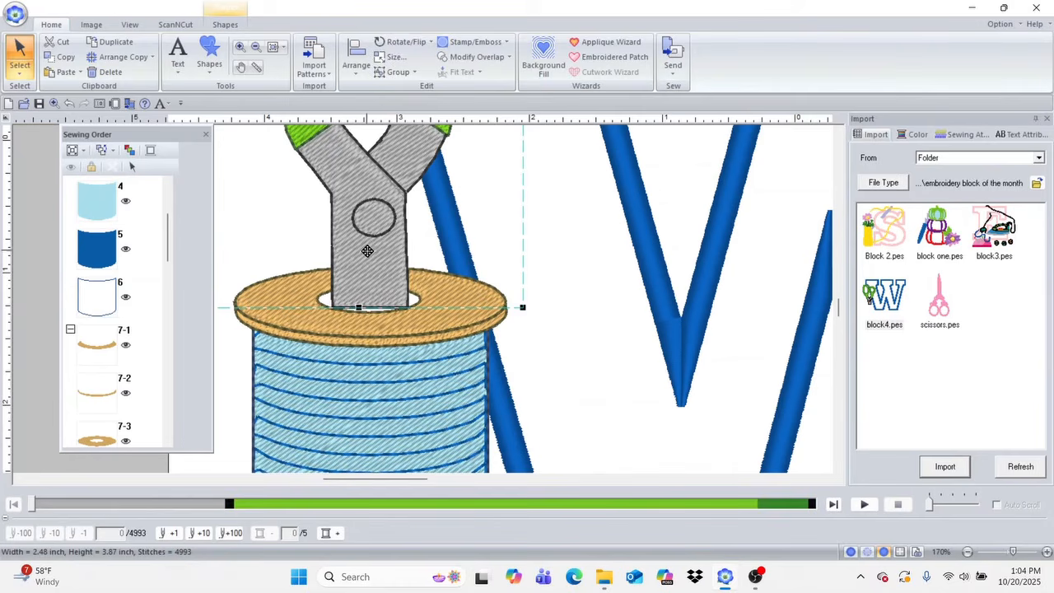
Step: Ungroup the scissors design and deselect its parts
{"action": "right_click", "coordinate": [367, 251]}
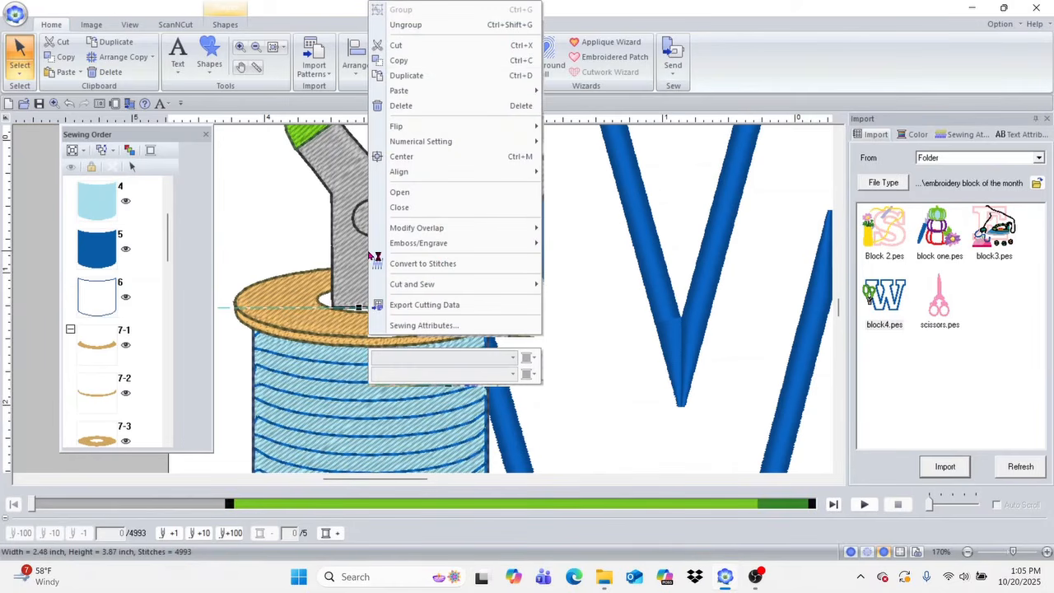
{"action": "left_click", "coordinate": [416, 25]}
{"action": "left_click", "coordinate": [566, 290]}
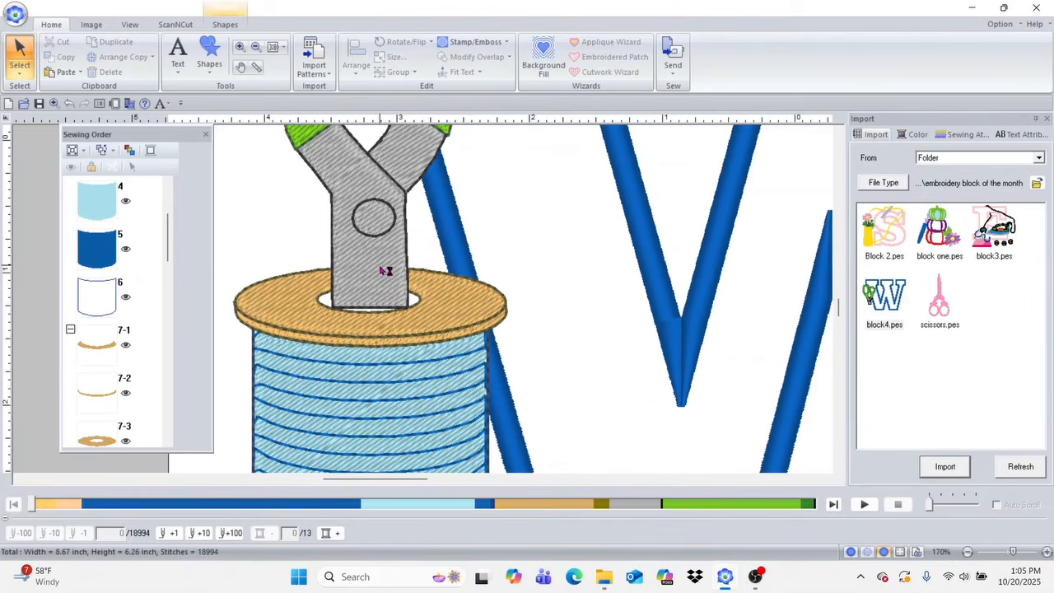
Step: Edit the gray blade's points, adding one midway along its lower edge and adjusting both lower corners toward the spool hole's curve
{"action": "left_click", "coordinate": [384, 271]}
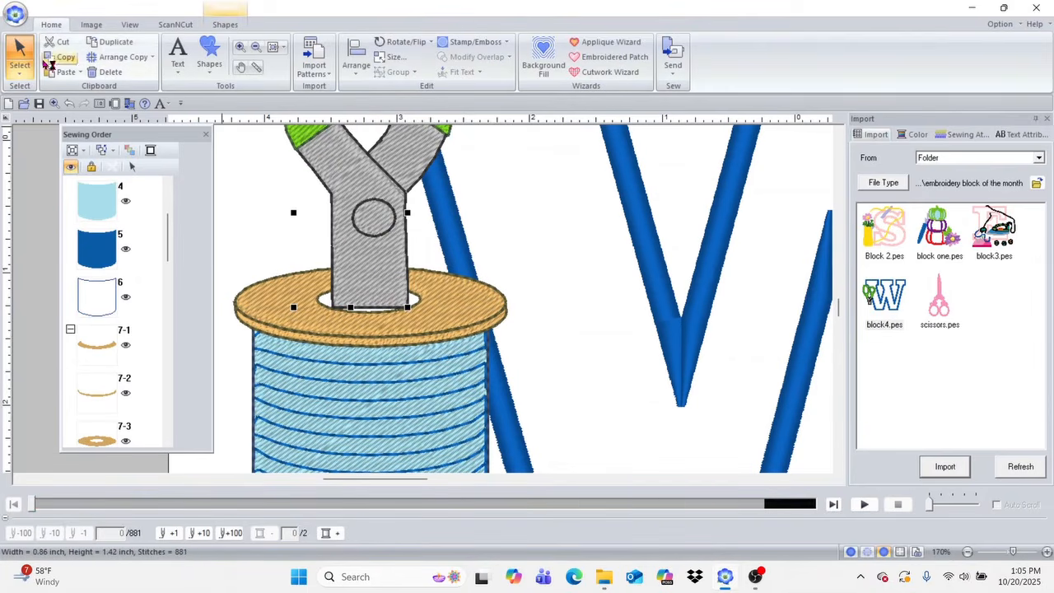
{"action": "left_click", "coordinate": [19, 71]}
{"action": "left_click", "coordinate": [46, 112]}
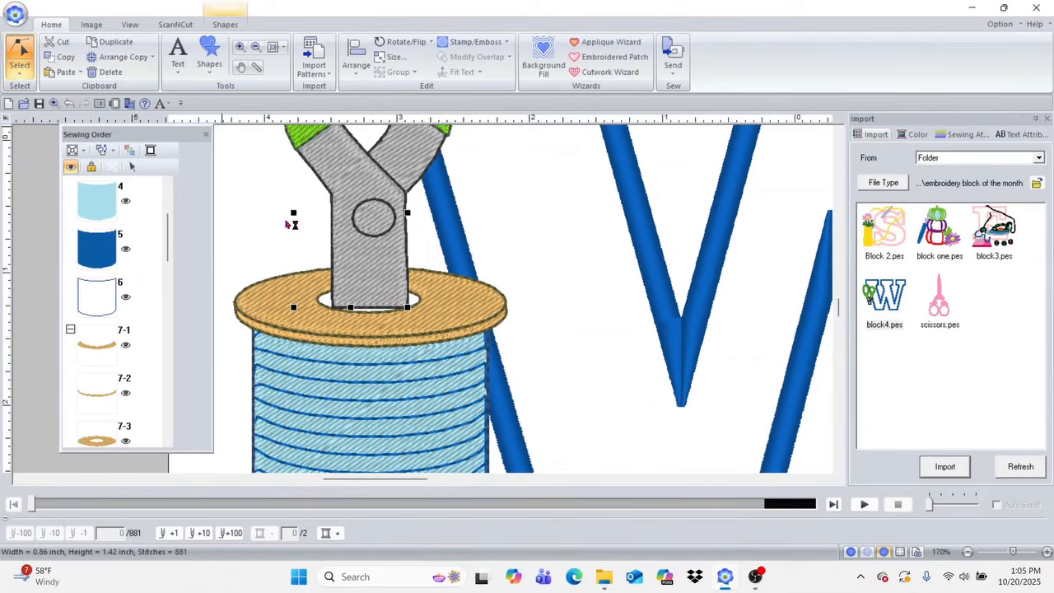
{"action": "left_click", "coordinate": [378, 305]}
{"action": "left_click", "coordinate": [376, 308]}
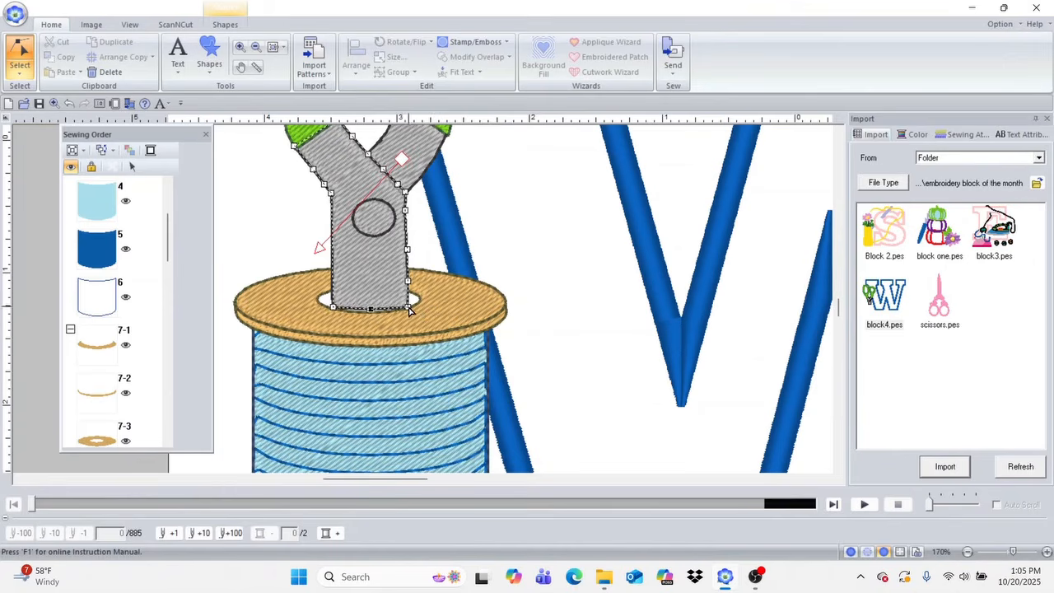
{"action": "left_click", "coordinate": [410, 306]}
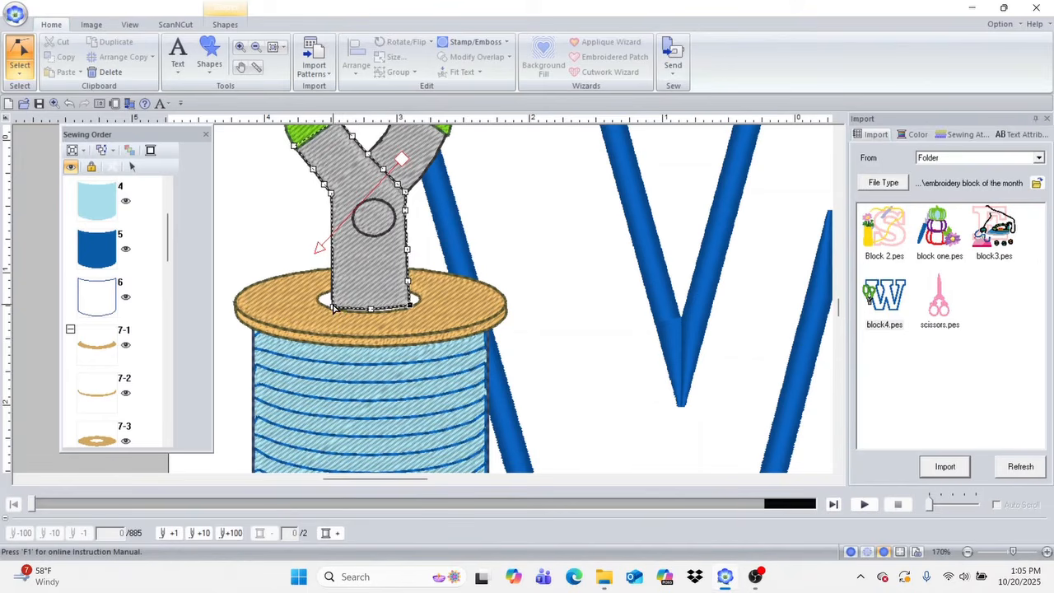
{"action": "left_click_drag", "start_coordinate": [334, 311], "coordinate": [330, 304]}
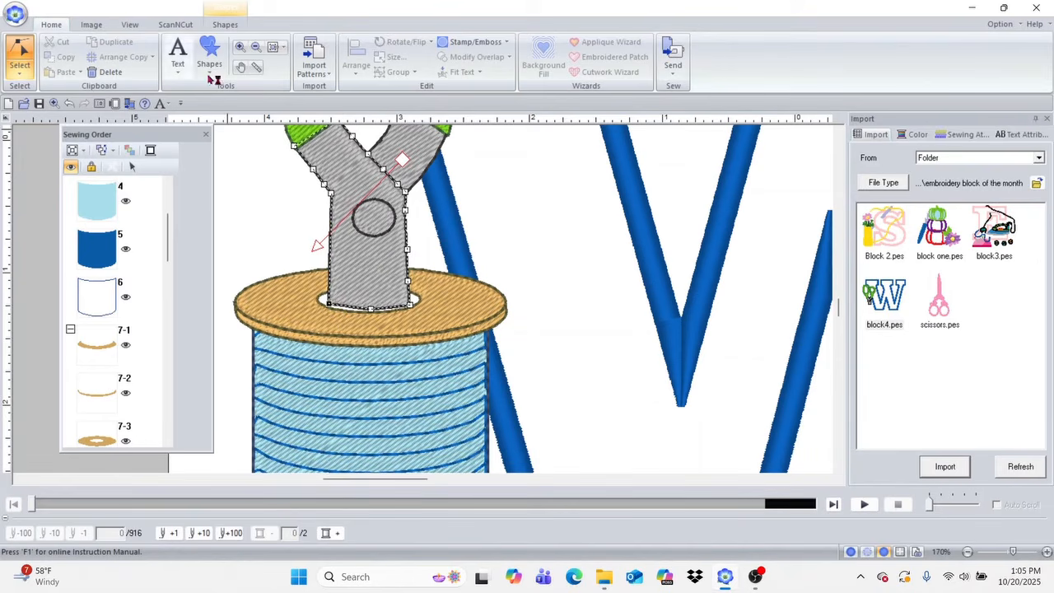
Step: Refine the blade's lower edge by adjusting its middle point and adding a point on the right half along the spool hole's rim
{"action": "left_click", "coordinate": [239, 47]}
{"action": "left_click_drag", "start_coordinate": [317, 276], "coordinate": [466, 343]}
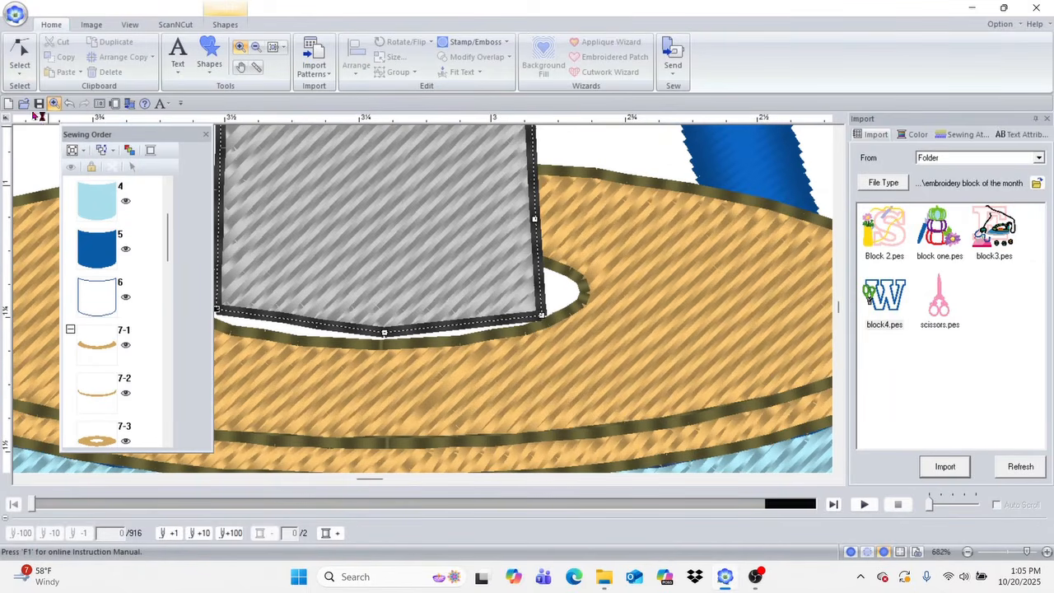
{"action": "left_click", "coordinate": [20, 51]}
{"action": "left_click", "coordinate": [19, 51]}
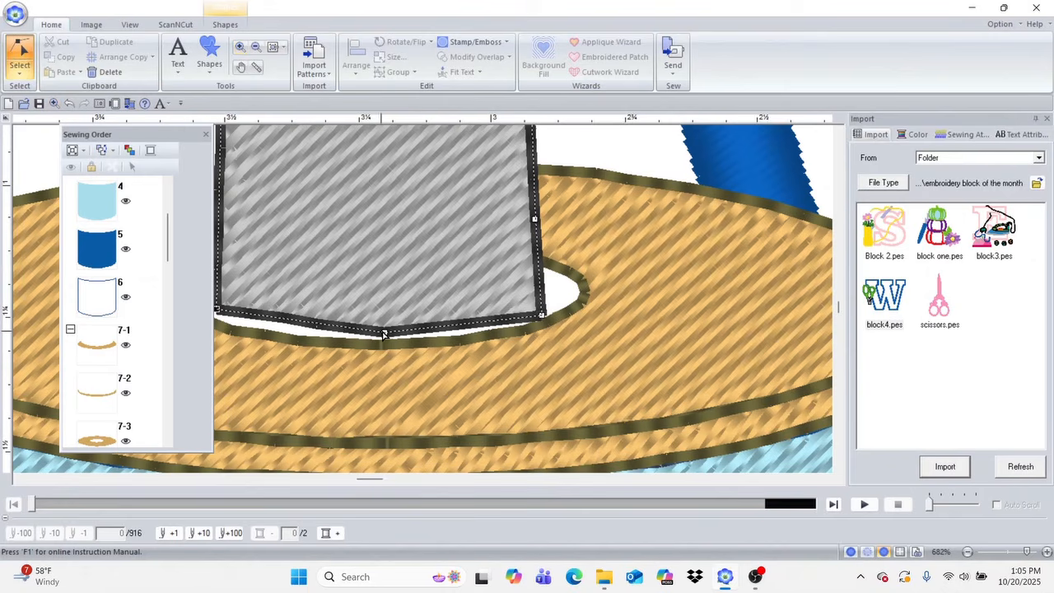
{"action": "left_click_drag", "start_coordinate": [384, 333], "coordinate": [381, 344]}
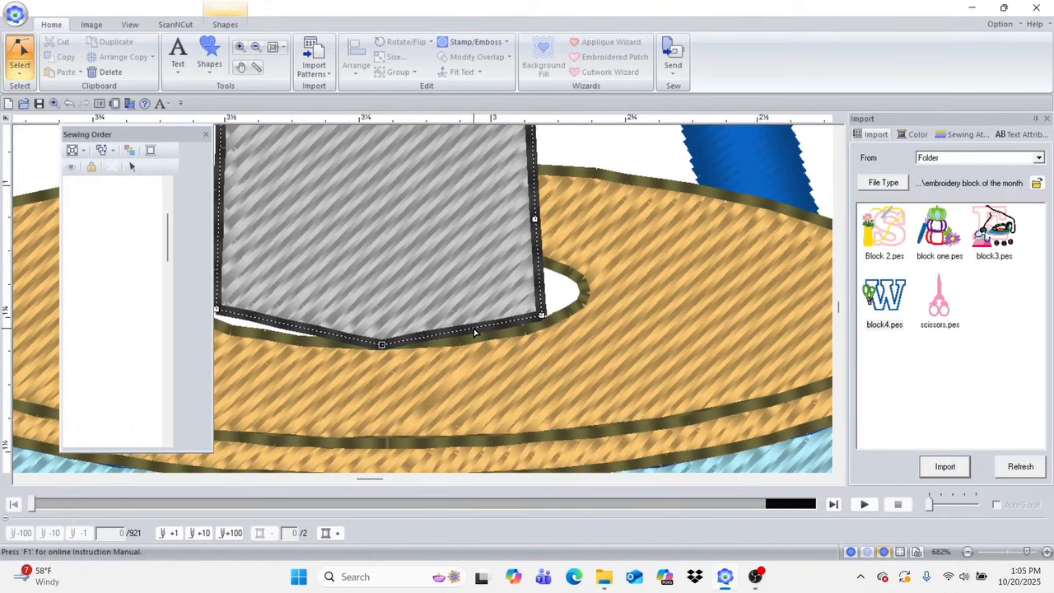
{"action": "left_click_drag", "start_coordinate": [473, 330], "coordinate": [480, 336]}
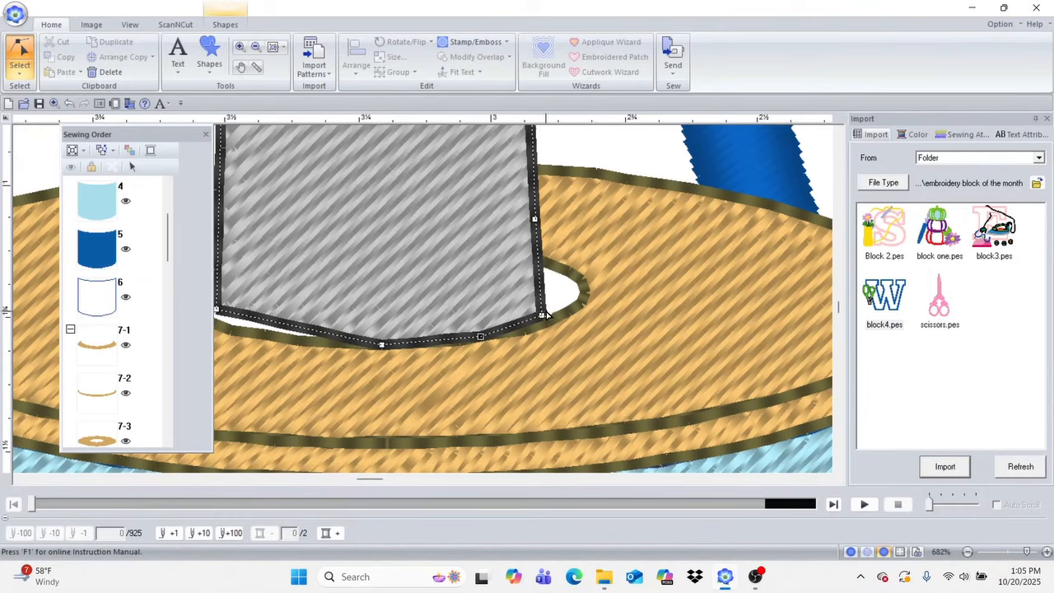
{"action": "left_click_drag", "start_coordinate": [542, 317], "coordinate": [542, 319]}
{"action": "left_click_drag", "start_coordinate": [381, 345], "coordinate": [375, 337]}
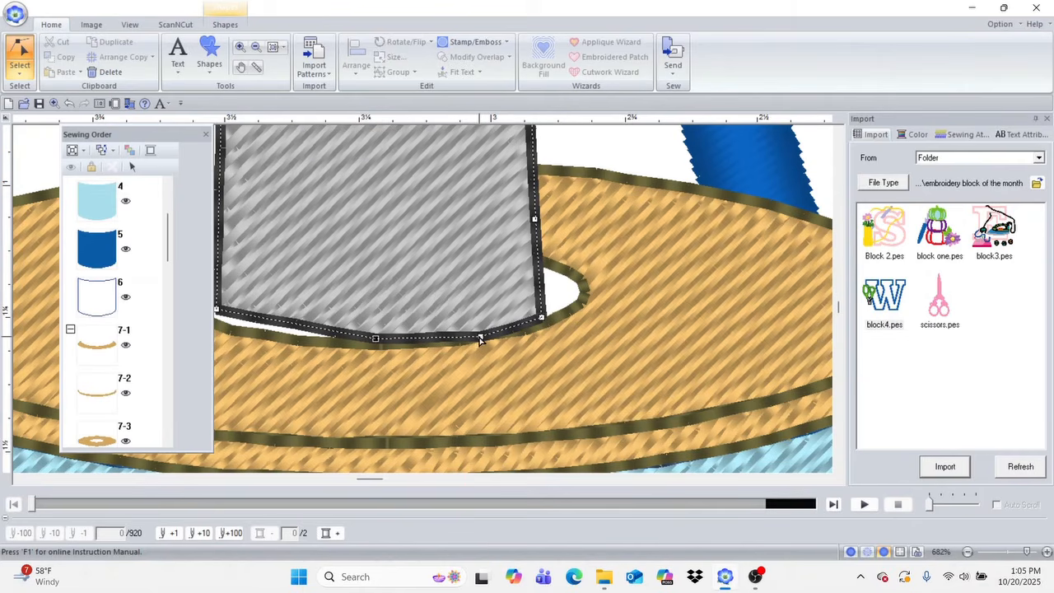
Step: Add further points along the blade's lower edge and adjust both corners so the whole edge follows the curved rim of the spool hole
{"action": "left_click", "coordinate": [269, 321]}
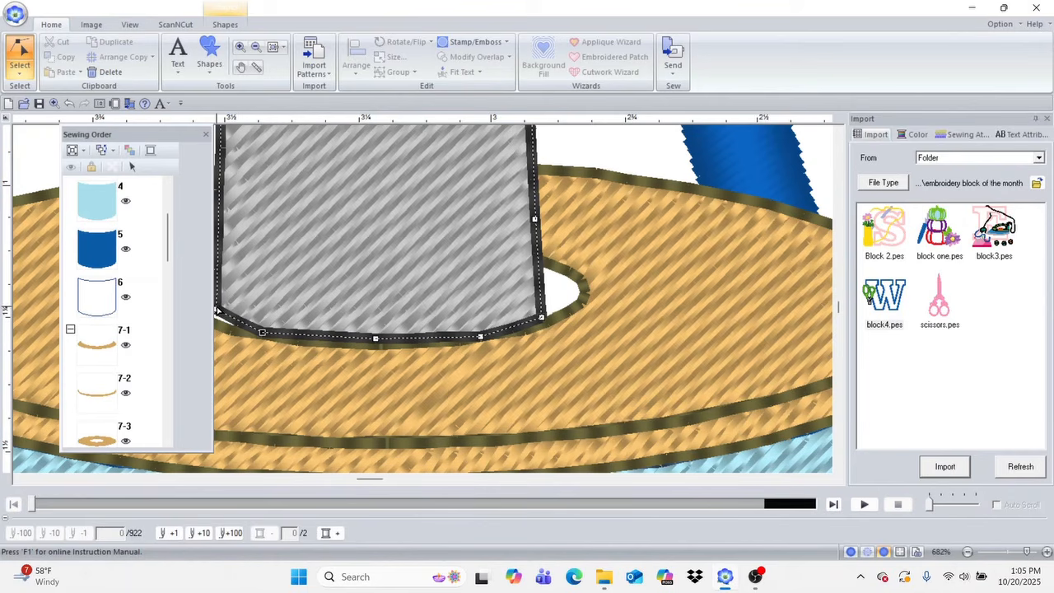
{"action": "left_click_drag", "start_coordinate": [215, 316], "coordinate": [216, 318]}
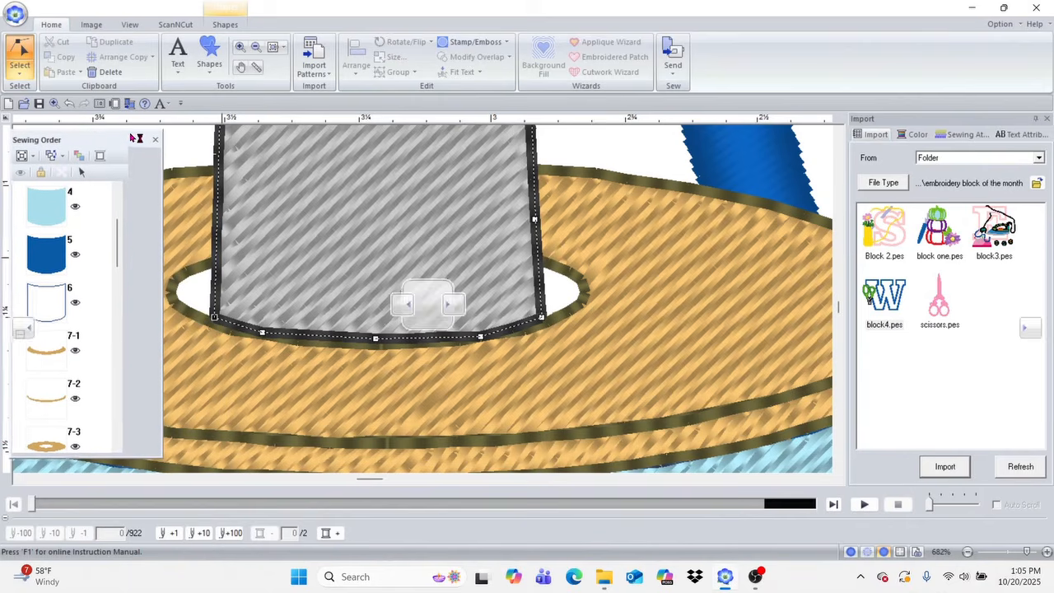
{"action": "left_click", "coordinate": [325, 338]}
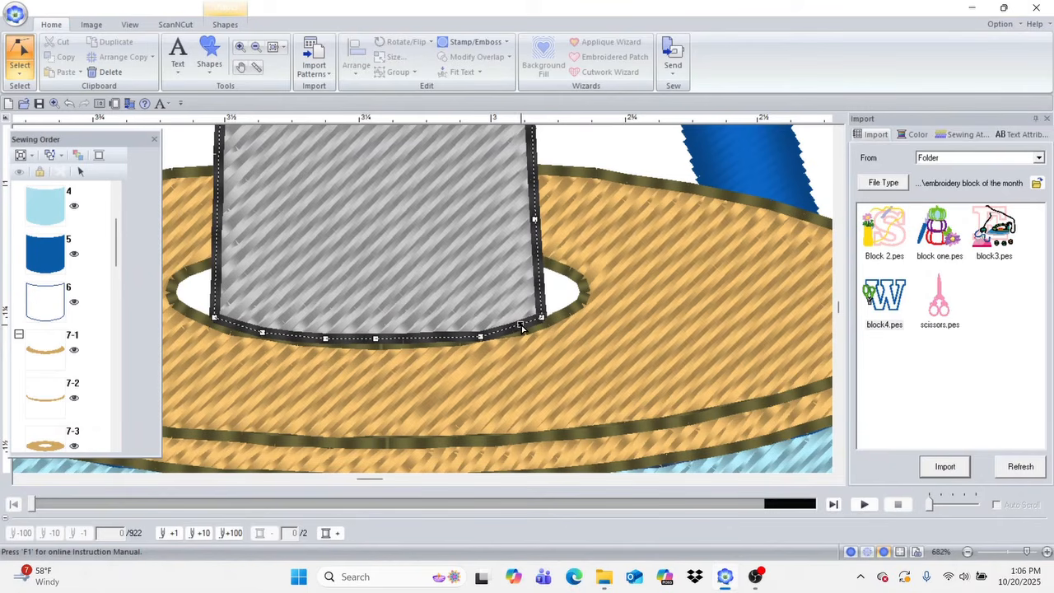
{"action": "left_click_drag", "start_coordinate": [542, 321], "coordinate": [546, 322]}
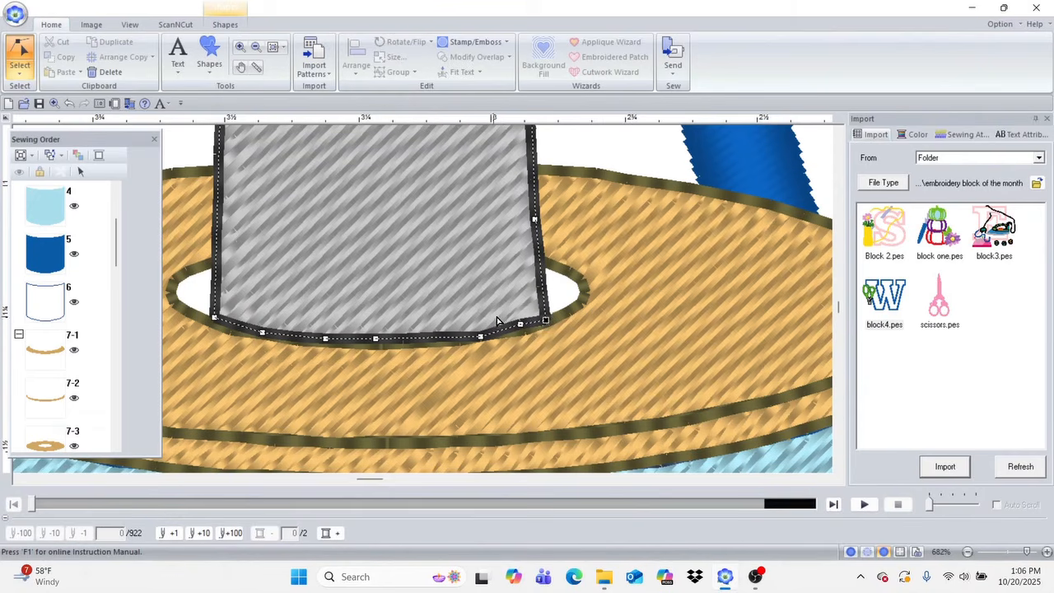
{"action": "left_click", "coordinate": [521, 329]}
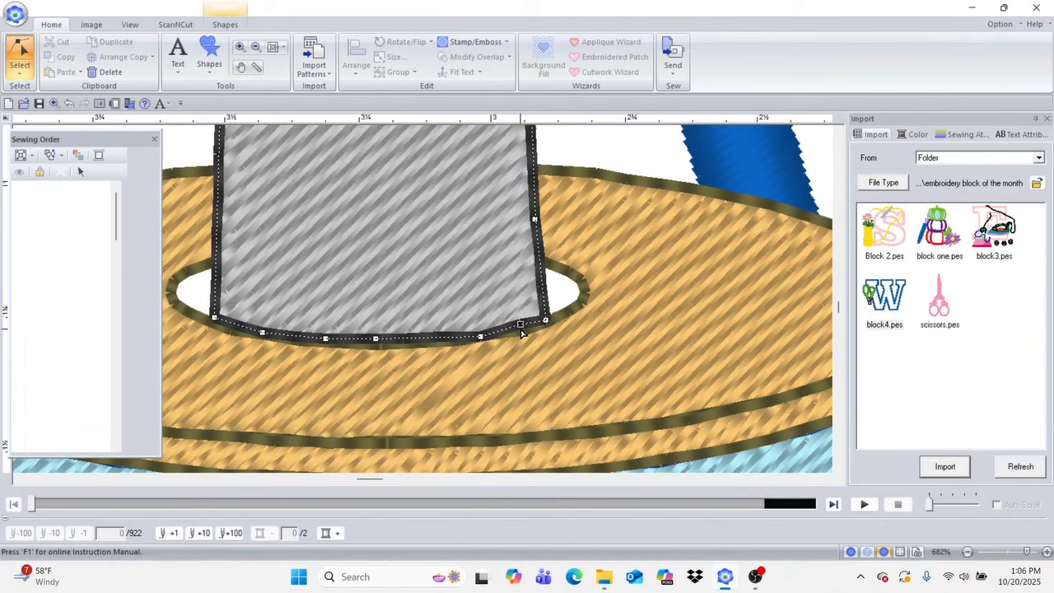
{"action": "left_click", "coordinate": [230, 324]}
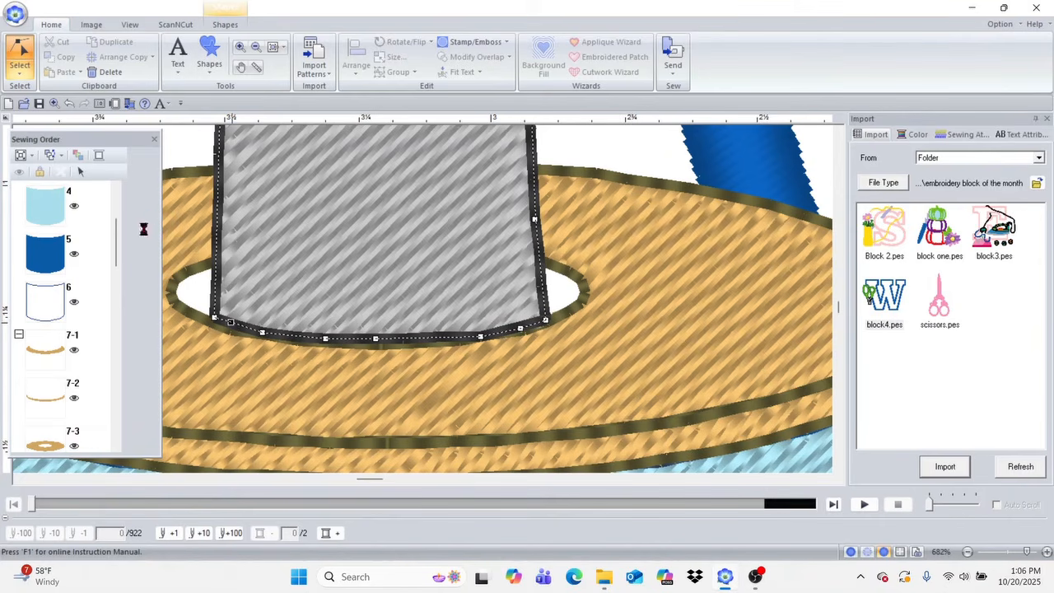
Step: Move and lengthen the Sewing Order window to show more entries, including the gray blade parts of the scissors
{"action": "left_click_drag", "start_coordinate": [130, 141], "coordinate": [208, 31]}
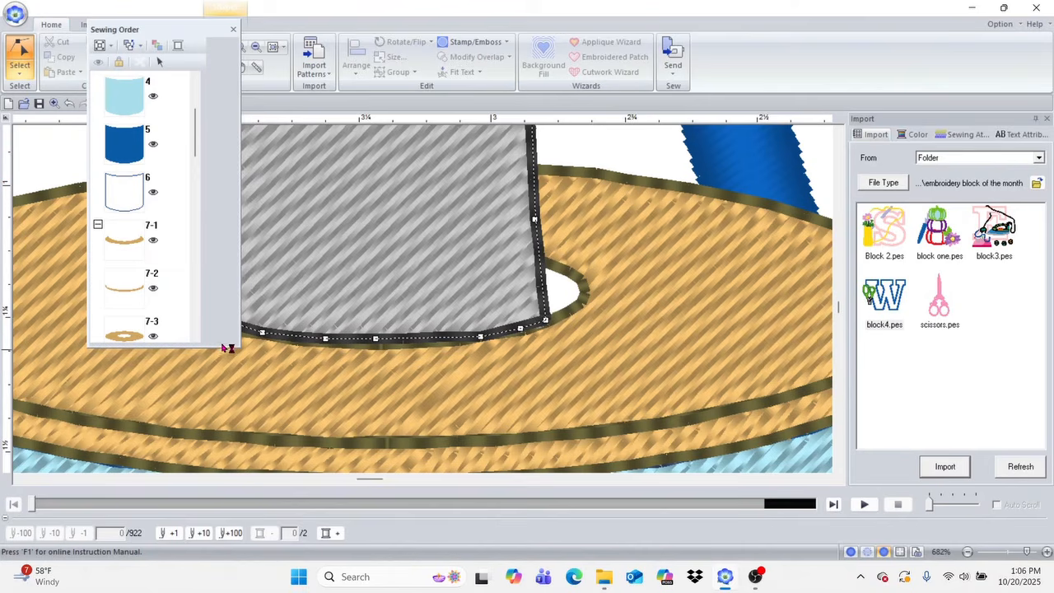
{"action": "left_click_drag", "start_coordinate": [221, 345], "coordinate": [227, 560]}
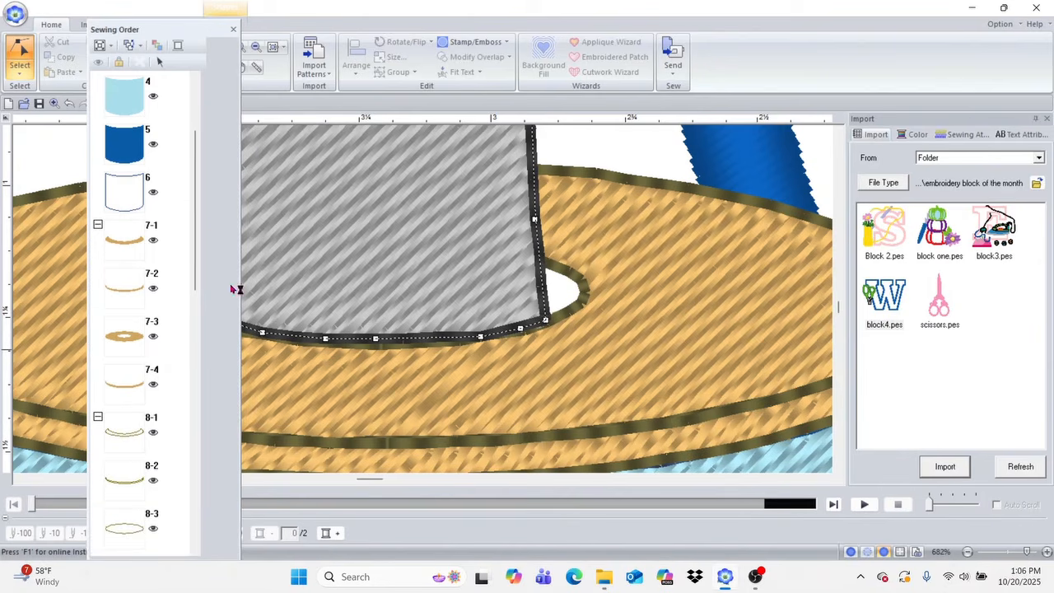
{"action": "left_click_drag", "start_coordinate": [198, 225], "coordinate": [213, 344]}
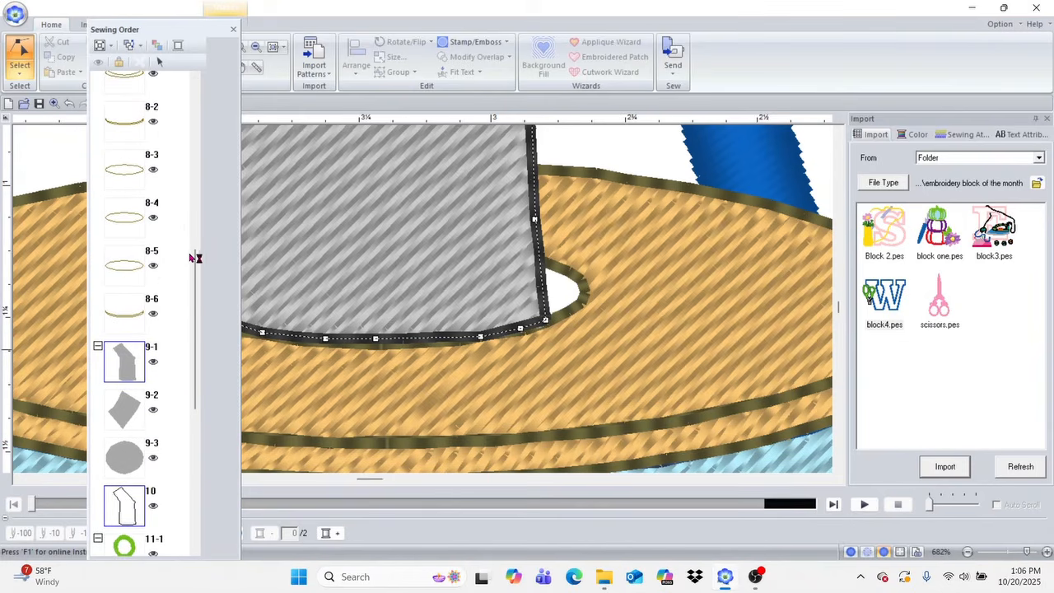
Step: Move the Sewing Order window off the blade and refine the blade's lower edge with added and adjusted points along the hole's rim
{"action": "left_click_drag", "start_coordinate": [198, 299], "coordinate": [198, 284]}
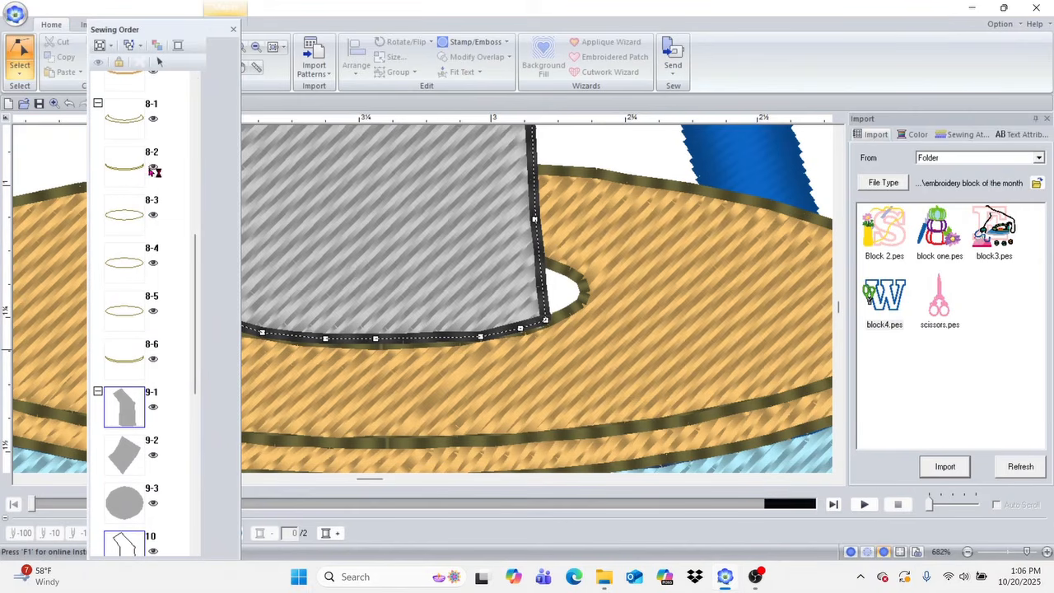
{"action": "left_click_drag", "start_coordinate": [200, 294], "coordinate": [197, 260]}
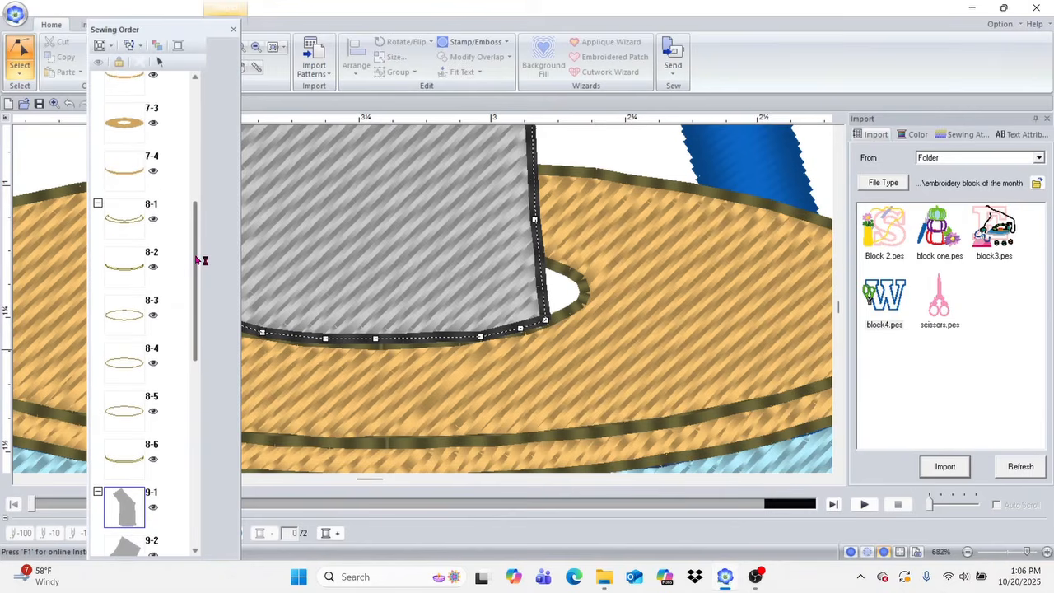
{"action": "left_click_drag", "start_coordinate": [201, 260], "coordinate": [202, 215]}
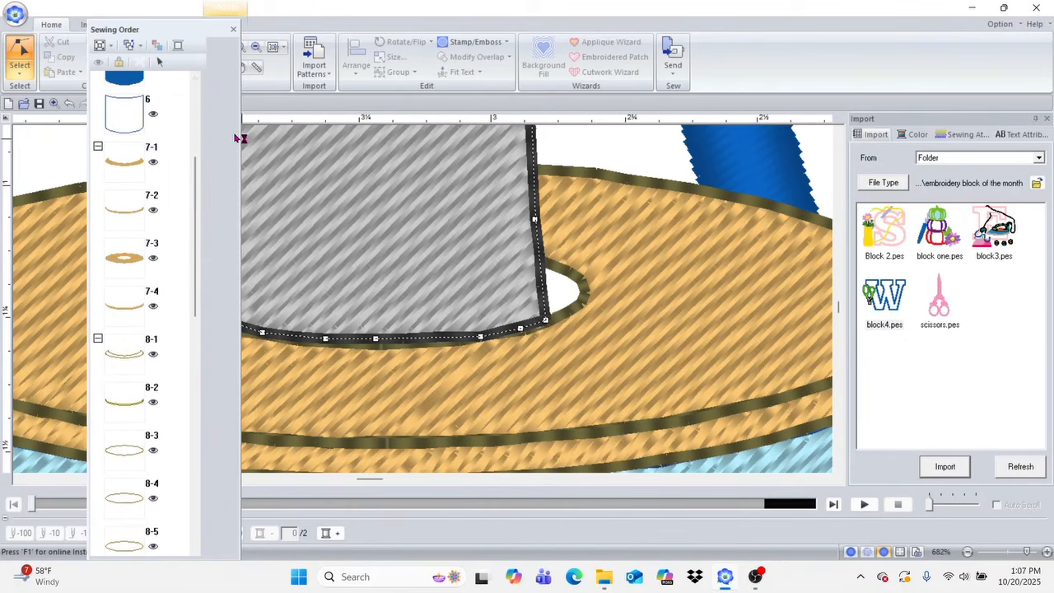
{"action": "left_click_drag", "start_coordinate": [218, 33], "coordinate": [148, 20]}
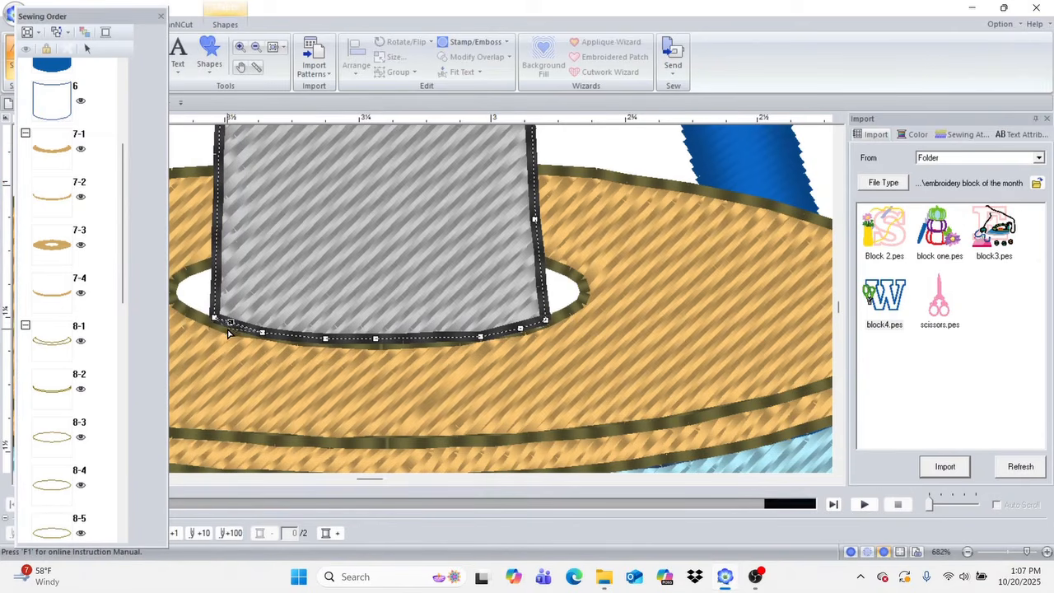
{"action": "left_click_drag", "start_coordinate": [229, 327], "coordinate": [225, 327]}
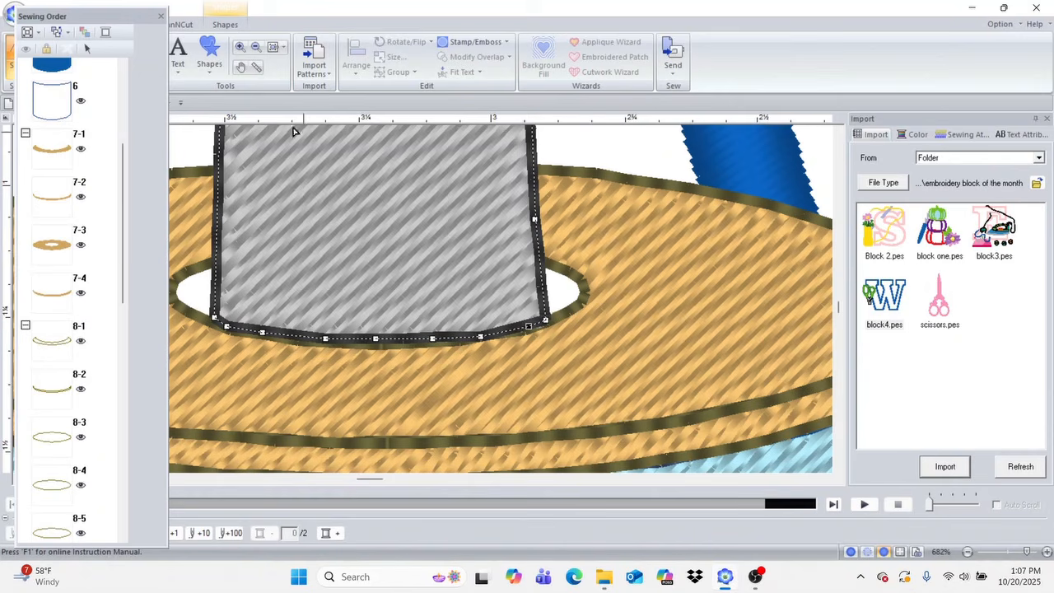
Step: Move the Sewing Order window farther off the design area and fit the whole design page in view
{"action": "left_click", "coordinate": [142, 16]}
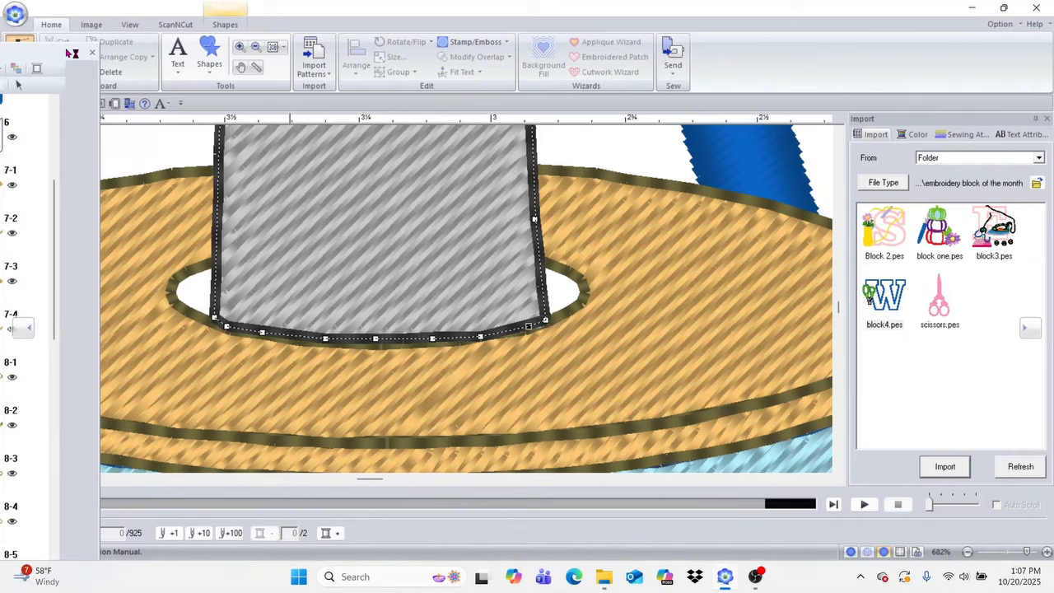
{"action": "left_click", "coordinate": [233, 26]}
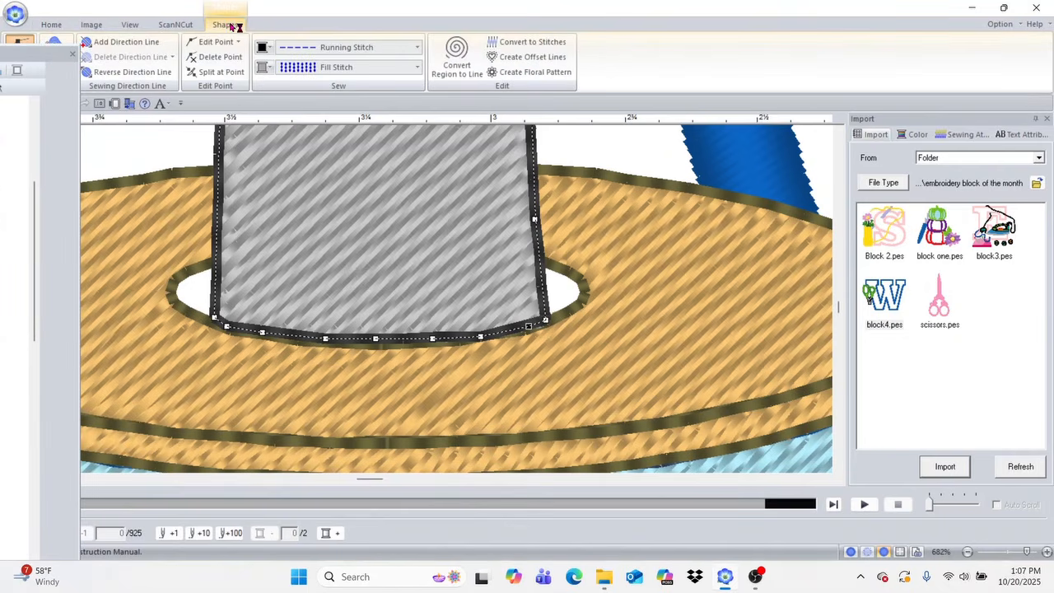
{"action": "left_click", "coordinate": [51, 24]}
{"action": "left_click", "coordinate": [274, 47]}
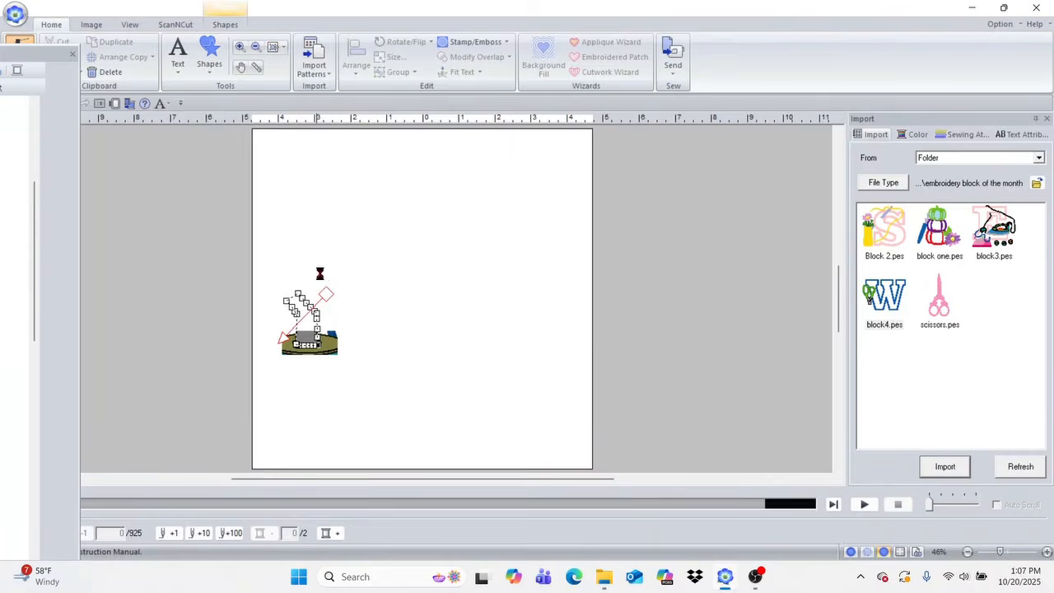